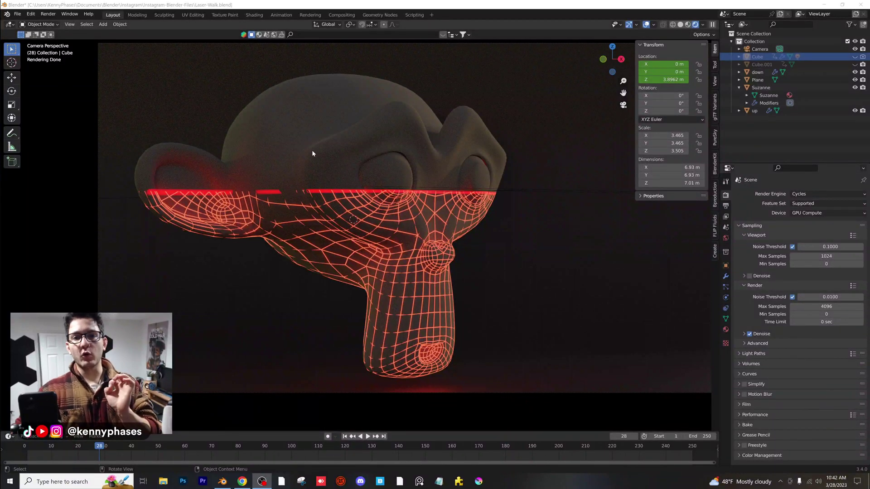
Scrub and play the finished animation between about frames 17 and 32 to examine how the laser reveals the monkey's wireframe
drag(99, 448, 91, 447)
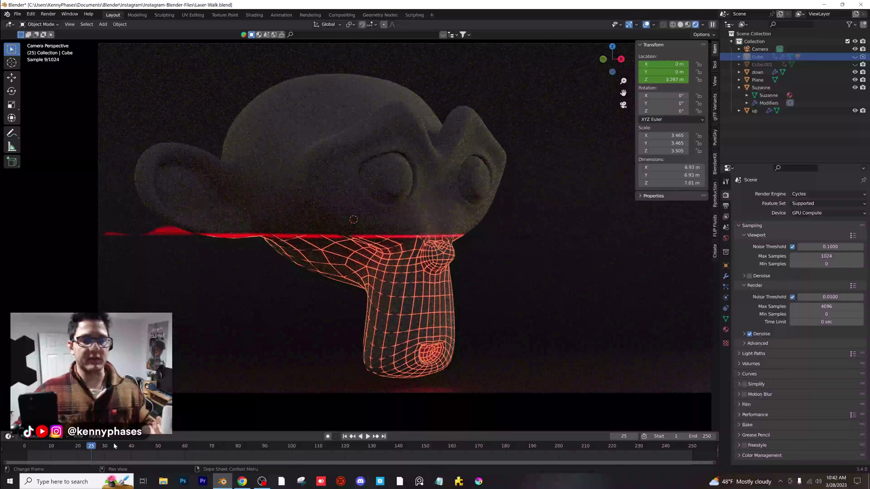
click(75, 448)
key(space)
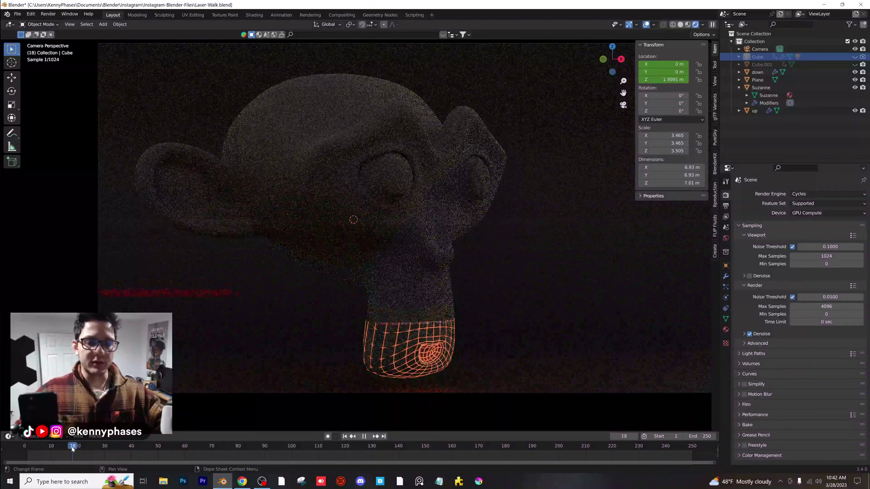
key(space)
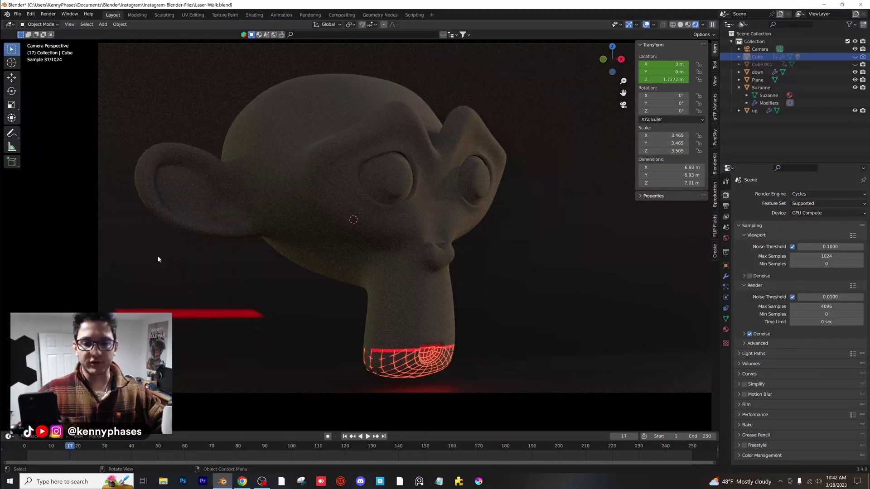
key(space)
key(space)
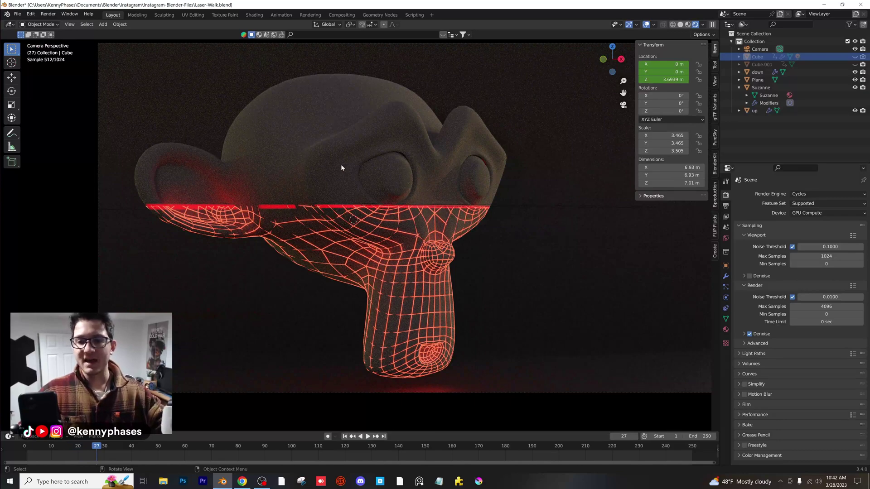
key(Right)
key(Right)
key(Right)
key(Right)
key(Right)
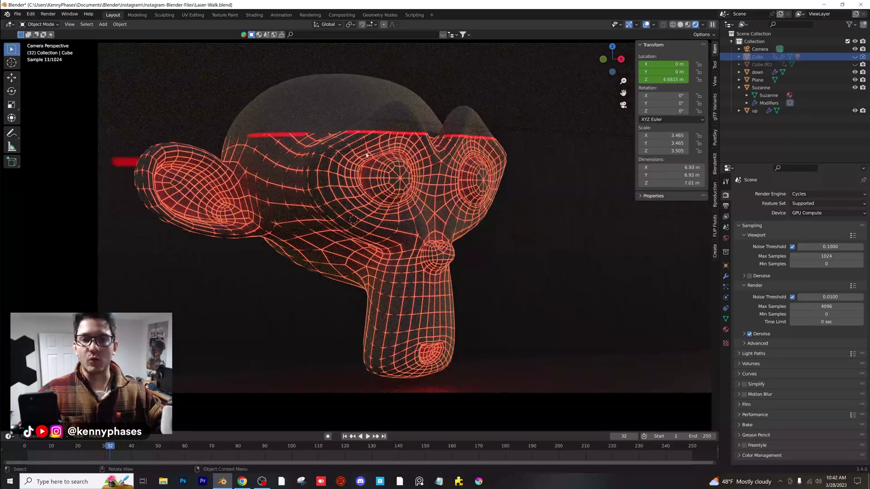
Review the remaining animation up to about frame 102, examining the second, denser wireframe pass over the monkey head
drag(115, 448, 146, 450)
drag(209, 448, 224, 448)
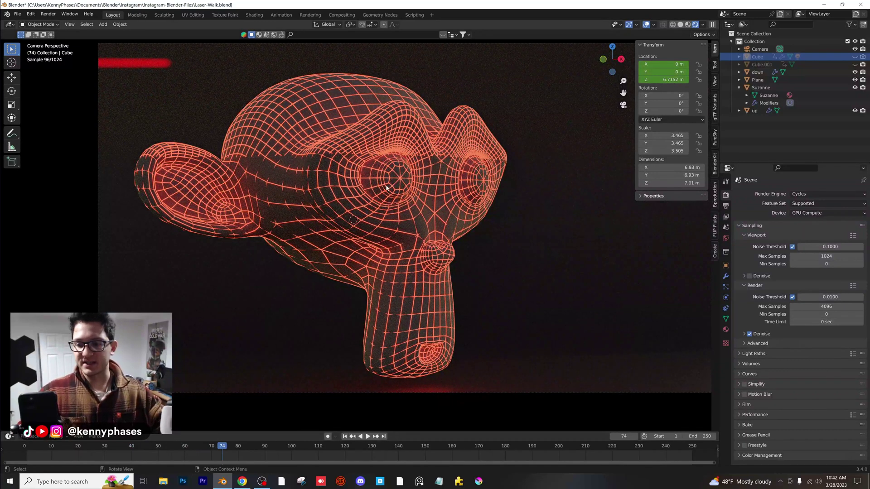
key(space)
key(space)
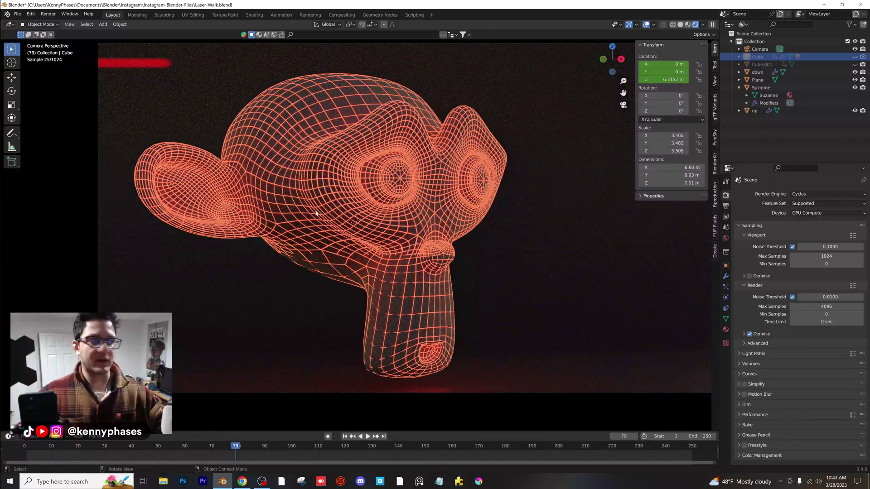
click(91, 447)
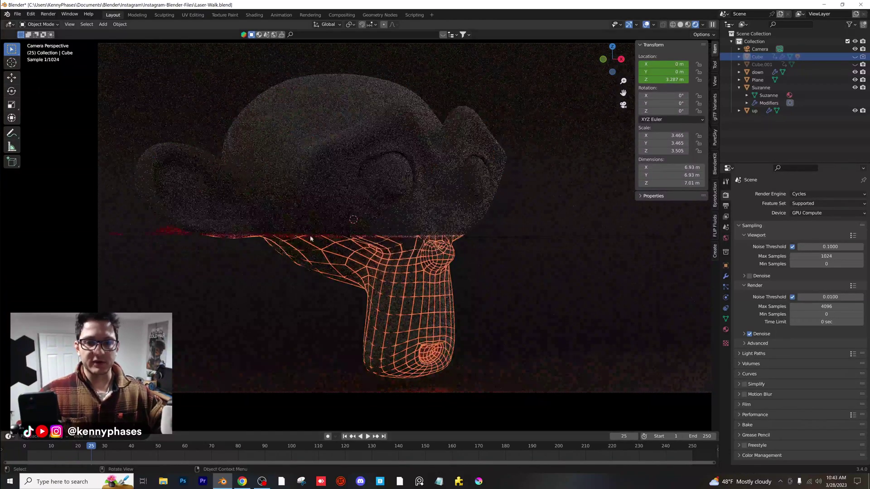
click(207, 447)
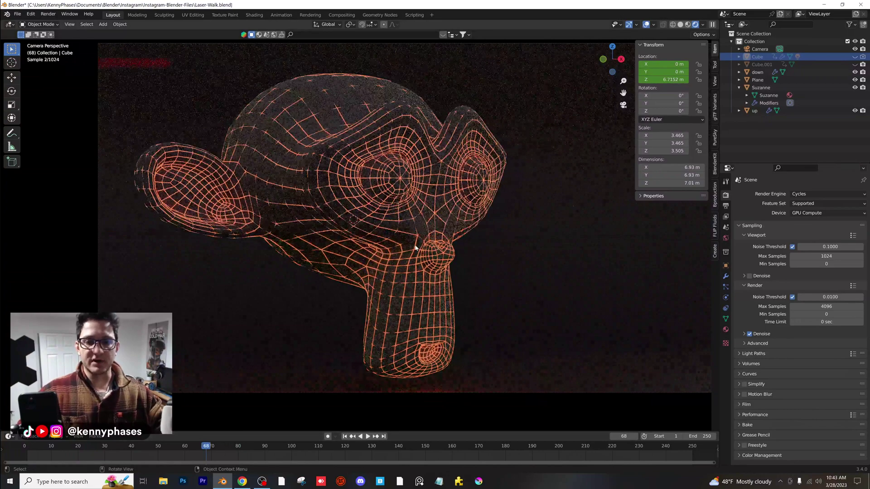
key(space)
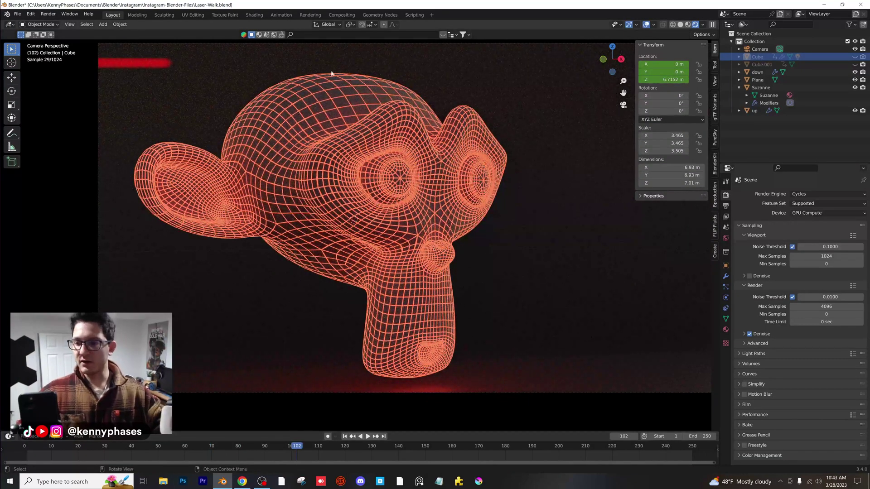
scroll(340, 139, down, 2)
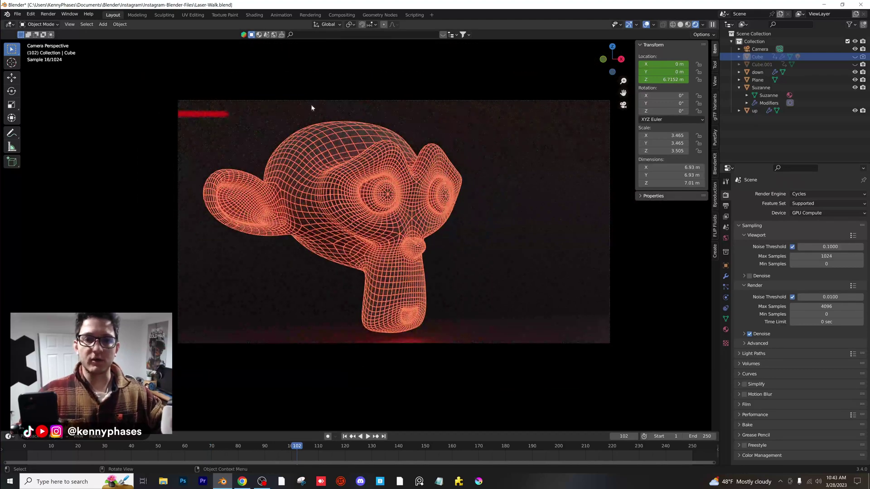
Start a new General file without saving changes to the finished example
click(18, 17)
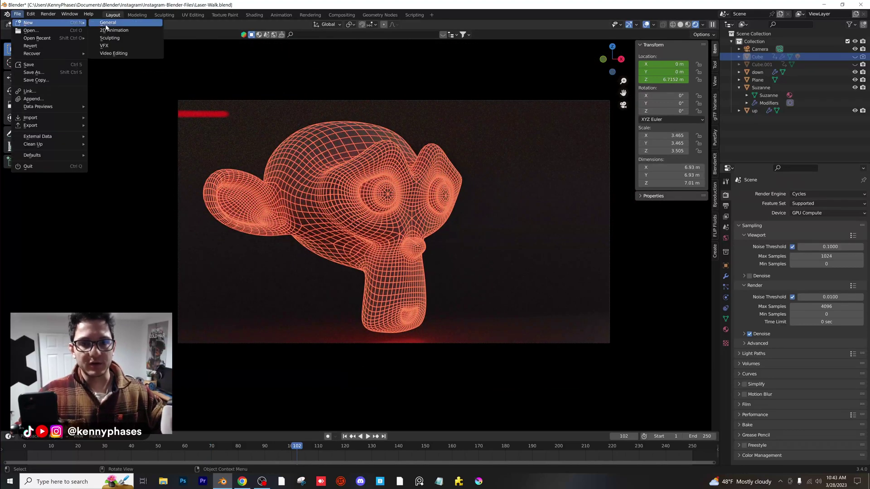
click(25, 167)
click(404, 254)
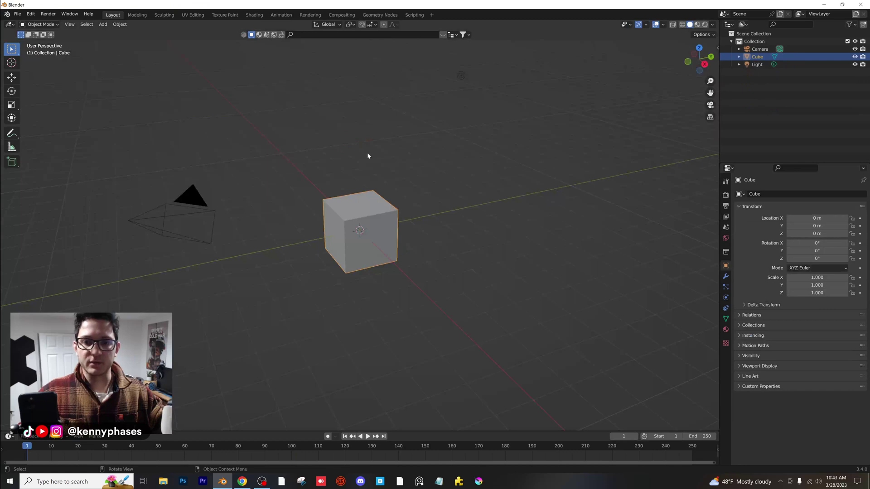
Delete the default light, cube and camera, and save the empty scene as Laser-Reveal.blend
middle_drag(453, 103, 382, 202)
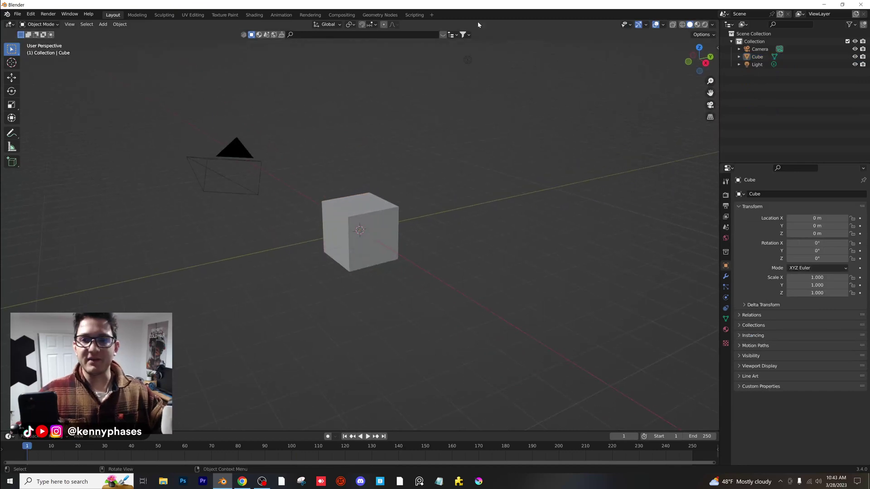
key(x)
click(466, 59)
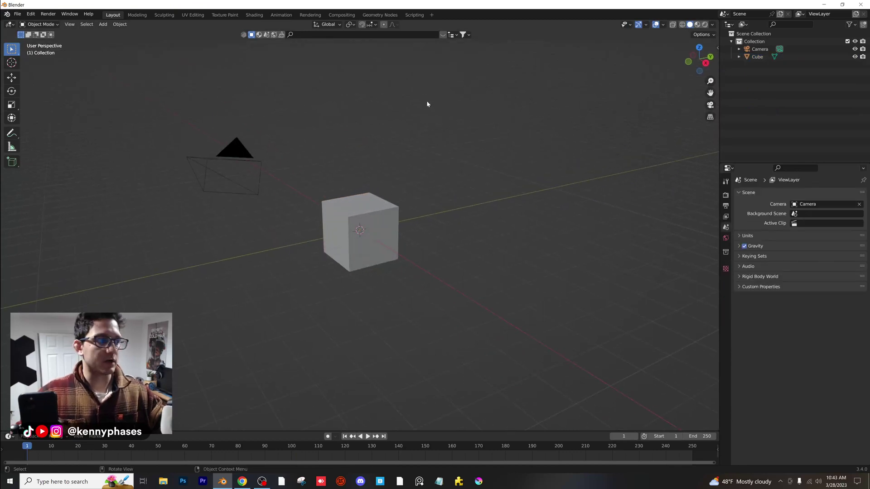
click(372, 205)
key(x)
click(372, 200)
click(284, 169)
key(x)
click(356, 178)
key(ctrl+s)
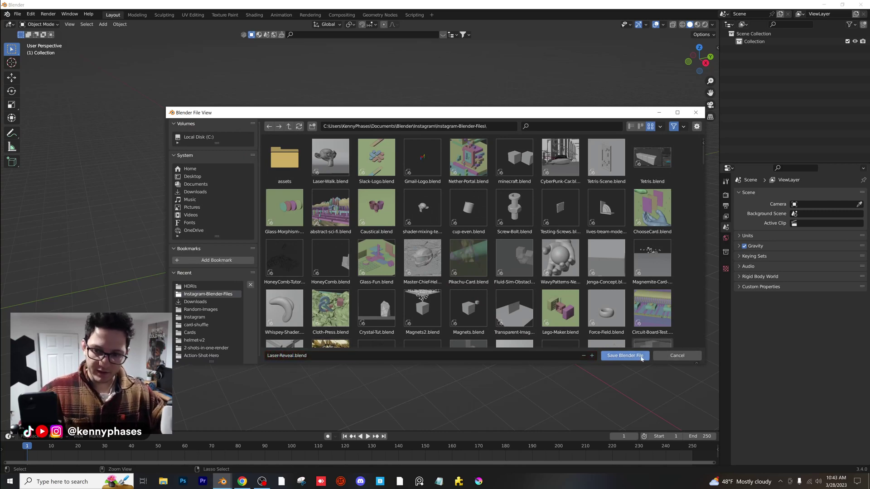
click(625, 355)
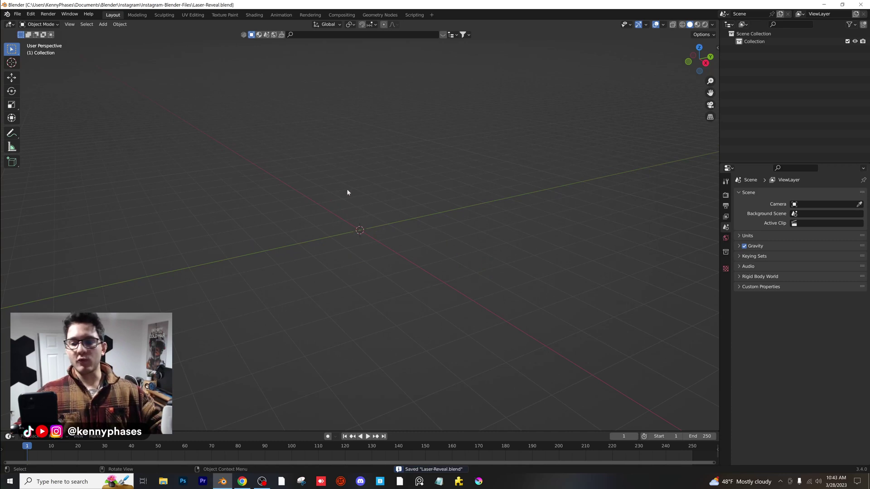
Add a Monkey mesh and rotate it 90° around the Z axis
click(103, 24)
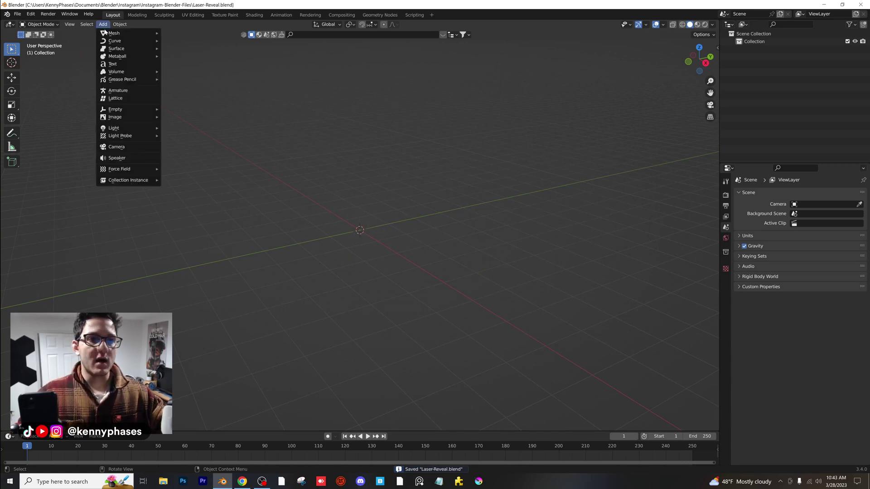
mouse_move(132, 33)
click(189, 106)
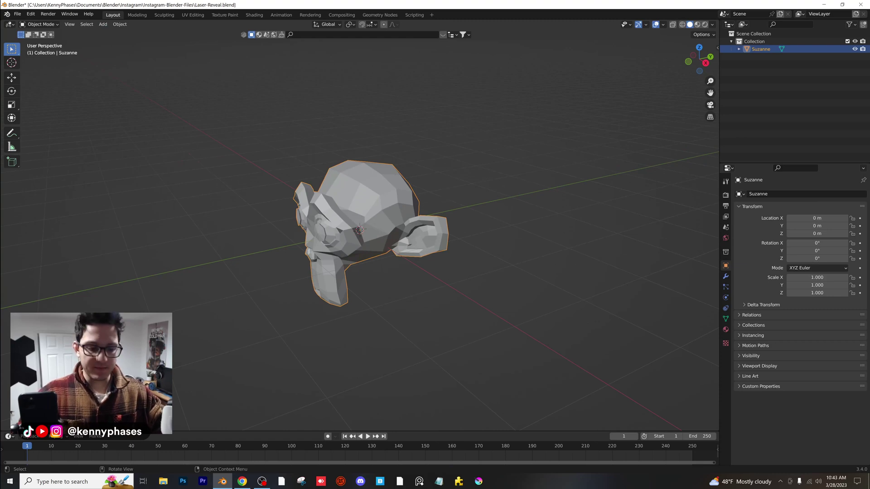
text(rz90)
key(Return)
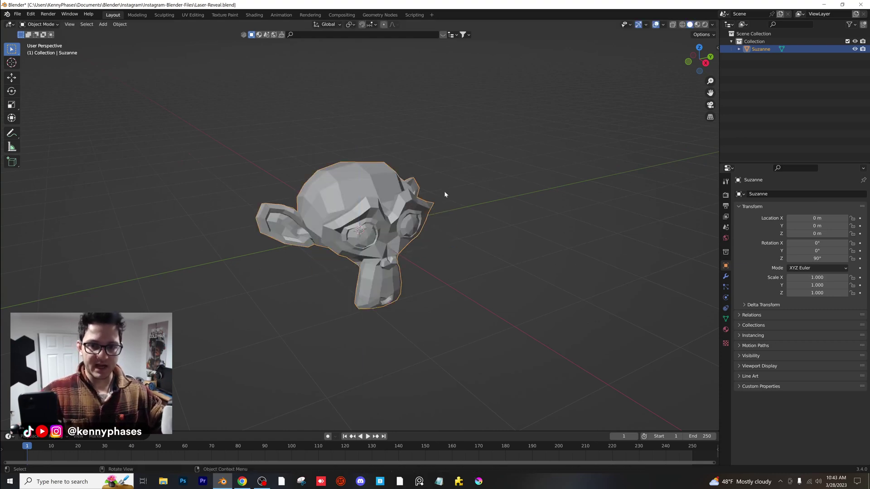
Add a Subdivision Surface modifier to the monkey head with a viewport level of 2
scroll(406, 202, up, 3)
middle_drag(405, 202, 359, 221)
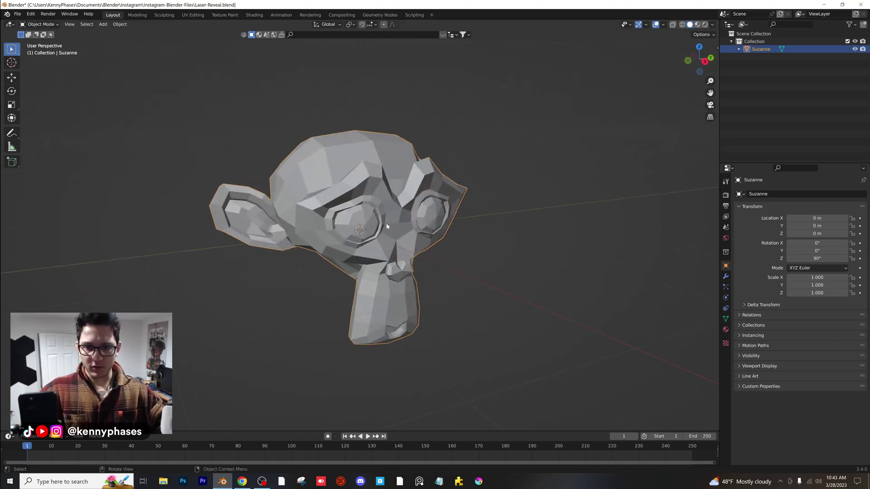
click(726, 277)
click(775, 194)
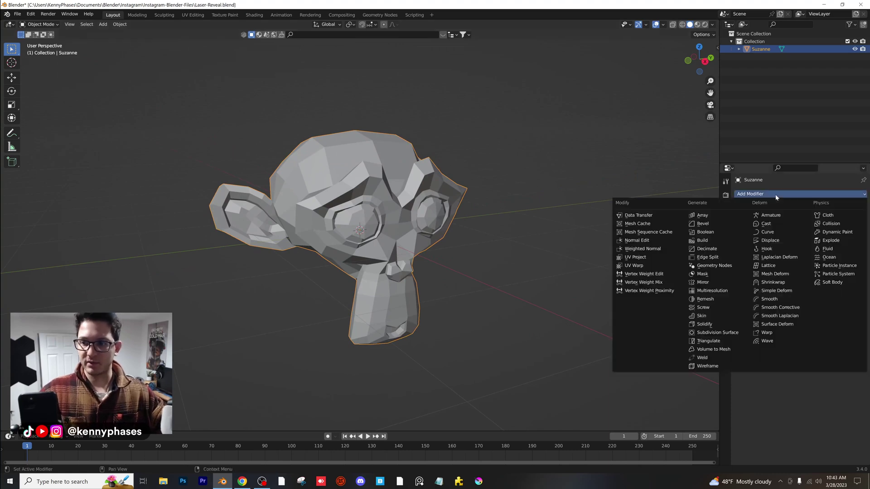
click(738, 335)
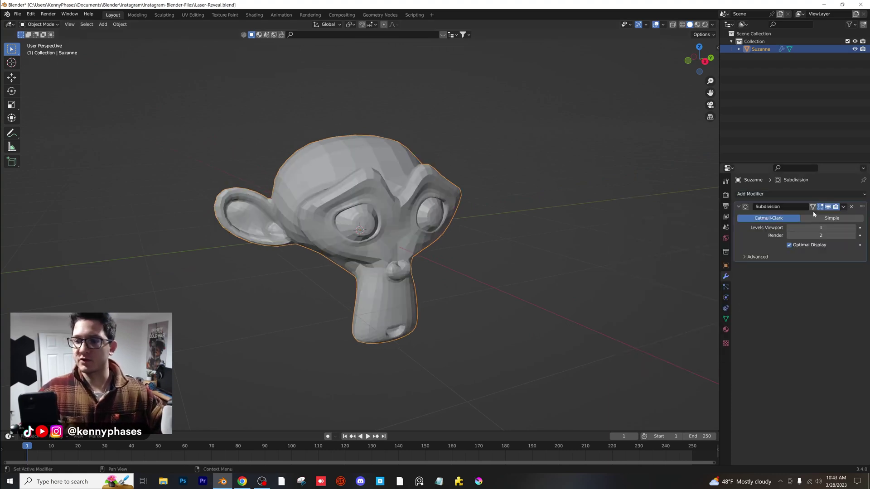
click(853, 227)
click(568, 226)
Apply Shade Auto Smooth to the monkey head and save the file
right_click(411, 186)
click(312, 166)
click(494, 194)
middle_drag(494, 194, 436, 194)
key(ctrl+s)
middle_drag(364, 197, 405, 167)
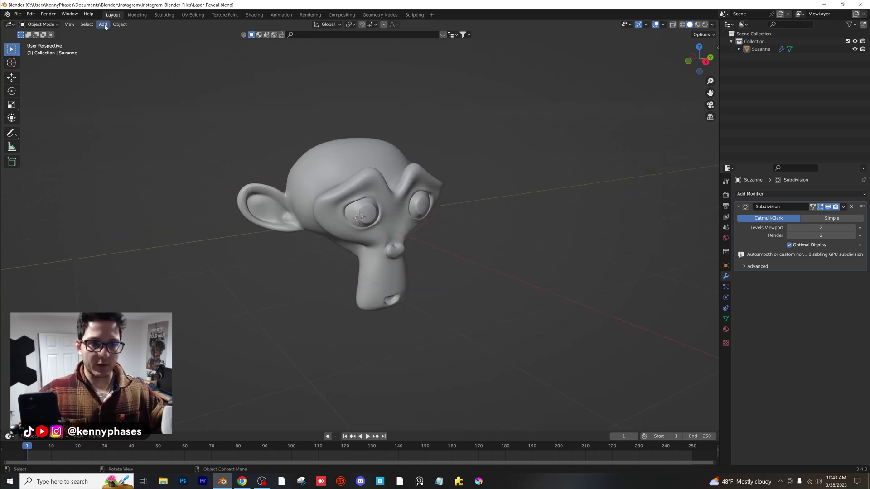
Duplicate the monkey head in place and rename the copy Wireframe-1
click(367, 166)
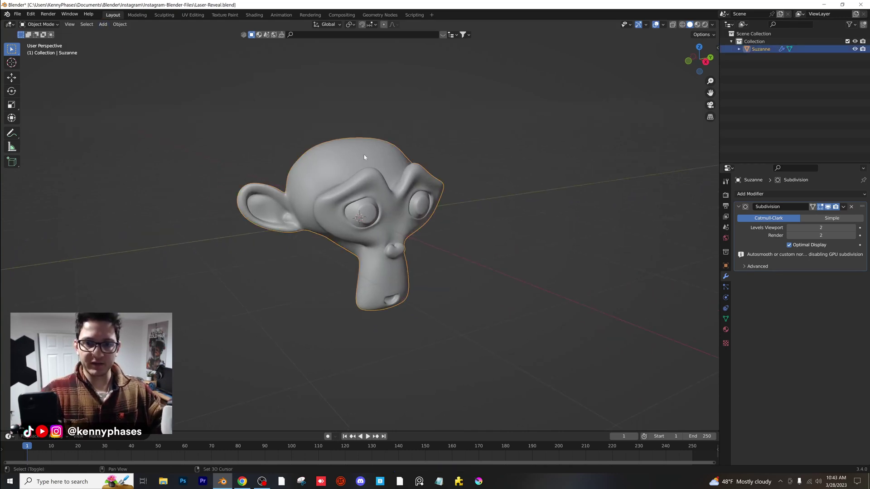
key(shift+d)
scroll(363, 159, up, 3)
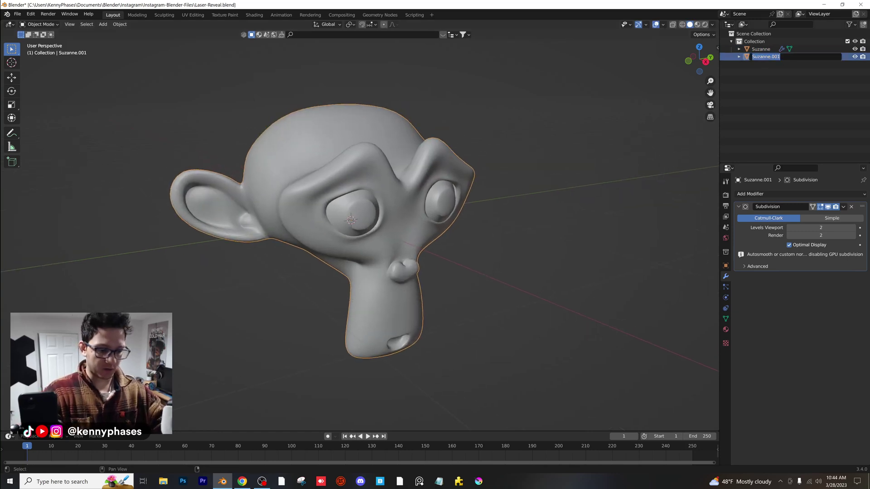
text(Wireframe-1)
key(Return)
Add a Wireframe modifier to Wireframe-1 and set its thickness to 0.0076 m
click(783, 194)
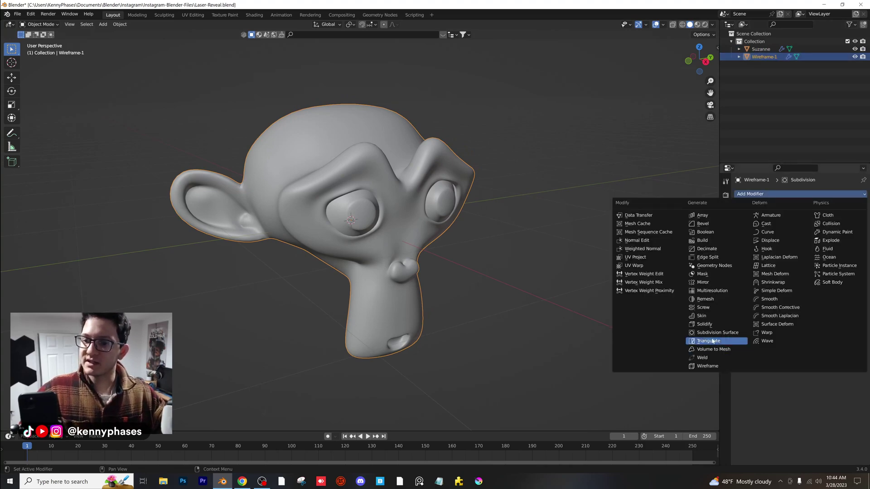
click(726, 365)
scroll(498, 216, up, 5)
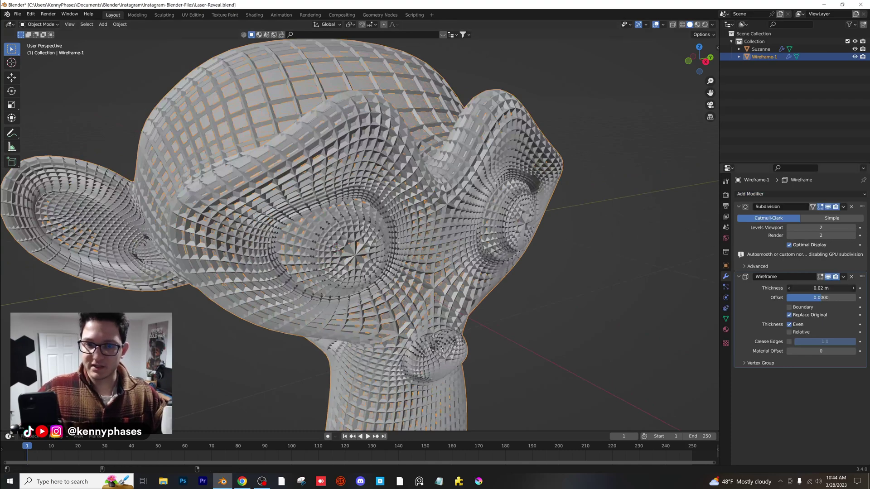
drag(822, 288, 800, 288)
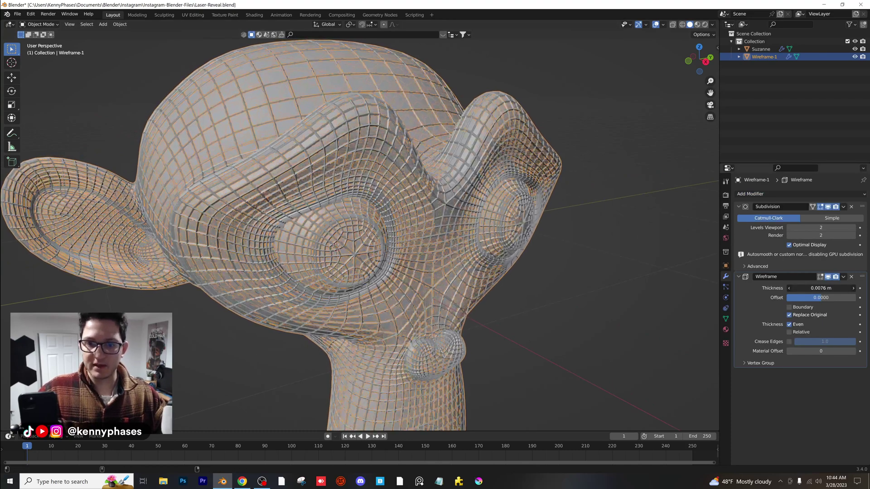
scroll(550, 219, down, 2)
middle_drag(550, 219, 497, 151)
click(558, 214)
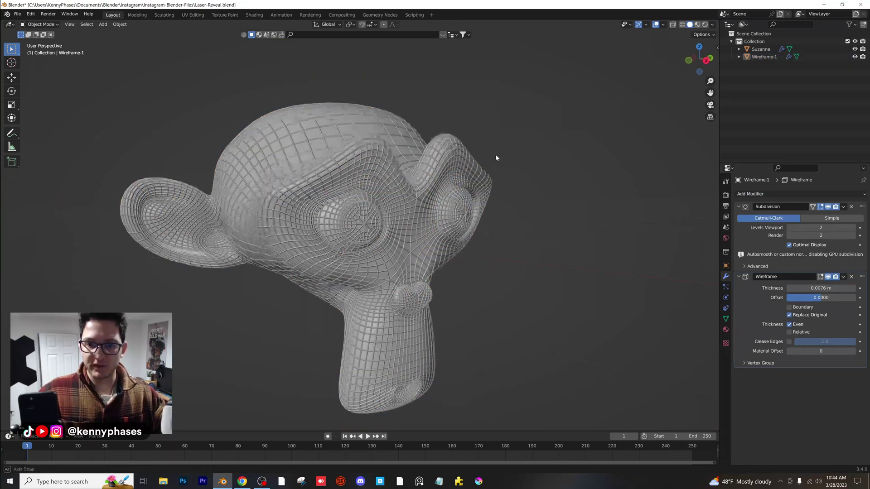
Alternately select the original monkey head and Wireframe-1 to examine how the wireframe overlays the solid mesh
scroll(496, 153, up, 4)
click(445, 131)
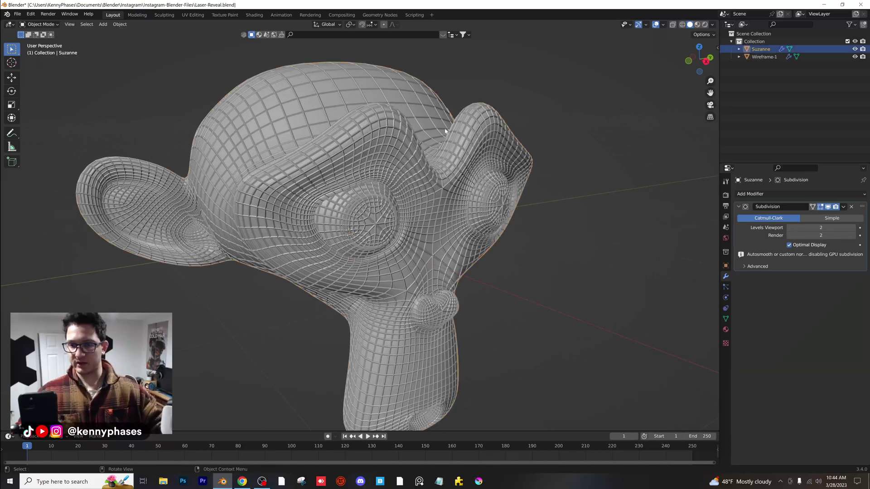
click(425, 106)
middle_drag(561, 178, 561, 171)
click(562, 171)
click(450, 162)
scroll(566, 149, down, 3)
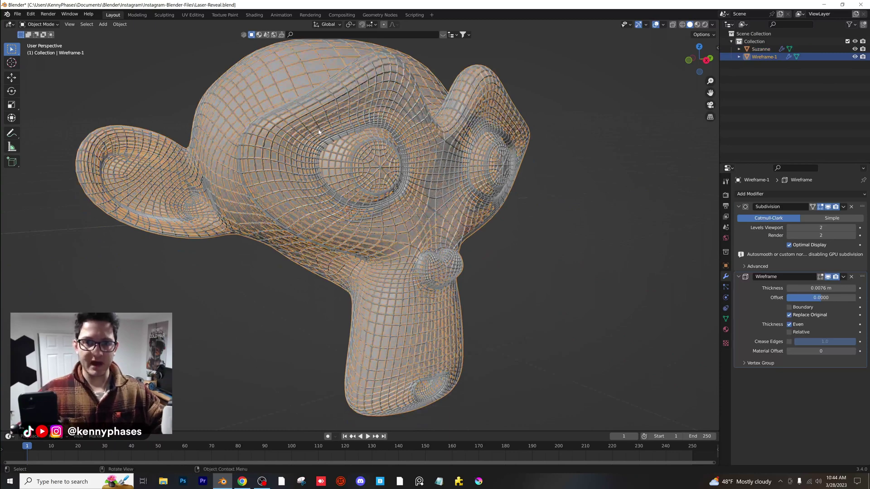
scroll(324, 154, down, 1)
click(218, 93)
Add a cube and scale it up until it fully encloses the monkey head and its wireframe copy
click(102, 25)
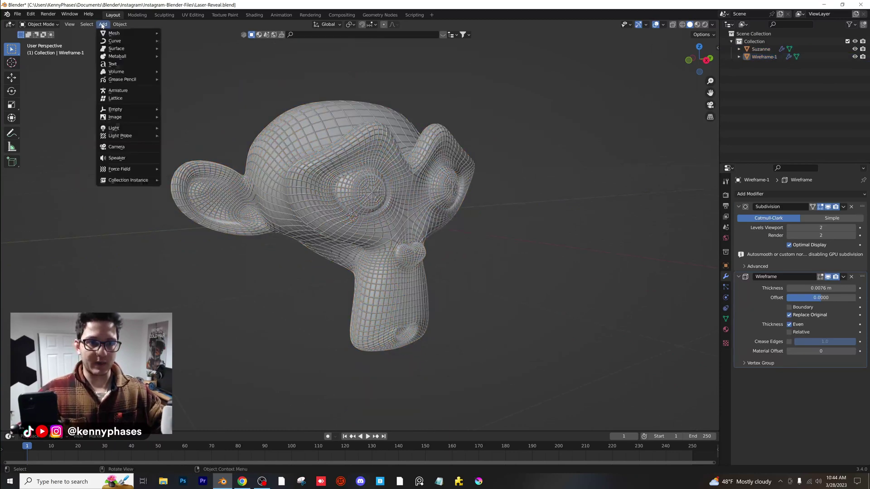
mouse_move(117, 32)
click(190, 41)
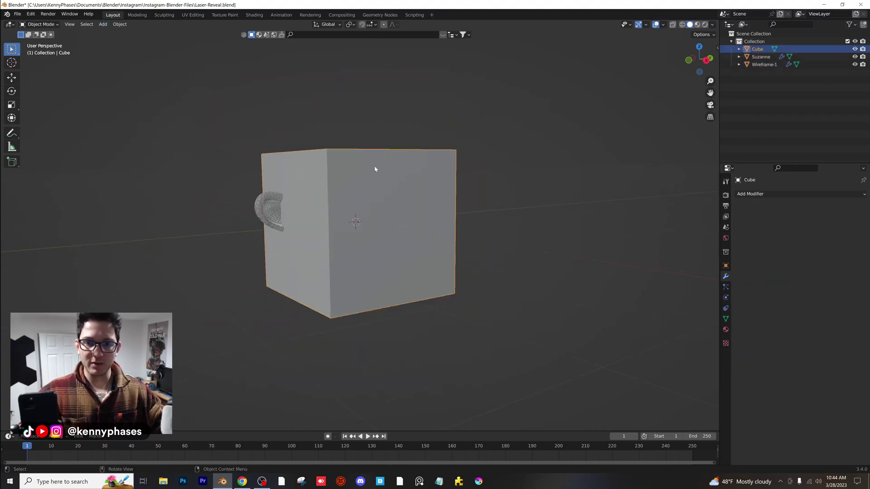
key(s)
click(474, 141)
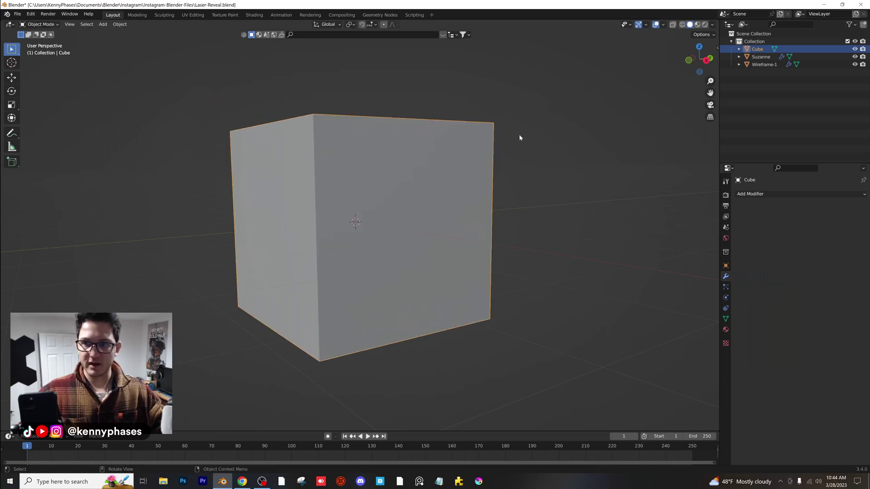
Turn on X-ray and, in the right orthographic view, raise the cube along Z until its base sits just below the monkey's chin
click(672, 24)
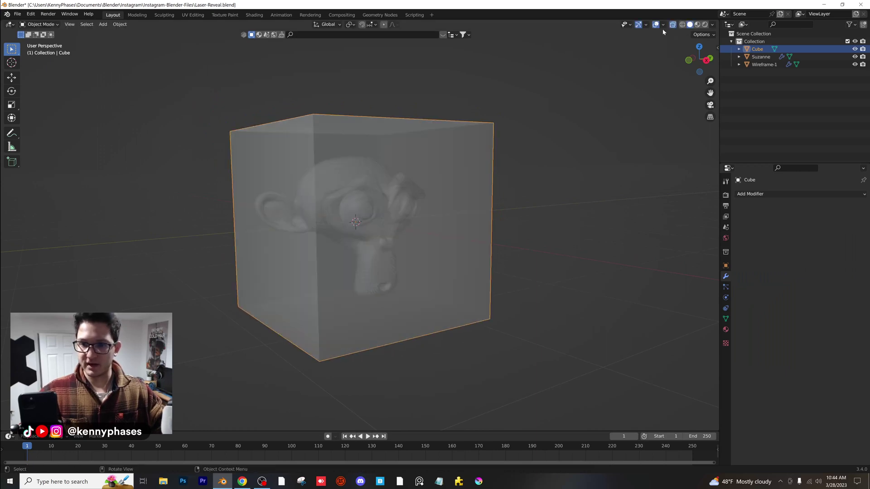
click(706, 60)
scroll(453, 201, up, 2)
click(518, 159)
click(471, 212)
key(g)
key(z)
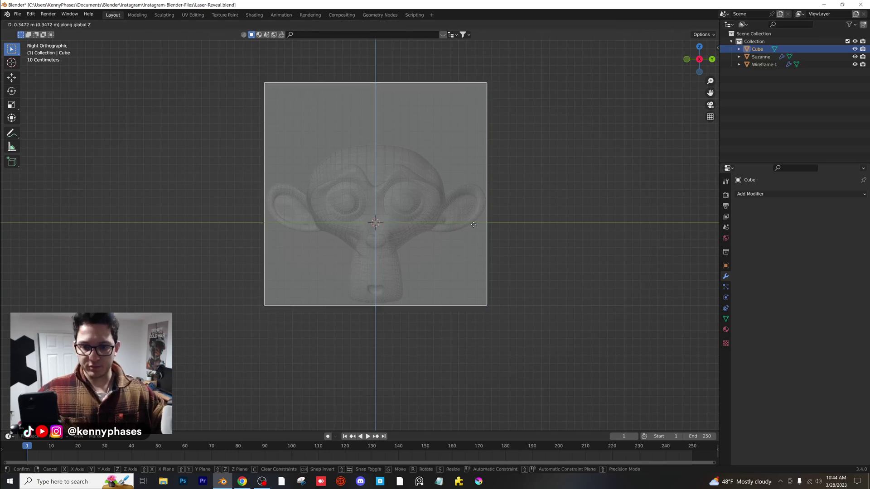
click(474, 228)
key(g)
key(z)
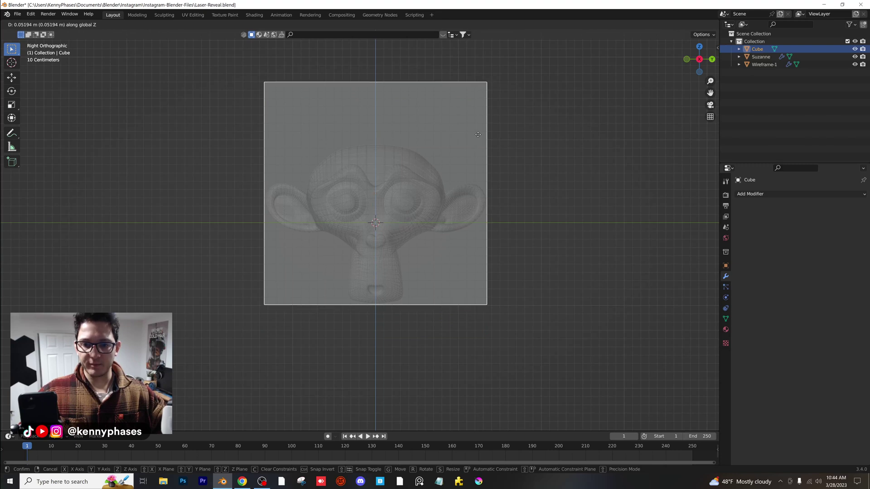
click(478, 135)
scroll(477, 233, up, 2)
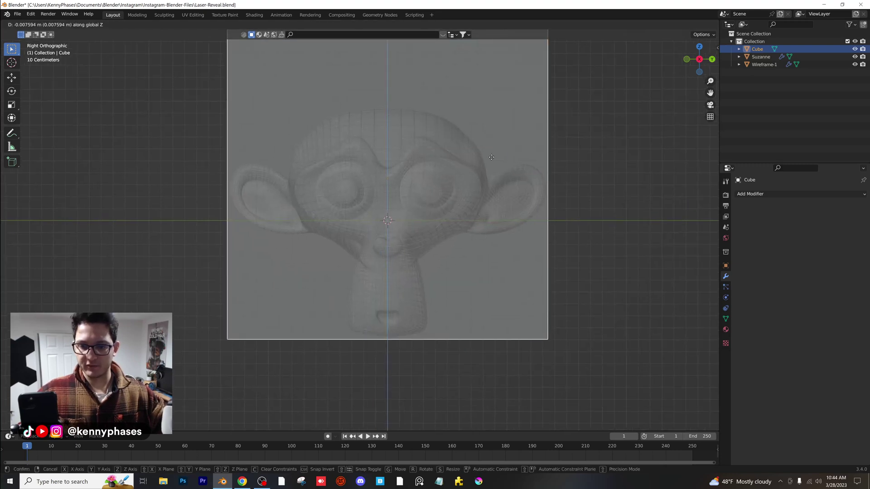
scroll(486, 136, down, 1)
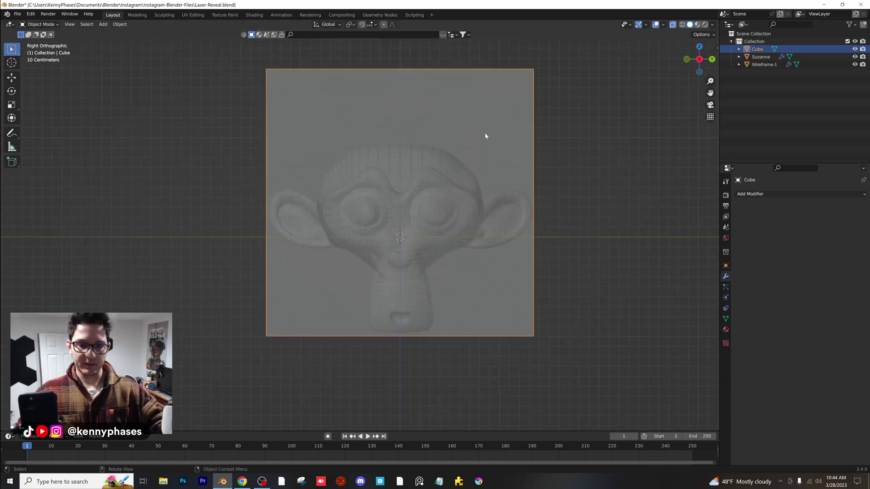
Insert a keyframe for the cube's starting position at frame 1
key(i)
click(482, 134)
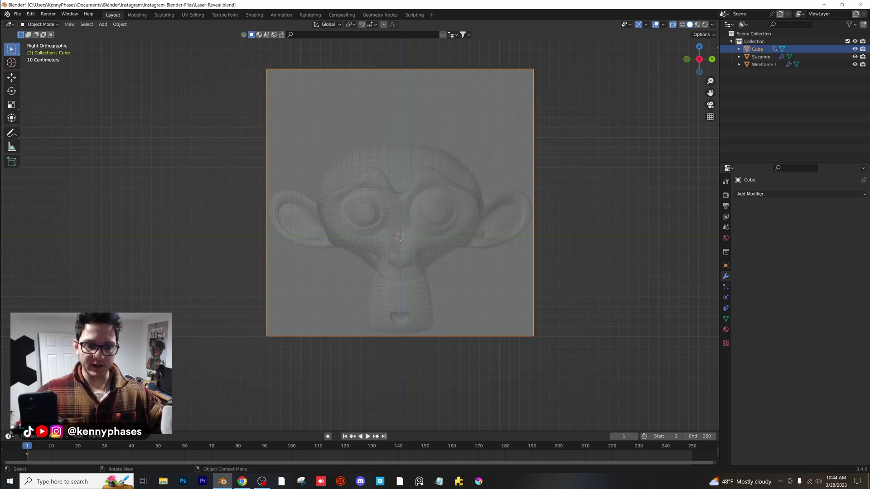
key(Escape)
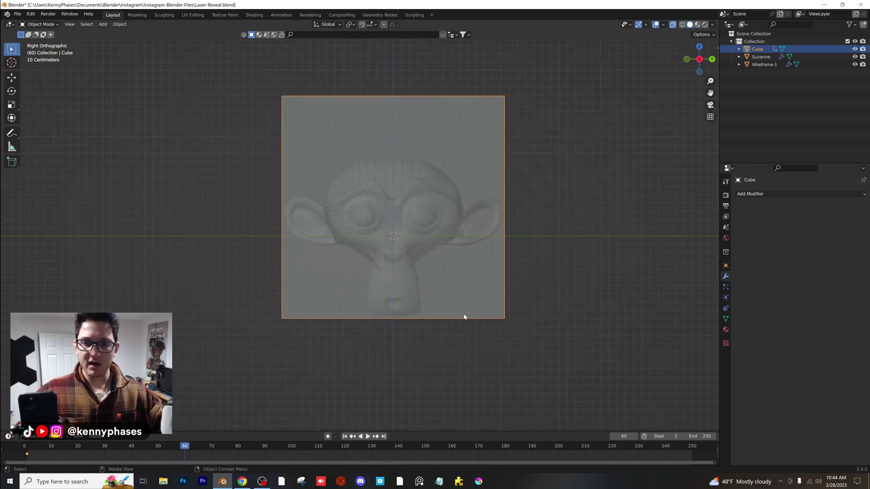
At frame 60, raise the cube along Z until it clears the top of the head and keyframe its position
key(g)
key(z)
click(430, 148)
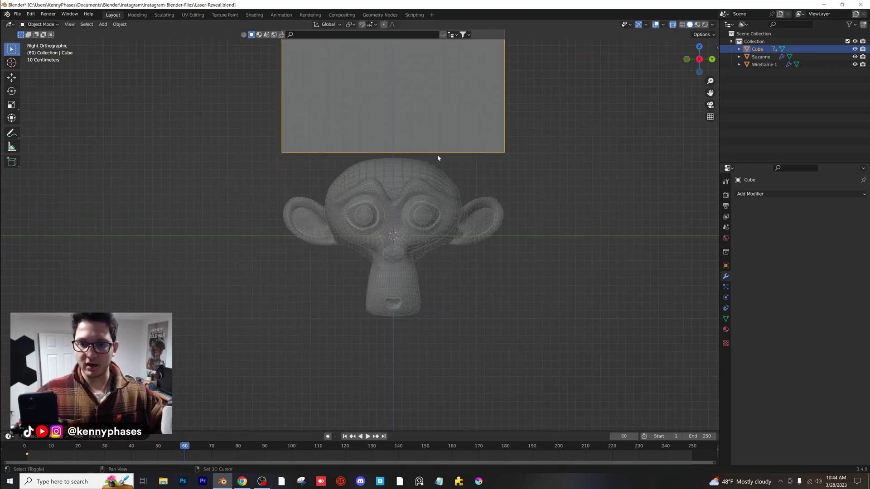
shift+middle_drag(431, 149, 419, 204)
key(i)
click(417, 213)
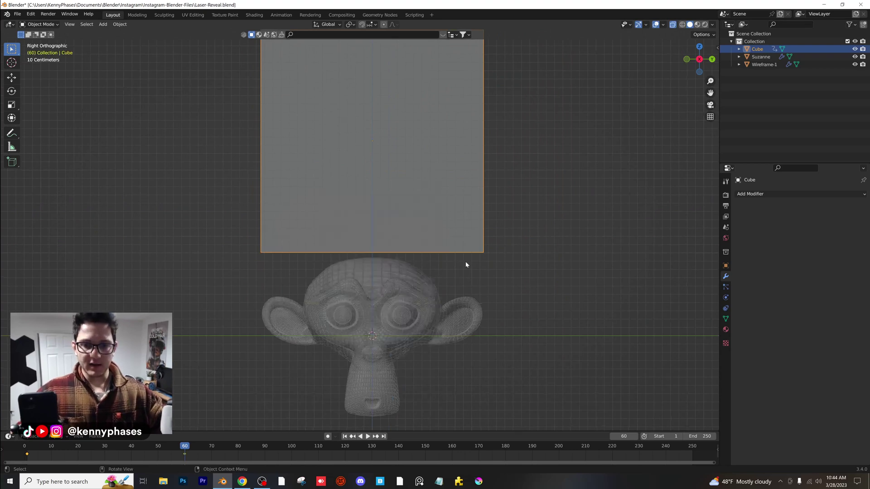
Go to frame 26, hide the cube in the viewport, select Wireframe-1 and turn off X-ray
scroll(466, 262, down, 2)
mouse_move(91, 447)
mouse_down()
mouse_move(76, 447)
mouse_move(118, 448)
mouse_move(78, 447)
mouse_move(94, 447)
mouse_up()
scroll(438, 200, up, 2)
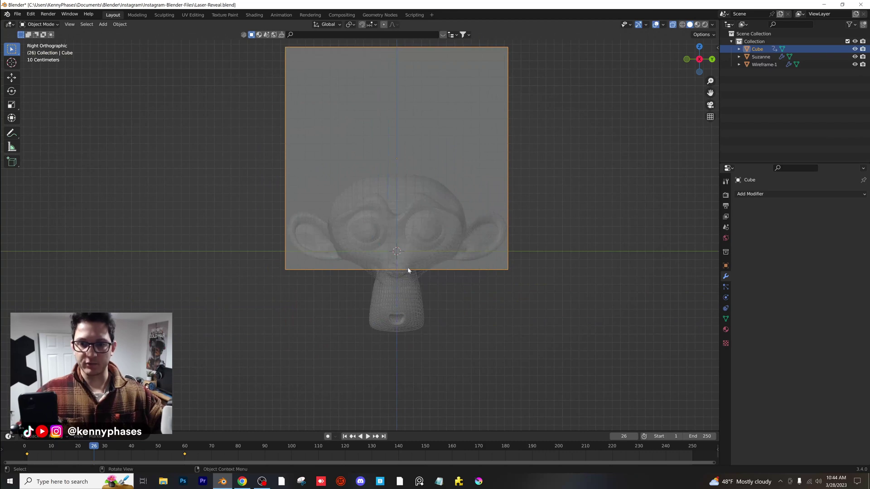
scroll(455, 311, up, 1)
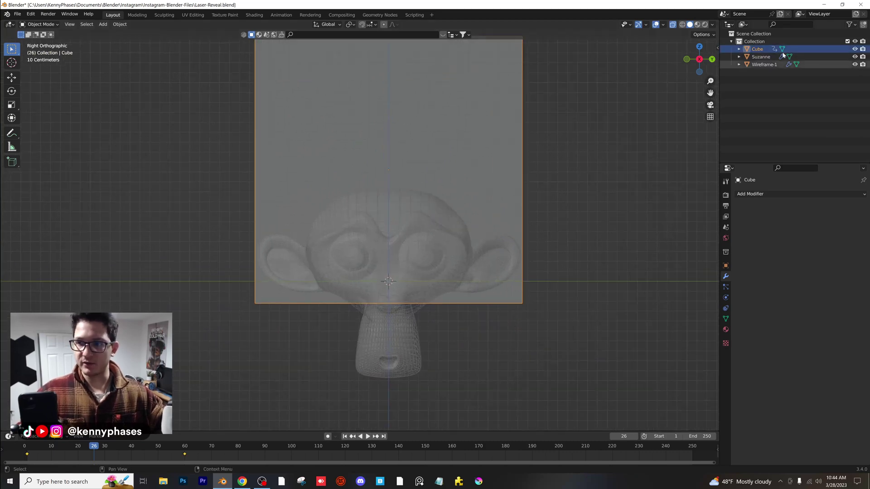
click(854, 49)
scroll(486, 199, up, 2)
click(463, 194)
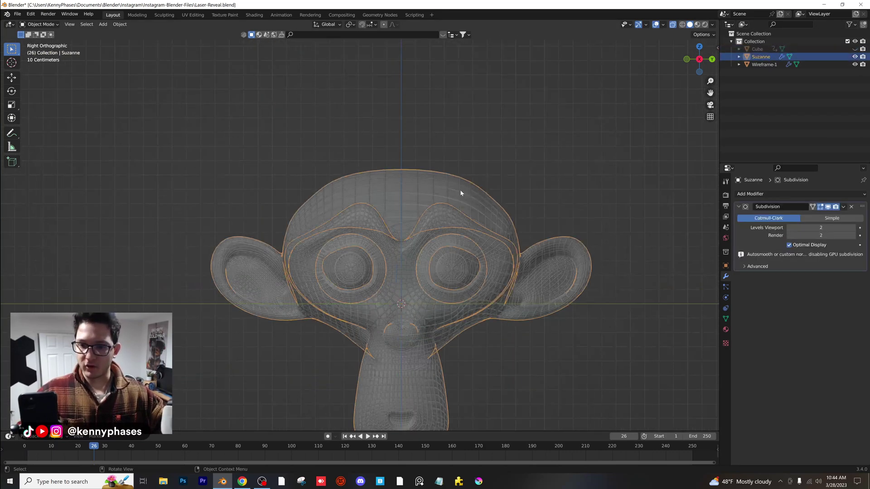
click(462, 194)
click(670, 26)
shift+middle_drag(690, 244, 617, 188)
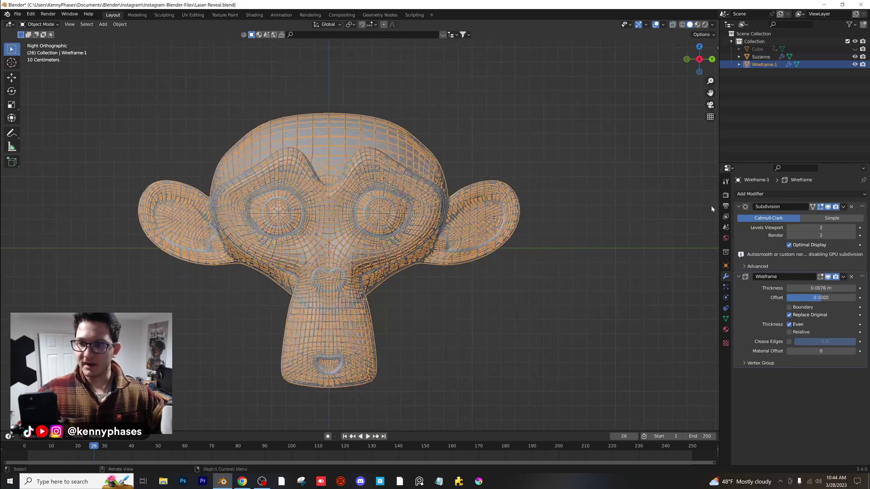
Add a Boolean modifier to Wireframe-1 in Difference mode with the Cube as its object
click(740, 206)
click(739, 217)
click(750, 195)
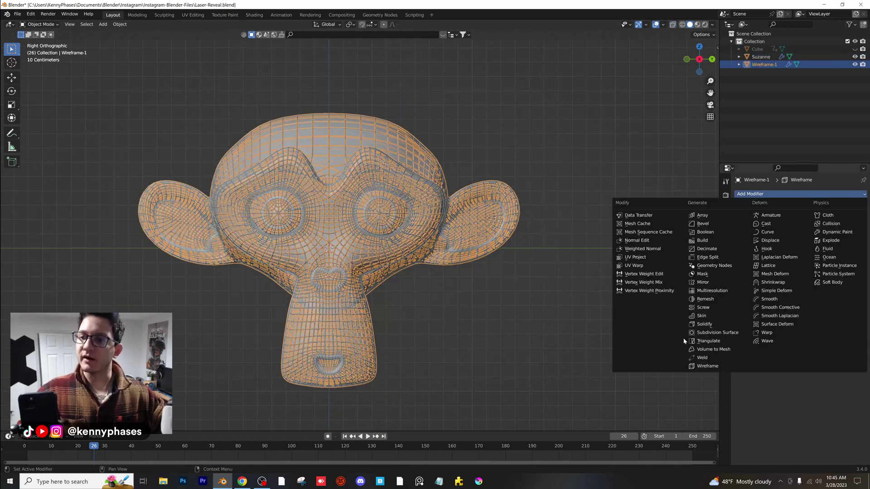
click(705, 232)
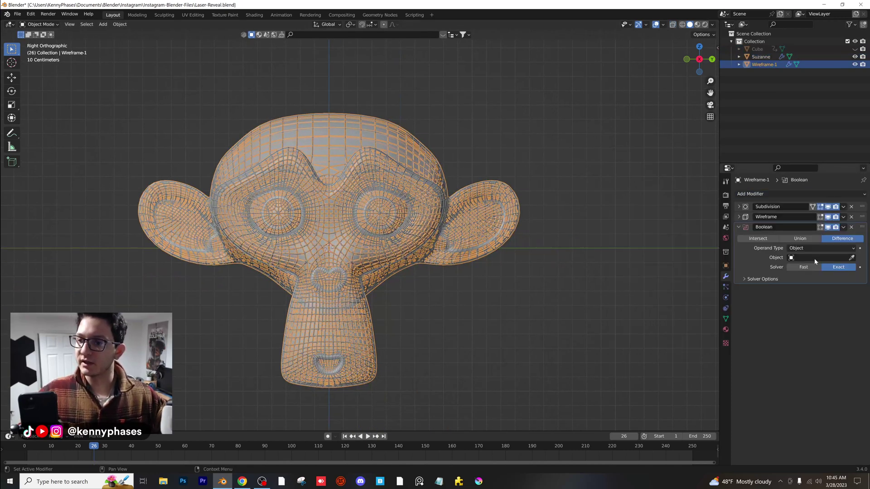
click(852, 258)
click(769, 49)
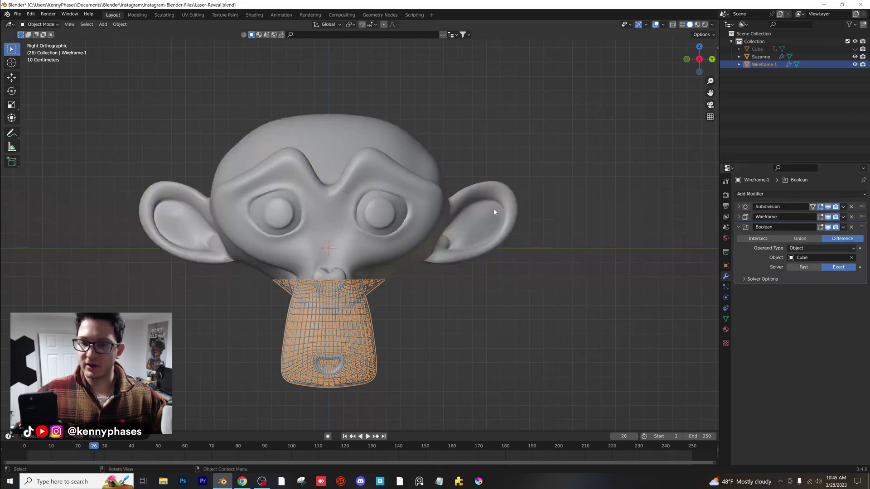
Play the animation briefly to check how the hidden cube reveals the wireframe
click(462, 318)
scroll(462, 319, up, 1)
key(space)
key(space)
shift+middle_drag(464, 290, 483, 279)
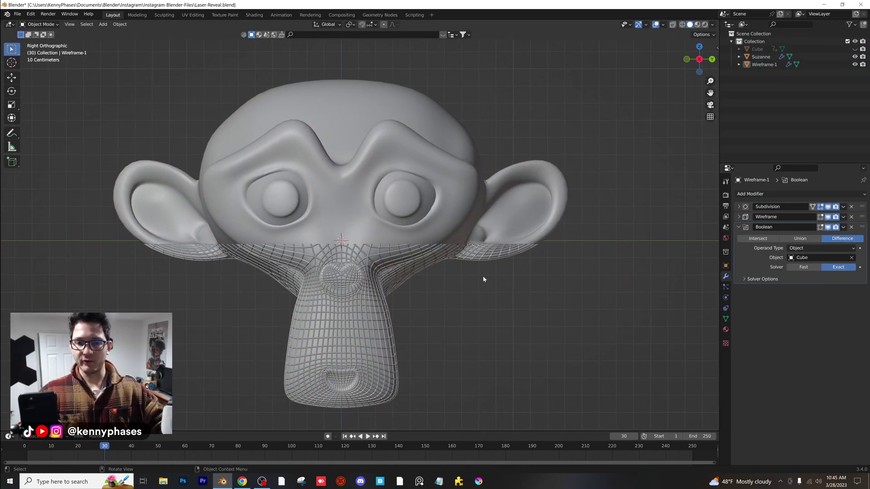
scroll(410, 268, down, 1)
Set the viewport level of Wireframe-1's Subdivision modifier to 1 and check the reveal in playback
click(403, 266)
scroll(455, 271, up, 2)
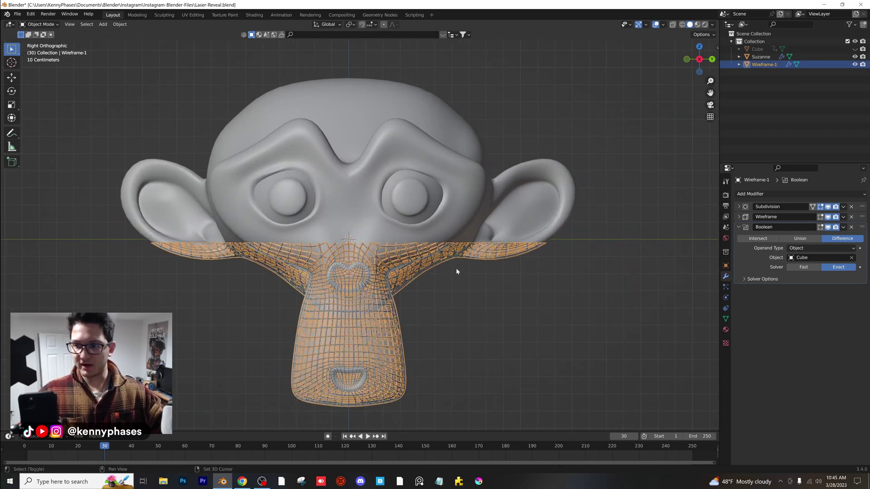
click(739, 207)
click(789, 228)
click(501, 311)
key(space)
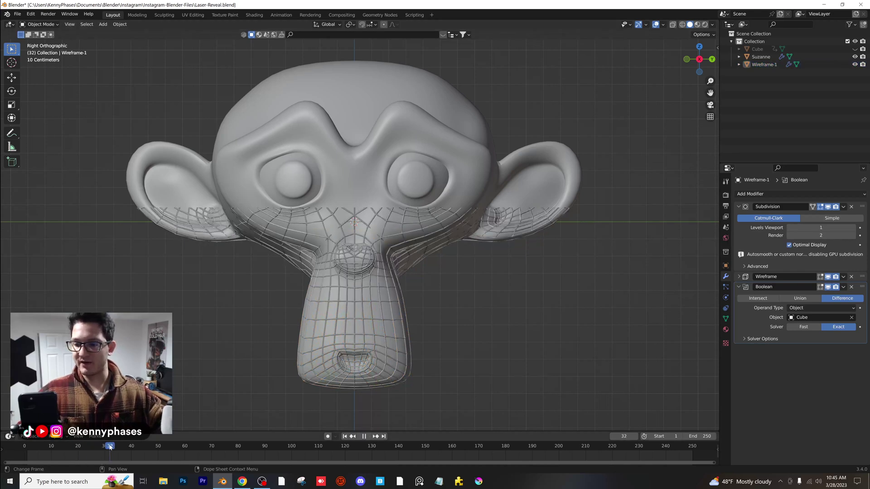
key(space)
Save the file and switch the viewport to rendered shading in a perspective view of the head
scroll(409, 305, down, 3)
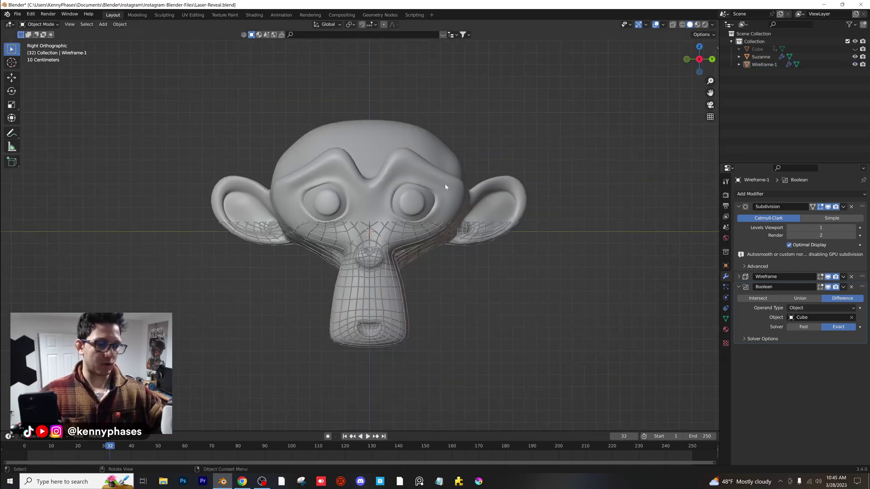
middle_drag(388, 289, 494, 300)
key(ctrl+s)
click(704, 25)
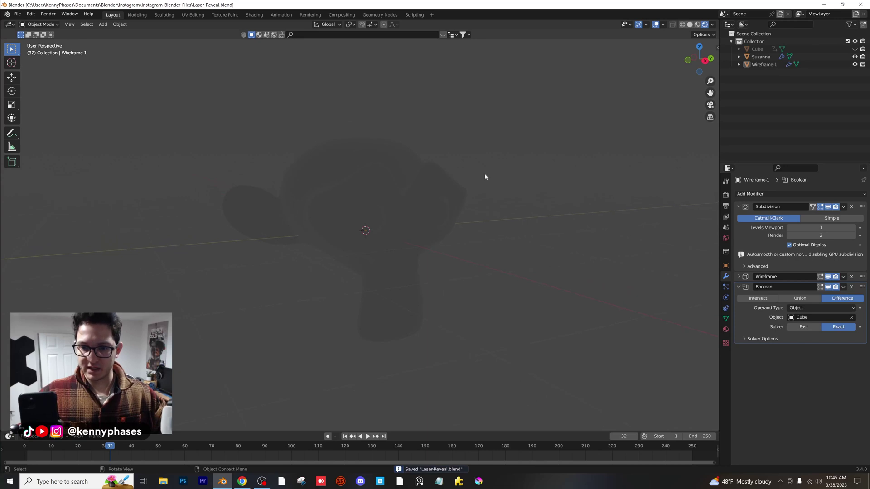
Give Wireframe-1 a new material with Emission as its surface shader
click(460, 247)
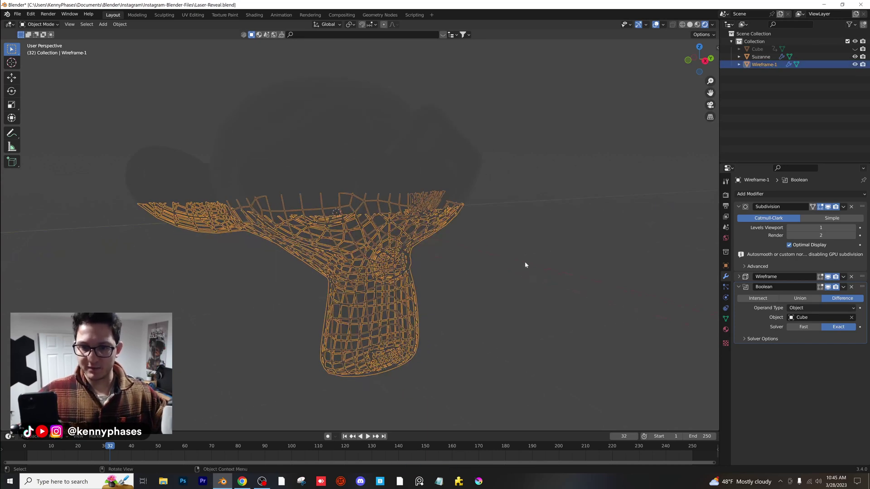
click(725, 329)
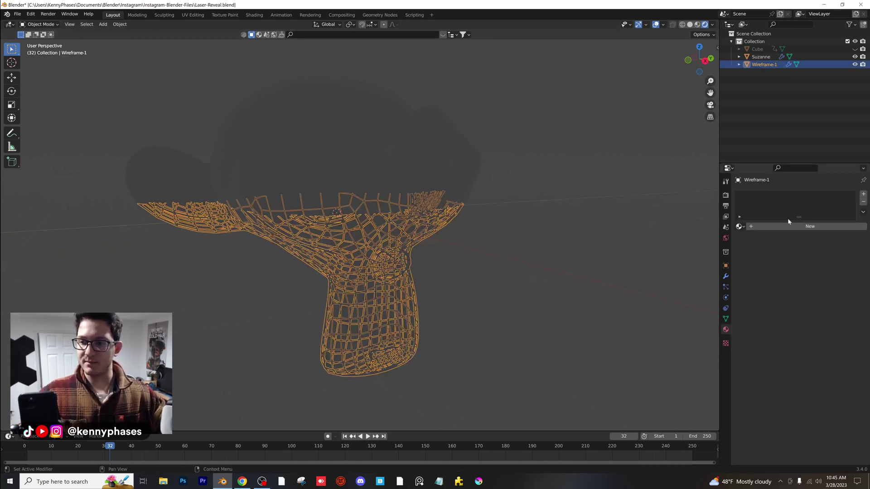
click(800, 227)
click(823, 274)
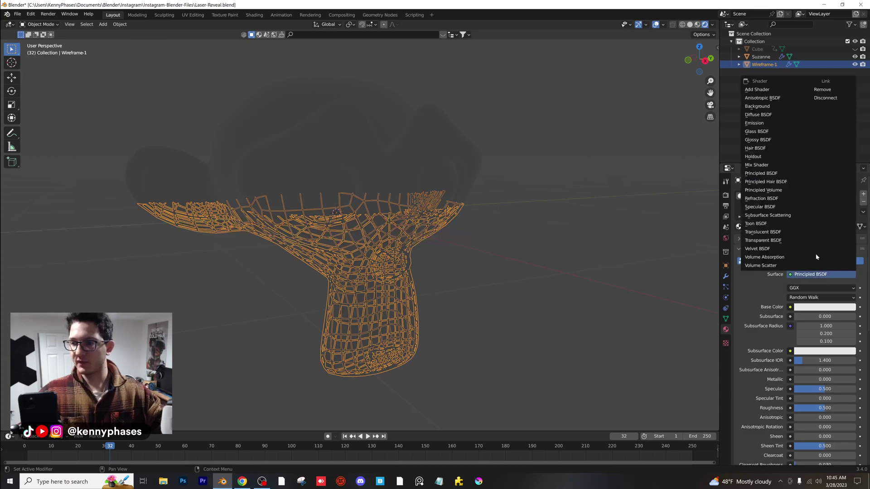
click(770, 118)
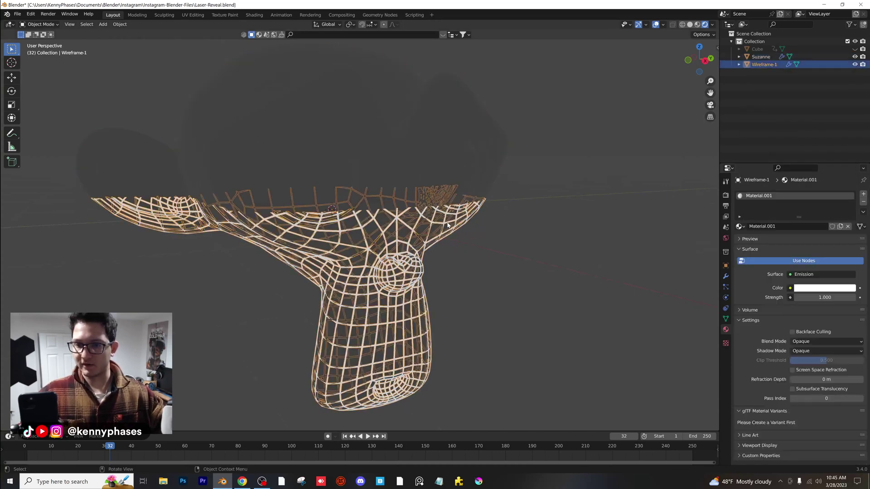
Set the emission colour of the Wireframe-1 material to a saturated red
click(833, 288)
drag(815, 209, 816, 228)
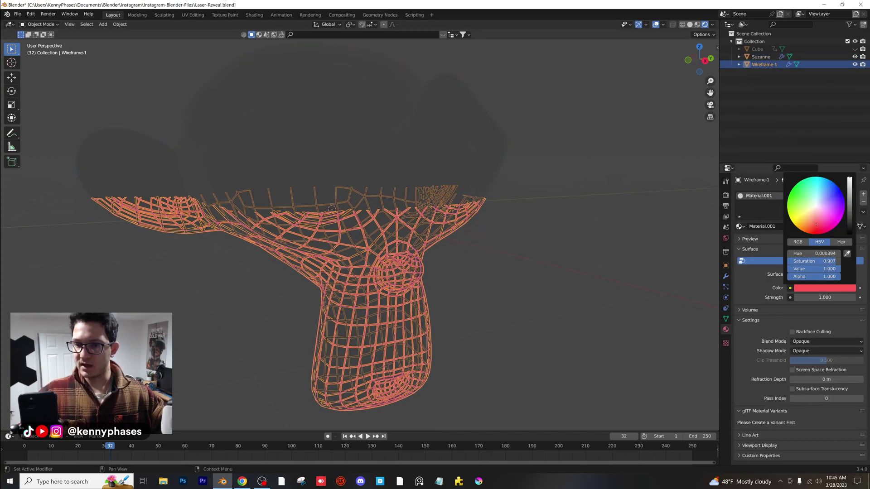
click(455, 232)
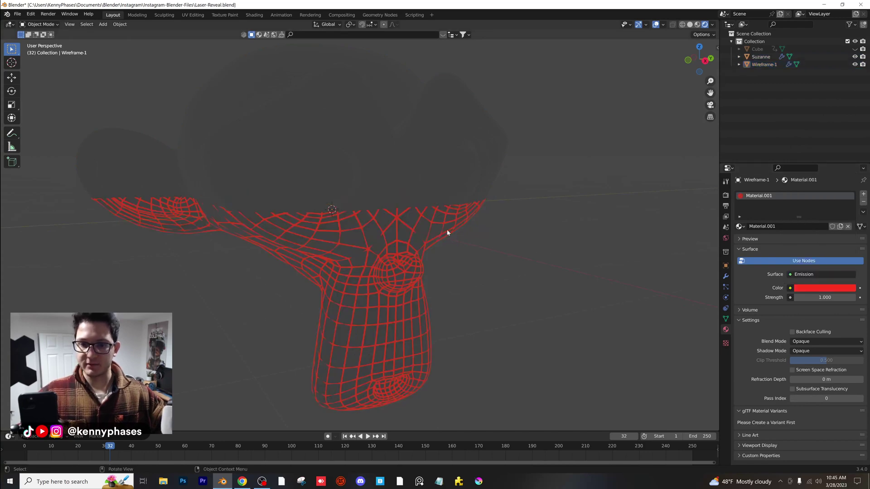
Enable Bloom in the Eevee render settings and set the Wireframe-1 material's emission strength to 10
click(725, 195)
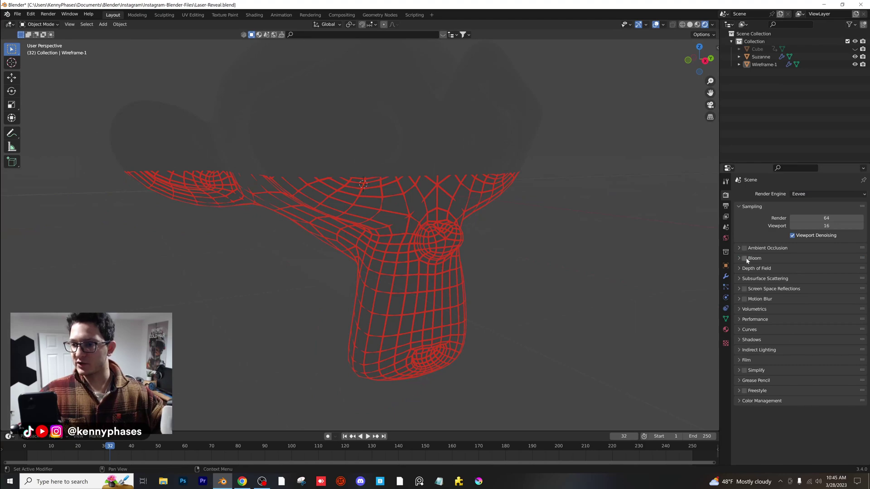
click(473, 204)
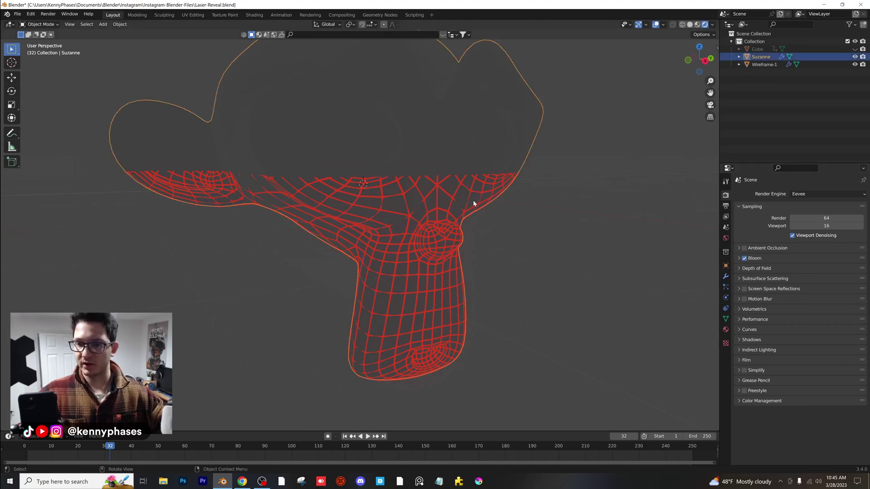
click(480, 195)
click(726, 330)
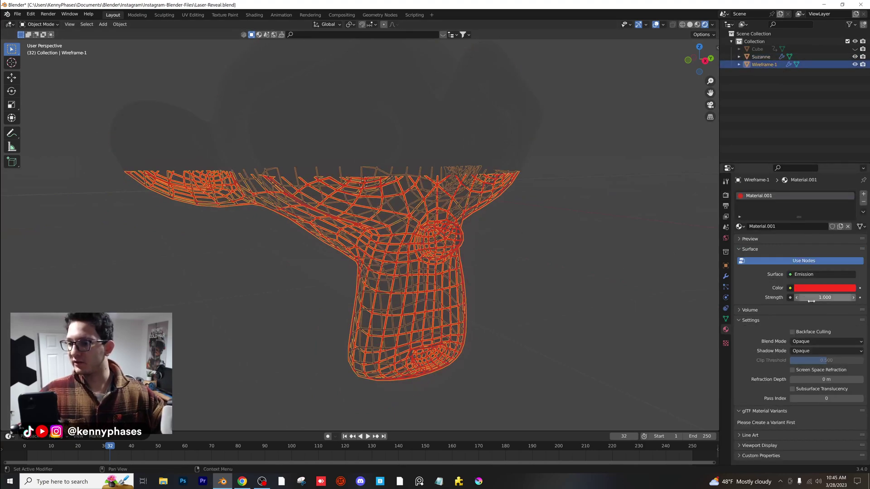
text(10)
key(Return)
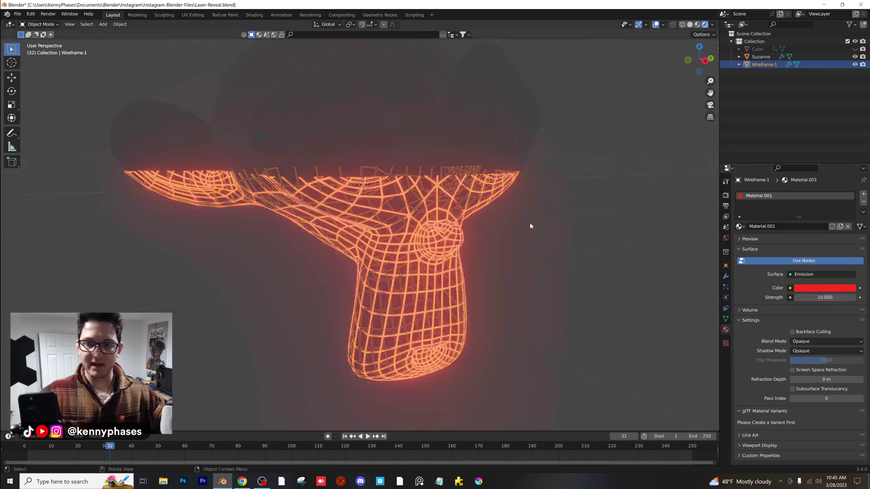
click(496, 234)
Play and scrub the timeline up to frame 35 to examine the glowing wireframe reveal
scroll(496, 237, down, 3)
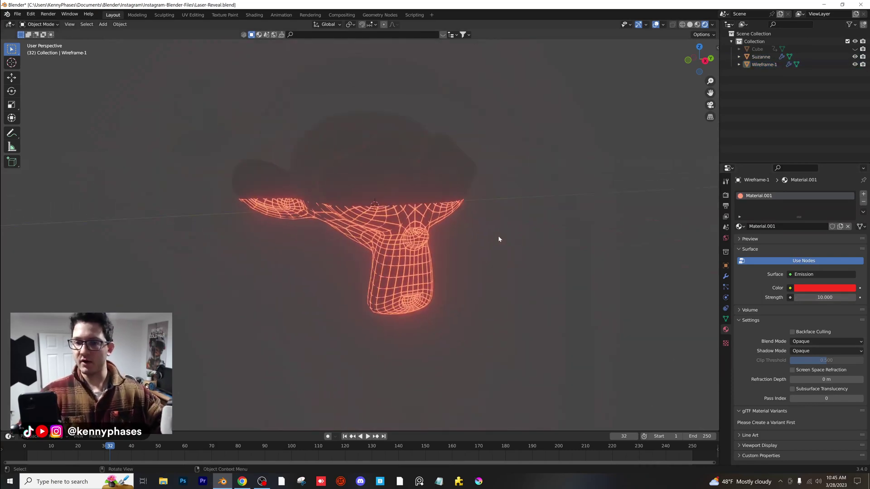
key(space)
click(57, 447)
drag(80, 448, 118, 450)
key(space)
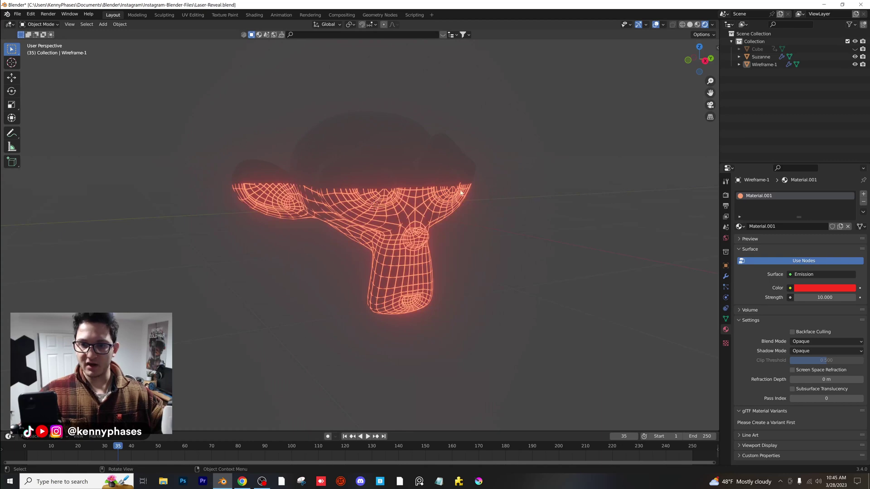
Deselect all objects and save the file
click(455, 213)
key(alt+a)
key(ctrl+s)
Add an area light, place it in front of the monkey's face and rotate it in the front view to point at the head
click(102, 24)
mouse_move(108, 37)
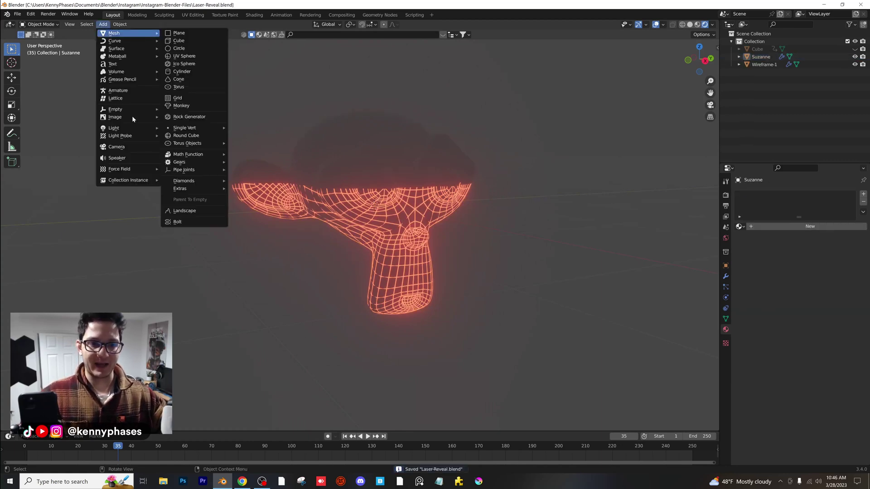
mouse_move(134, 128)
click(181, 151)
middle_drag(416, 267, 539, 170)
click(704, 55)
key(r)
click(544, 208)
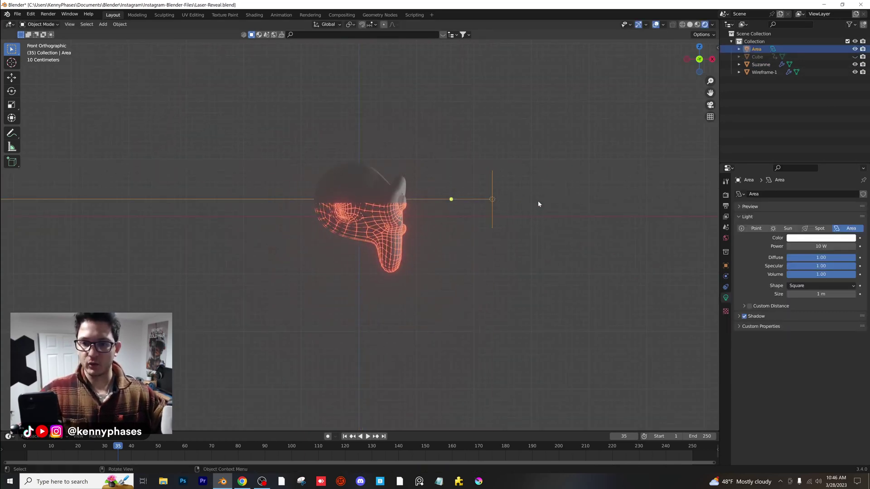
Switch the render engine to Cycles and set its device to GPU Compute
scroll(521, 205, up, 1)
shift+middle_drag(512, 207, 480, 196)
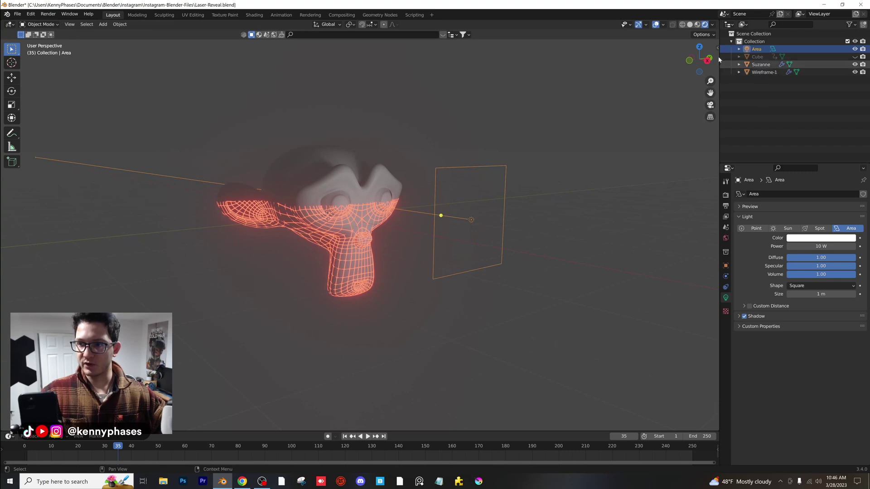
click(725, 195)
scroll(493, 217, up, 1)
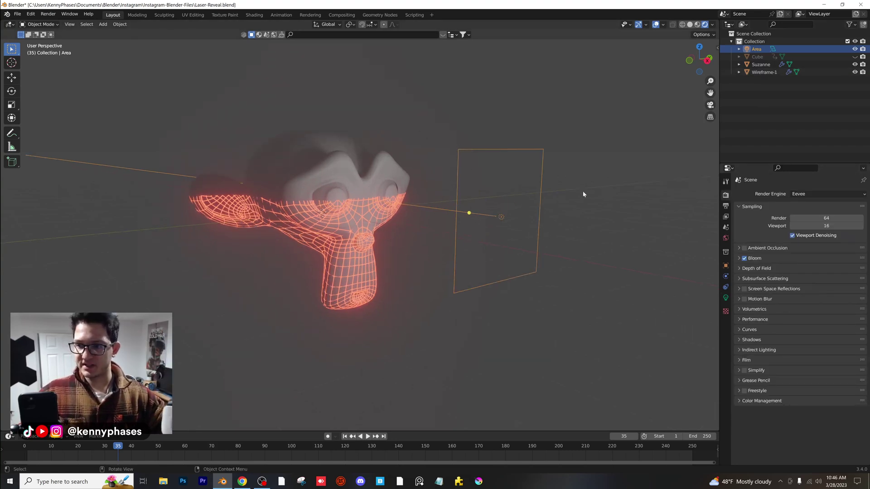
click(822, 194)
click(809, 220)
click(809, 213)
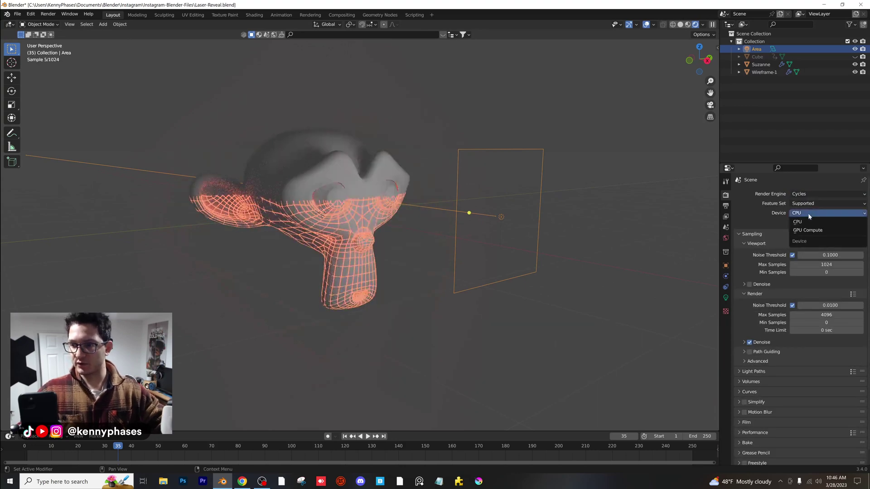
click(810, 230)
scroll(589, 141, up, 1)
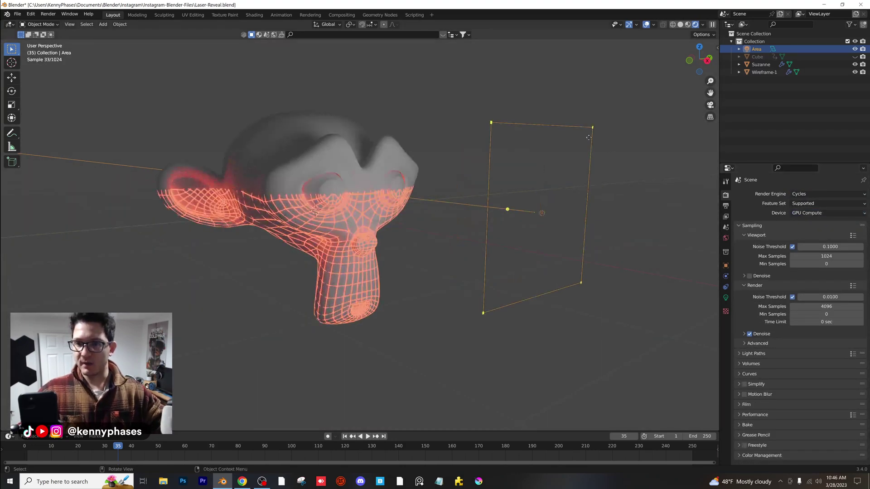
Set the area light's beam spread to 1° and change its shape to Rectangle
click(726, 298)
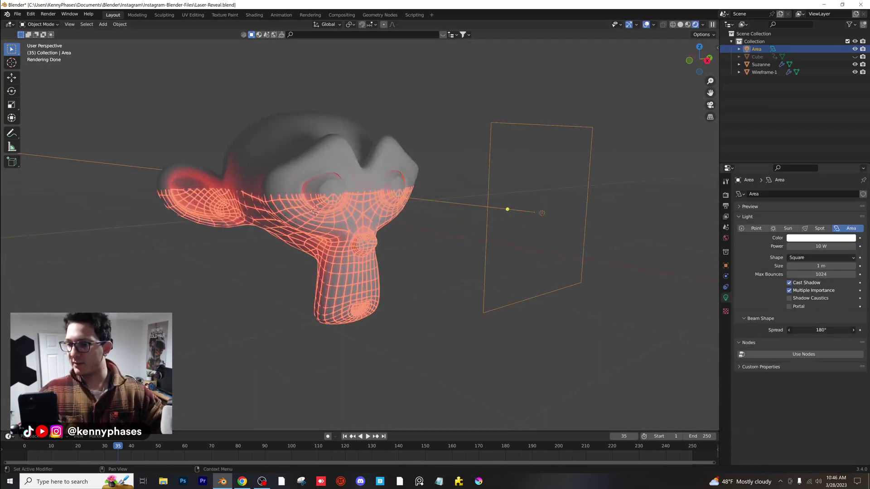
text(1)
key(Return)
middle_drag(584, 246, 472, 211)
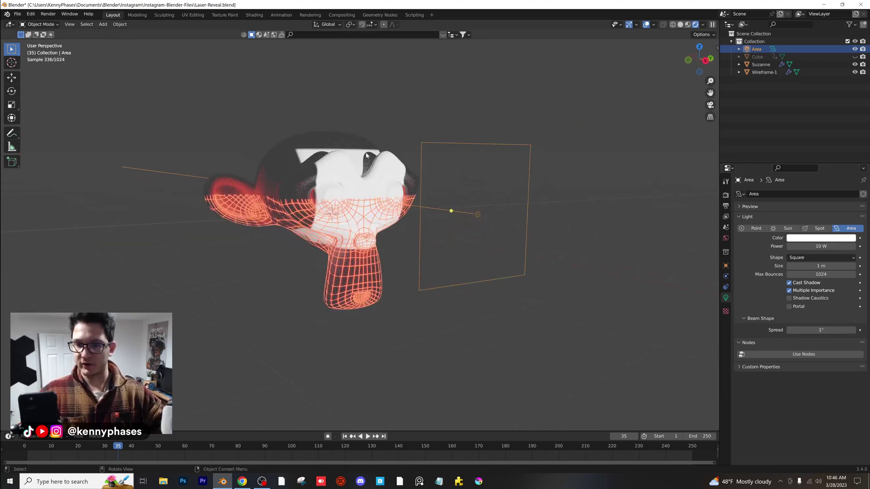
click(811, 258)
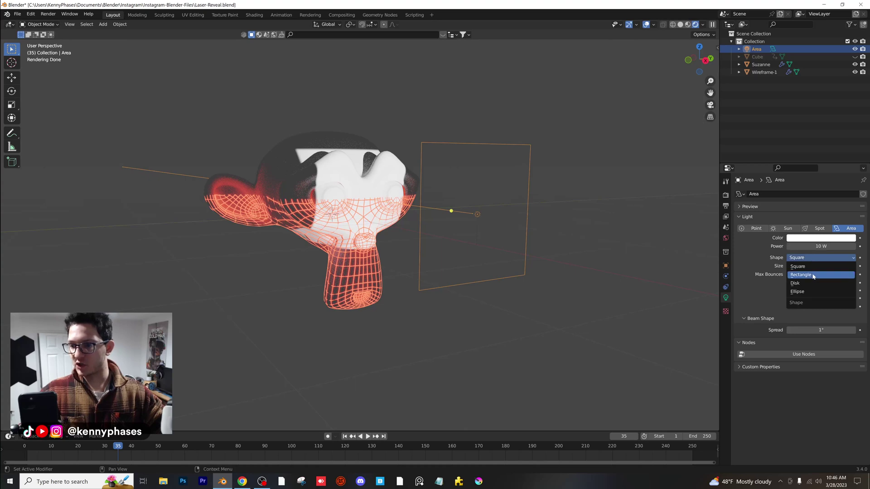
click(813, 276)
Scale the area light along Z into a thin strip and stretch it along Y beyond the width of the monkey head
key(s)
key(z)
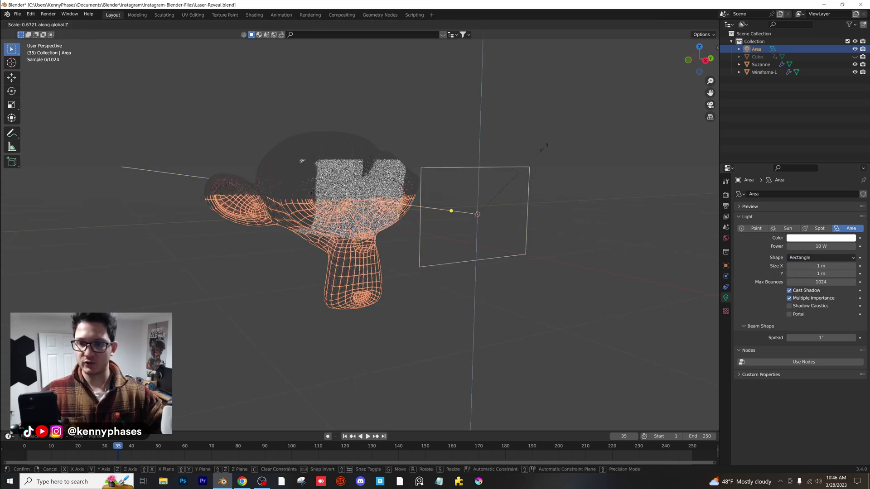
key(y)
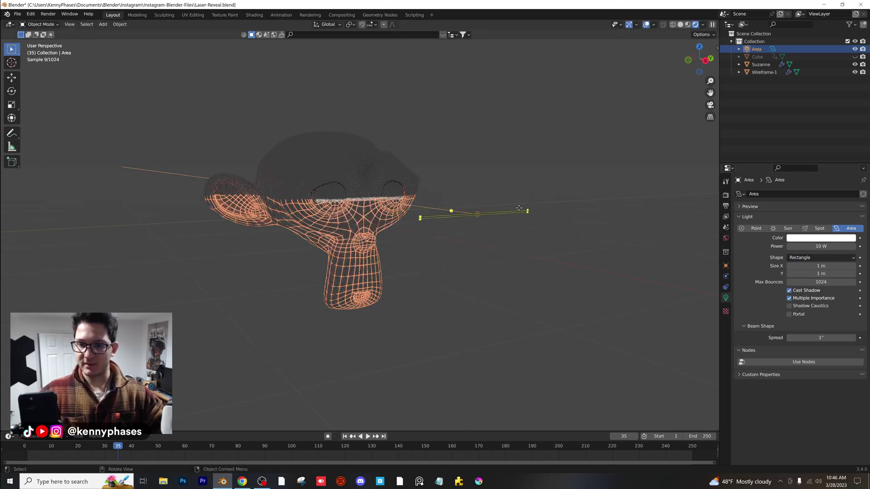
click(649, 175)
key(s)
key(z)
click(499, 201)
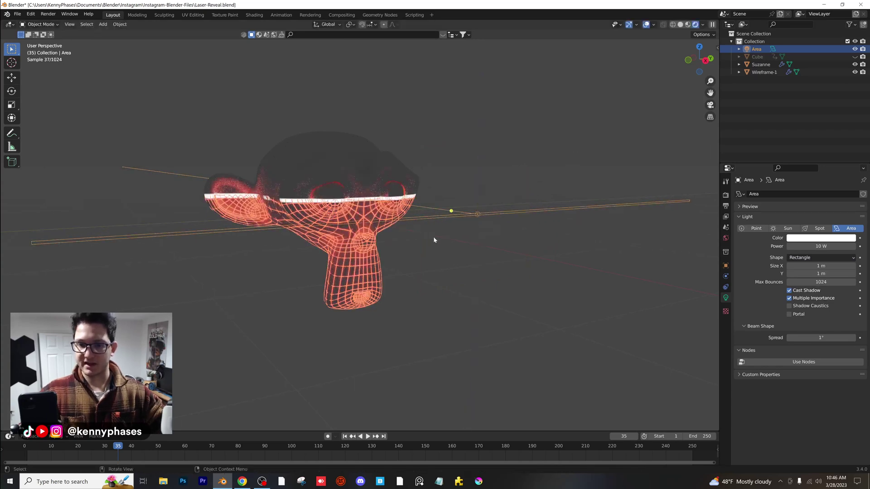
Raise the light strip along Z so its line crosses the upper part of the monkey's eyes
key(g)
key(z)
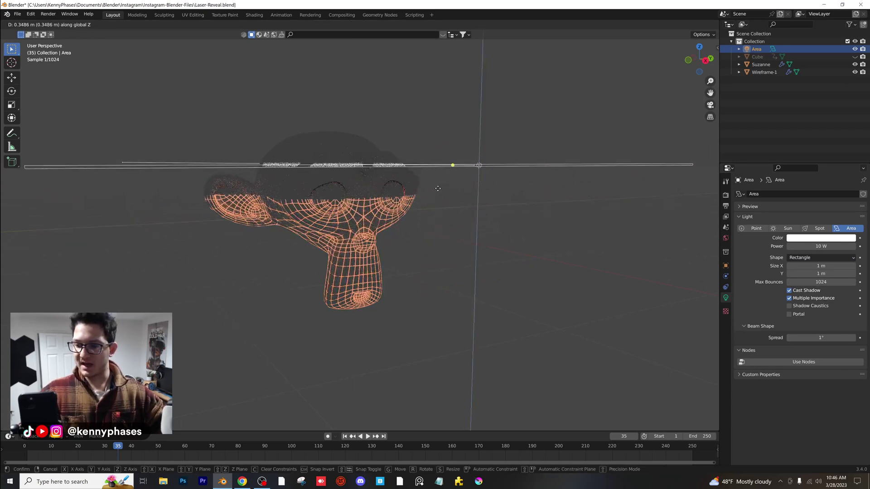
click(419, 188)
scroll(419, 188, up, 1)
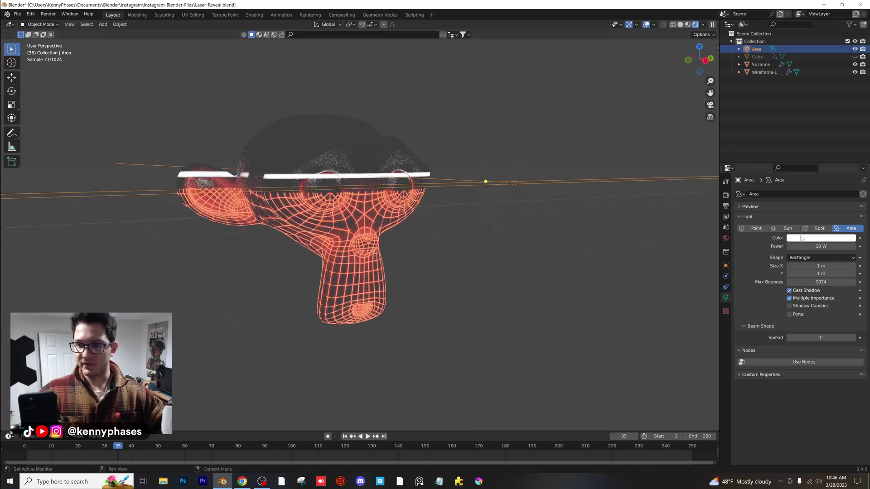
Change the area light's color to red and set its power to 50 W
click(821, 238)
drag(816, 163, 814, 192)
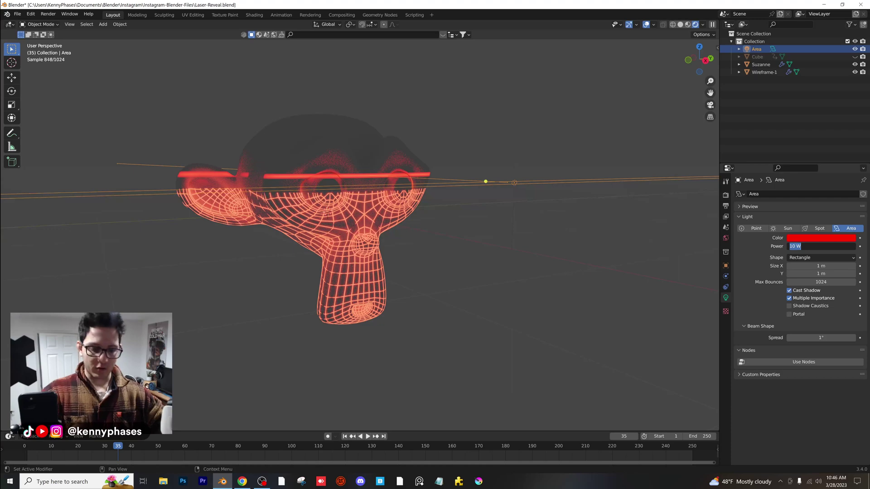
text(50)
key(Return)
scroll(394, 192, up, 2)
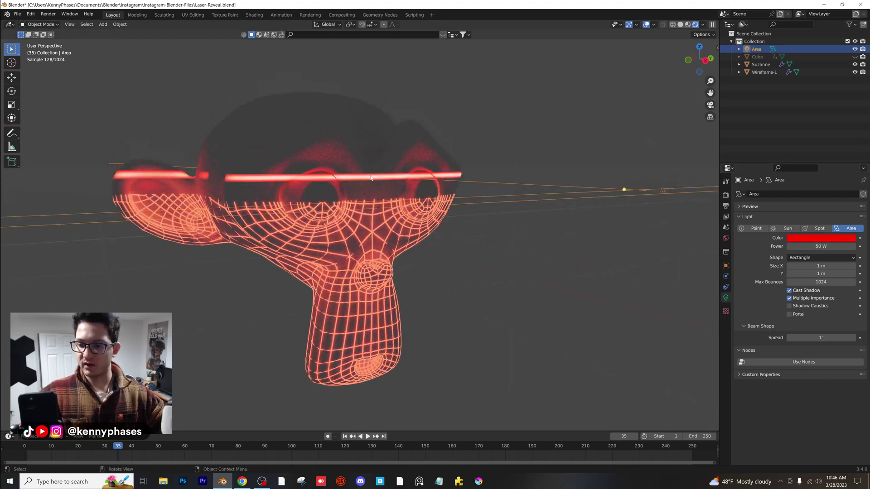
scroll(439, 189, down, 3)
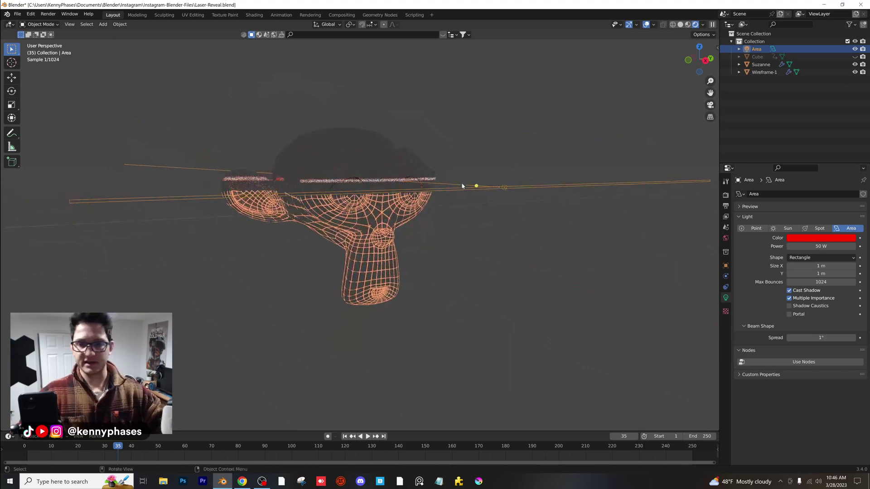
Return to solid shading, unhide and select the Boolean cube, and move the timeline to frame 19
click(26, 446)
key(space)
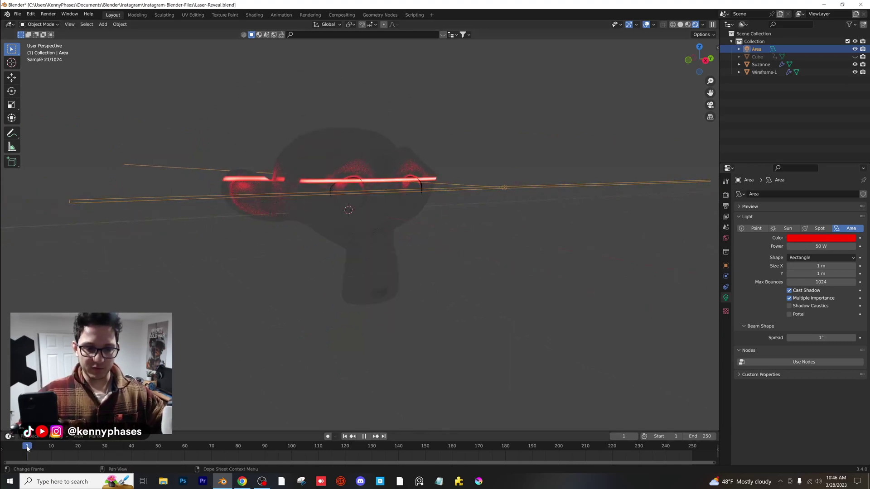
key(space)
click(680, 24)
scroll(476, 164, down, 3)
click(855, 57)
click(757, 57)
middle_drag(466, 174, 317, 311)
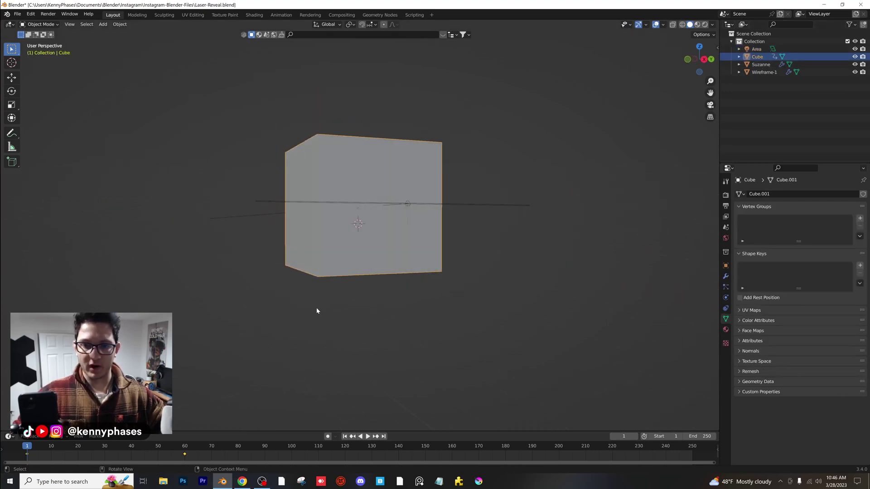
drag(46, 447, 75, 447)
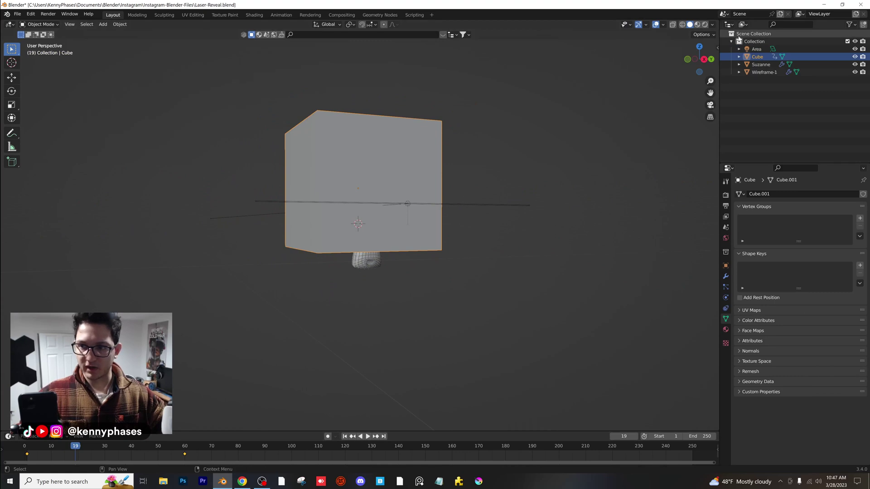
In the right view, lower the area light to line up with the bottom edge of the cube
click(703, 61)
click(383, 189)
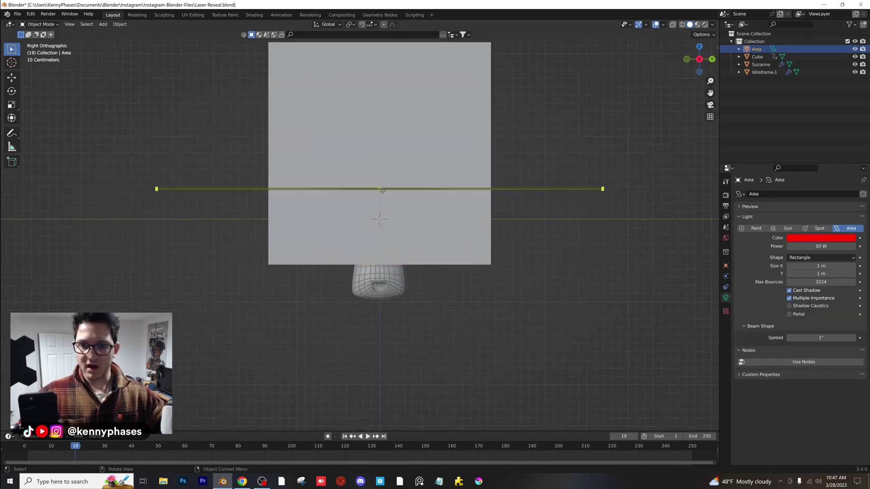
key(g)
key(z)
click(443, 260)
shift+middle_drag(443, 259, 345, 259)
scroll(442, 213, up, 5)
scroll(343, 243, up, 1)
key(g)
click(372, 170)
middle_drag(372, 170, 458, 225)
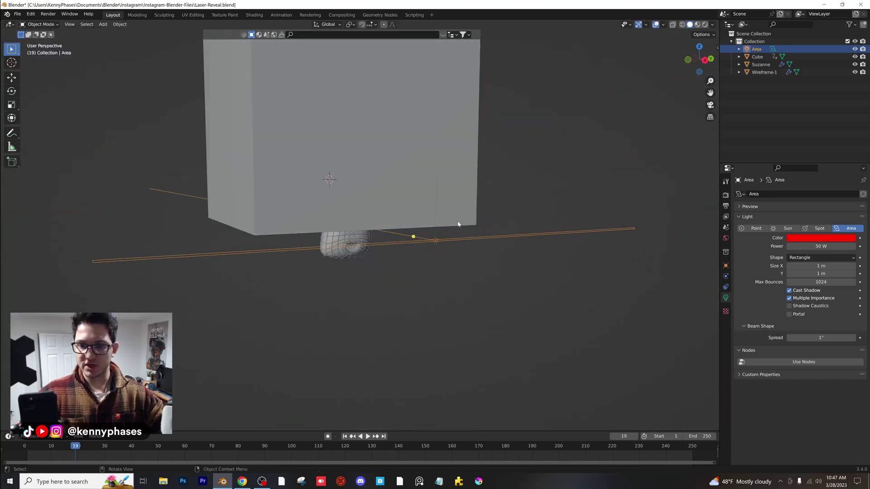
Parent the area light to the cube with the Object option and hide the cube in the viewport
shift+click(402, 156)
key(ctrl+p)
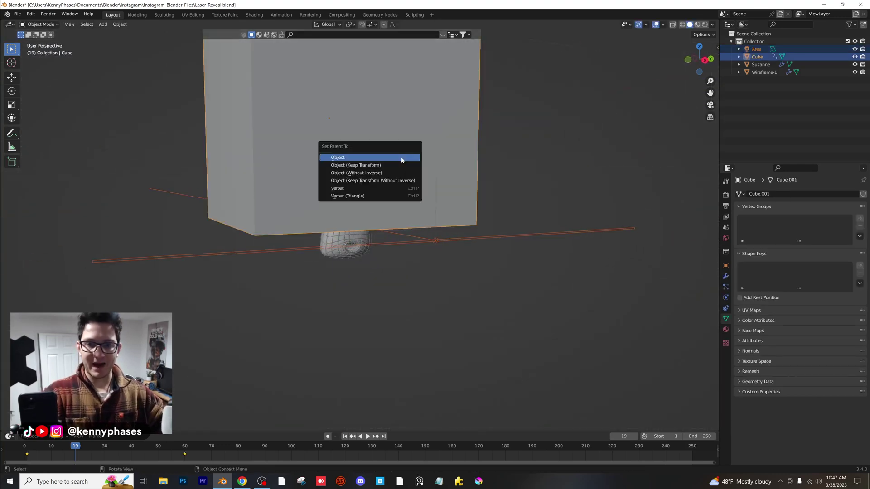
click(401, 158)
click(503, 163)
click(431, 112)
click(852, 50)
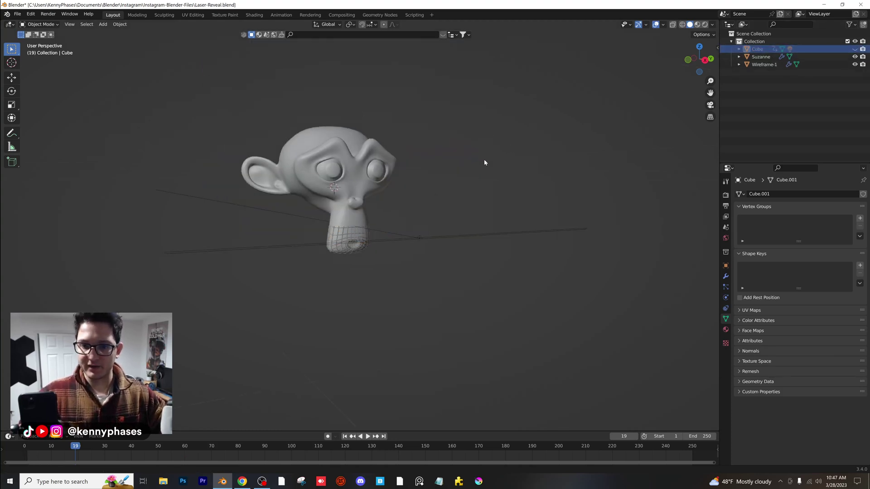
Switch the viewport to rendered shading and play the animation to examine how the laser line follows the wireframe reveal
key(z)
click(540, 144)
scroll(451, 204, up, 1)
key(space)
key(space)
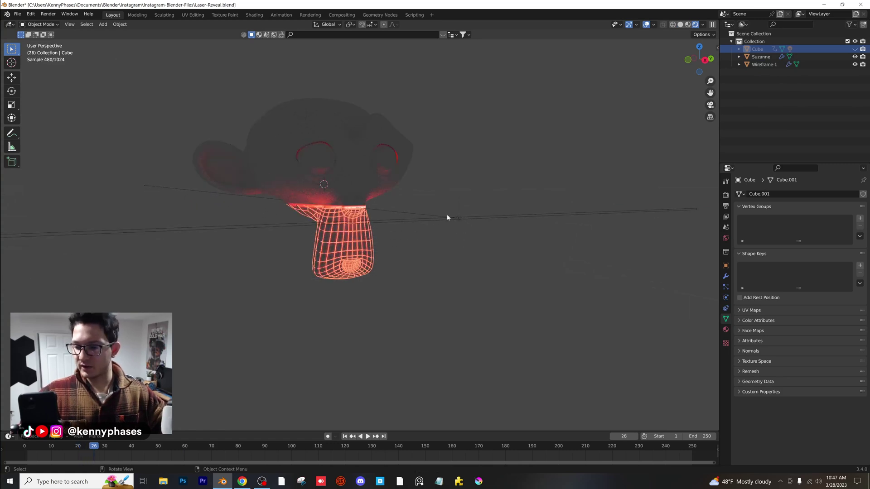
key(space)
key(space)
middle_drag(435, 203, 424, 169)
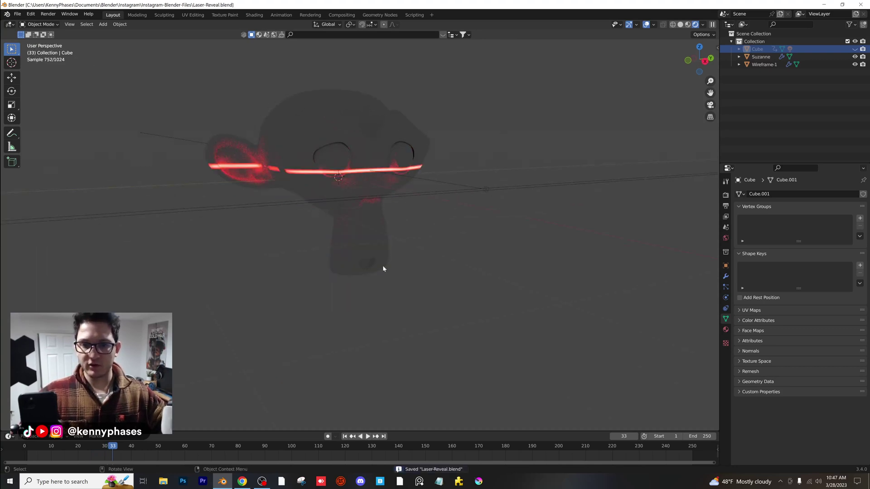
middle_drag(409, 214, 423, 233)
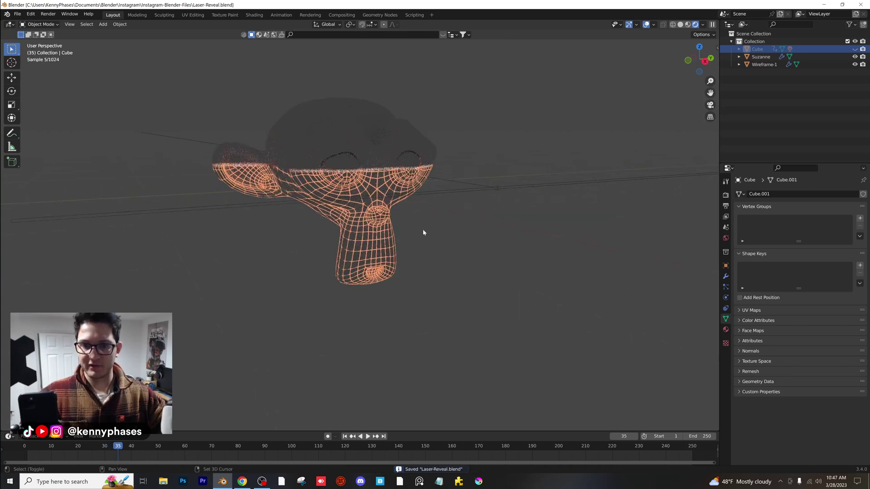
Select the Wireframe-1 object and set its Boolean modifier's solver to Fast
click(398, 169)
click(397, 179)
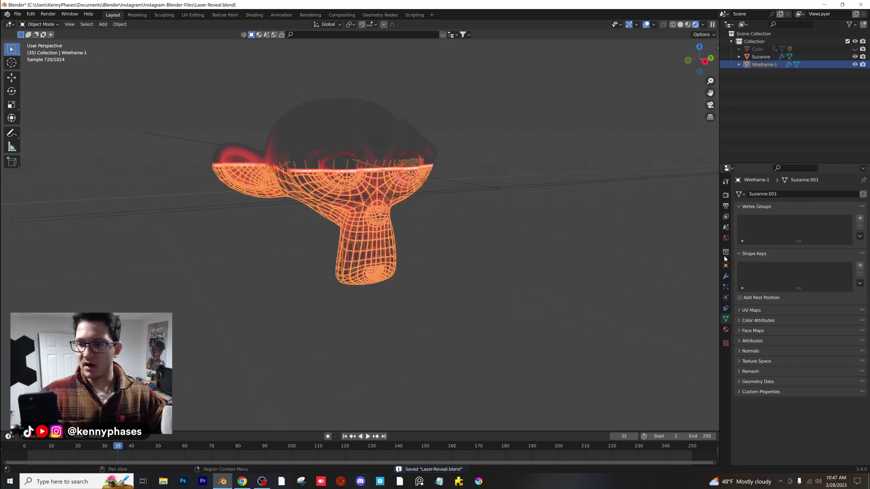
click(725, 276)
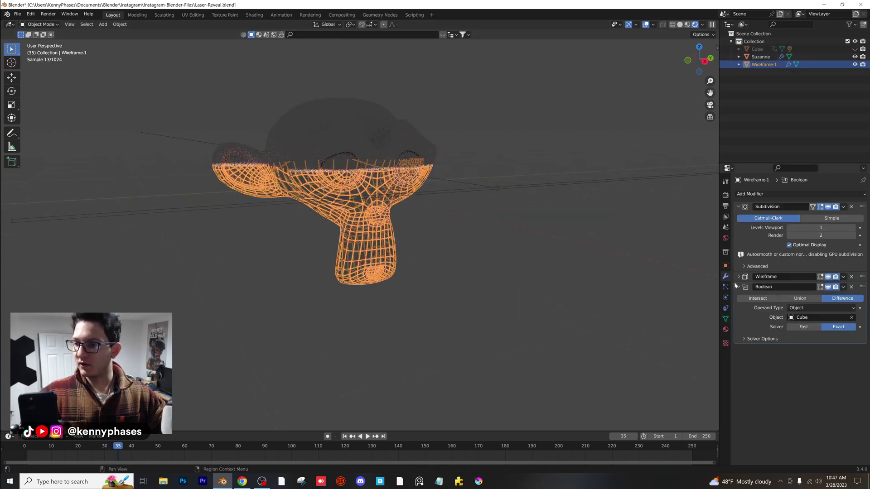
click(813, 324)
Deselect the wireframe, then play and scrub the timeline to frame 37 to check the reveal
scroll(195, 419, up, 1)
drag(101, 447, 115, 447)
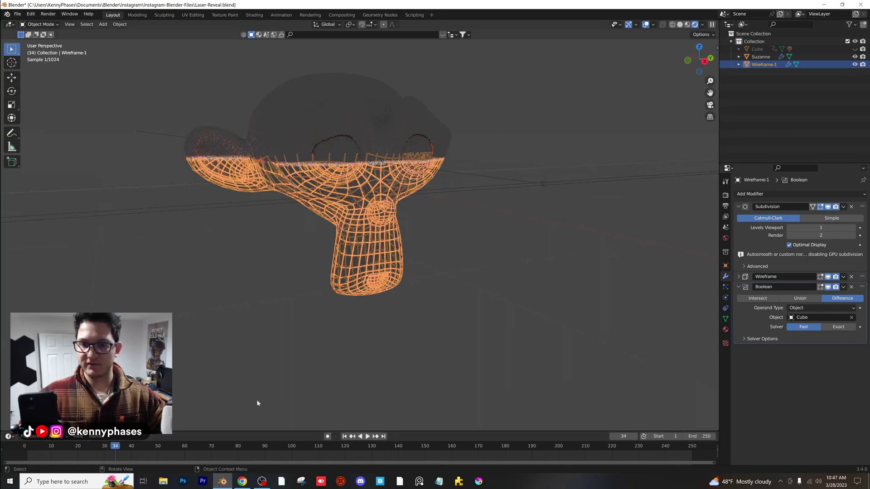
click(469, 267)
key(space)
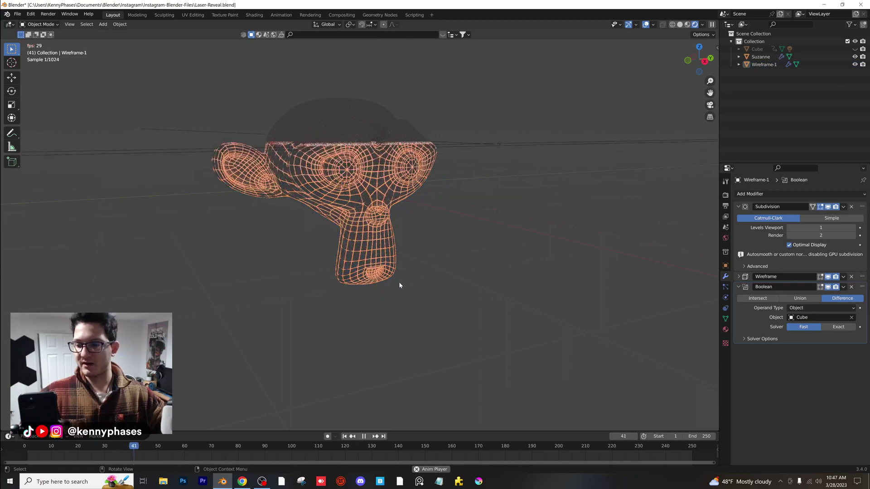
mouse_move(124, 447)
mouse_down()
mouse_move(84, 448)
mouse_move(163, 450)
mouse_move(93, 448)
mouse_move(144, 447)
mouse_move(124, 447)
mouse_up()
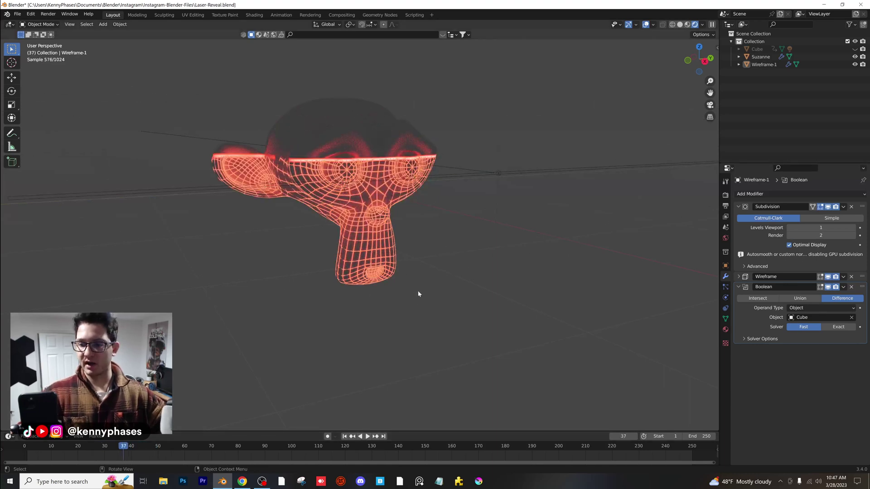
Switch to solid shading with Random object colors and save the file
click(680, 25)
click(712, 24)
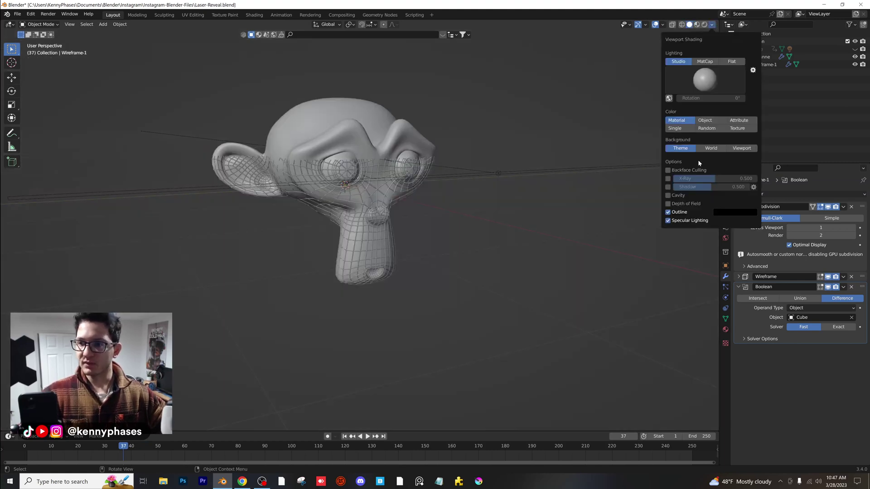
click(705, 128)
scroll(494, 154, up, 1)
middle_drag(478, 134, 491, 155)
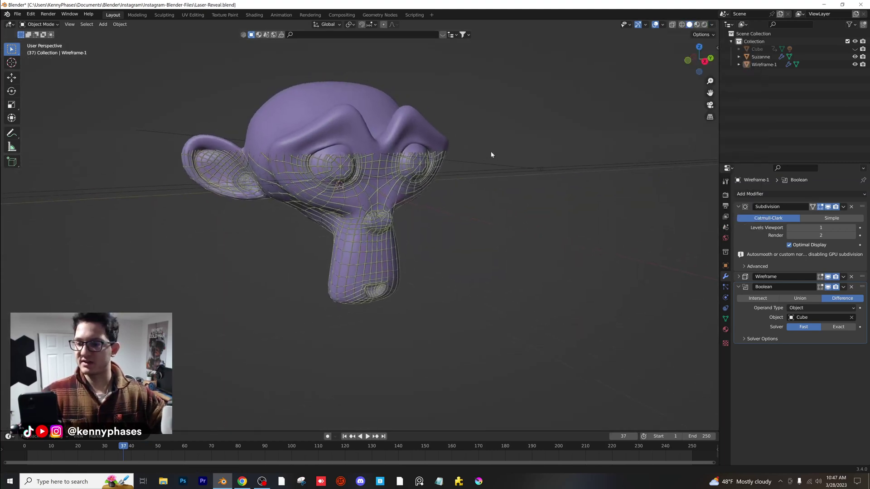
key(ctrl+s)
middle_drag(457, 132, 458, 172)
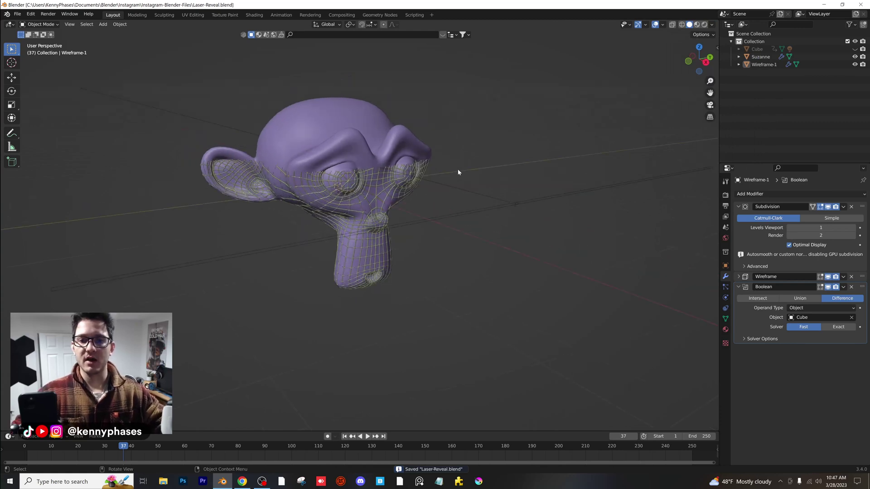
Duplicate the Wireframe-1 object in place and rename the copy Wireframe-2
click(393, 175)
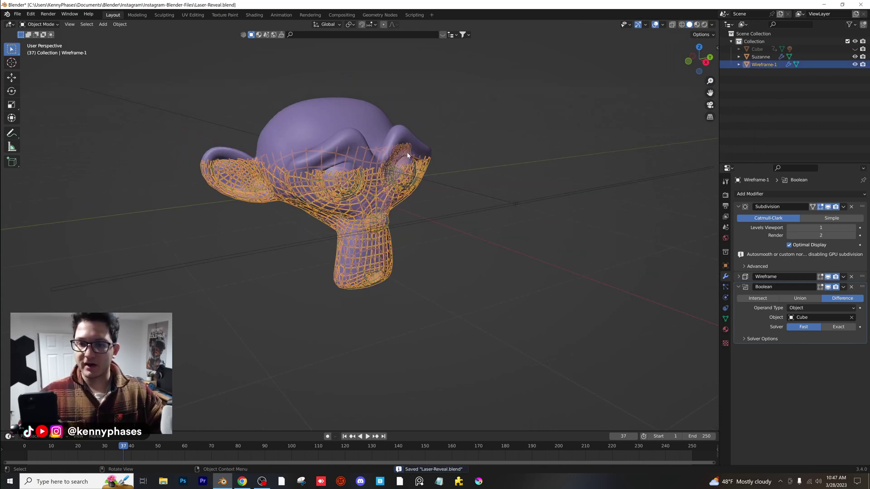
key(shift+d)
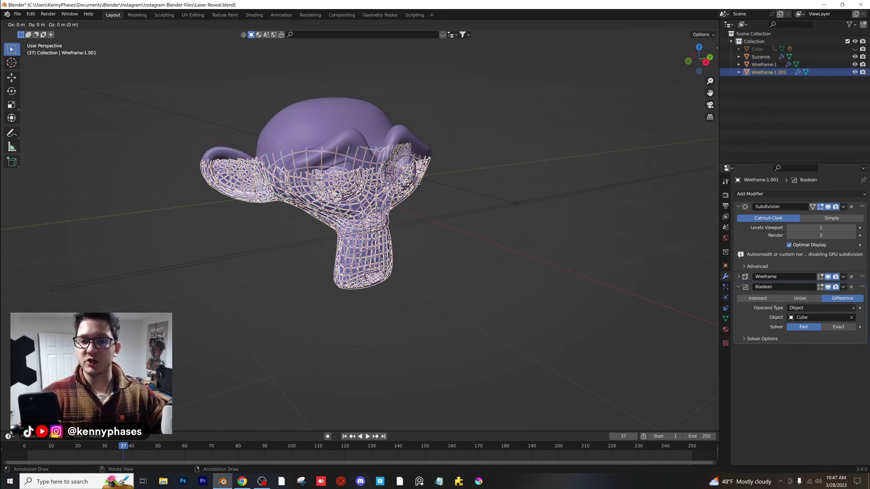
right_click(417, 186)
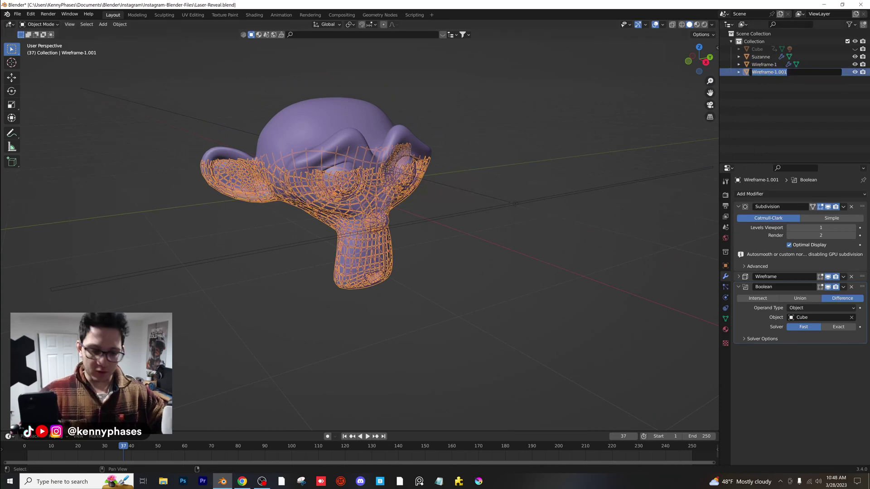
text(2)
key(Return)
Set the viewport level of Wireframe-2's Subdivision modifier to 2 and inspect the denser mesh
click(854, 228)
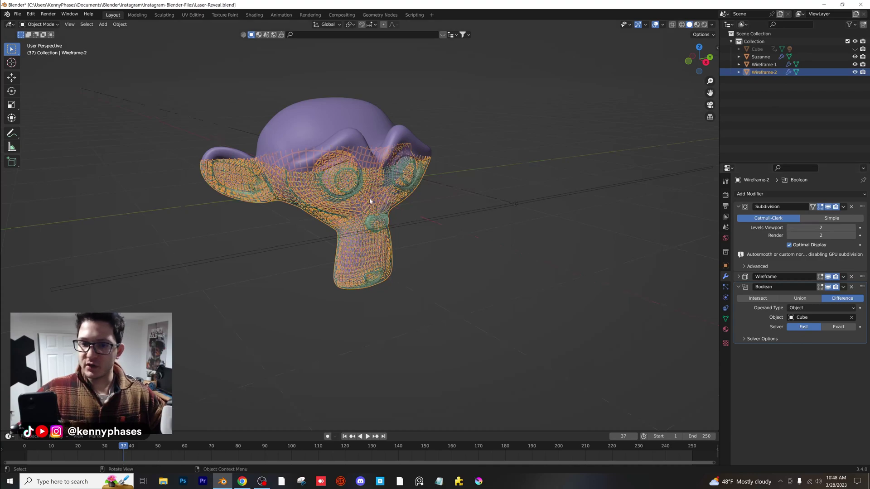
scroll(518, 125, up, 5)
click(583, 97)
shift+middle_drag(558, 91, 552, 112)
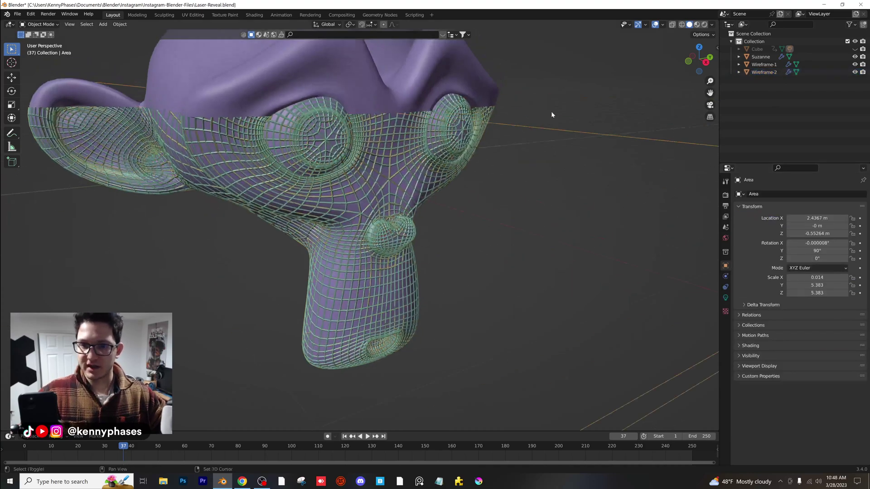
Hide Wireframe-1 in the viewport and remove the Boolean modifier from Wireframe-2
click(422, 130)
scroll(422, 130, up, 2)
shift+middle_drag(431, 126, 424, 168)
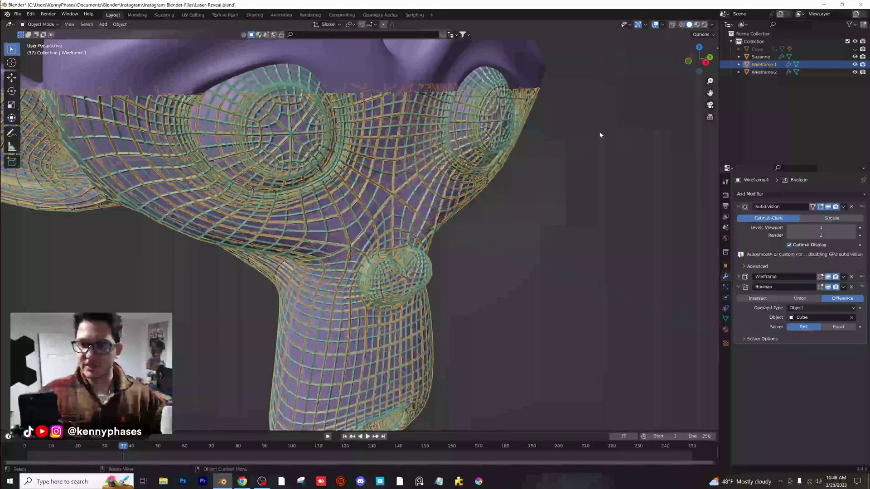
click(855, 64)
click(499, 131)
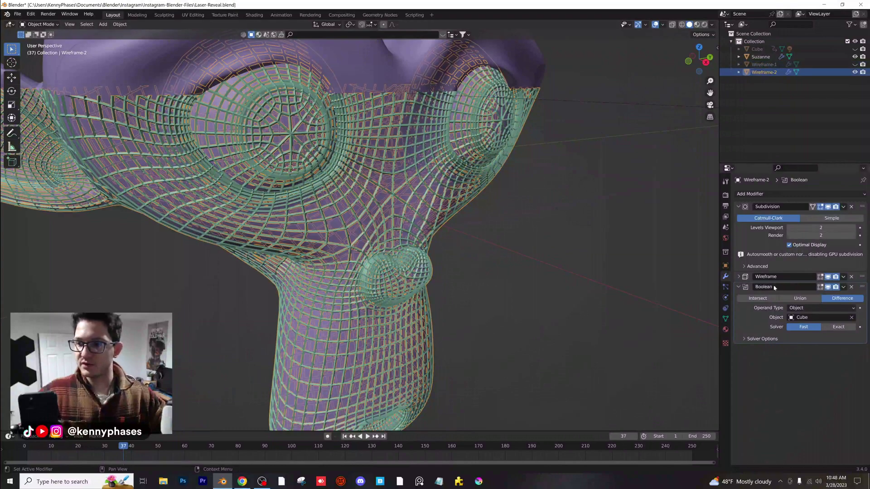
click(853, 287)
scroll(518, 235, down, 3)
click(542, 172)
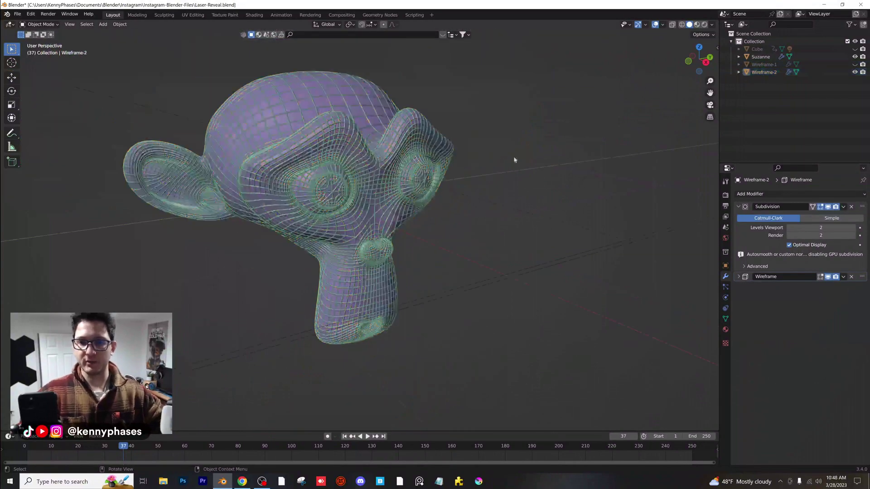
Inspect the full Wireframe-2 mesh over the monkey head and save the file
scroll(480, 130, up, 2)
shift+middle_drag(456, 131, 487, 183)
scroll(471, 171, down, 1)
click(471, 170)
click(530, 148)
click(450, 158)
click(549, 161)
click(487, 167)
key(ctrl+s)
click(536, 154)
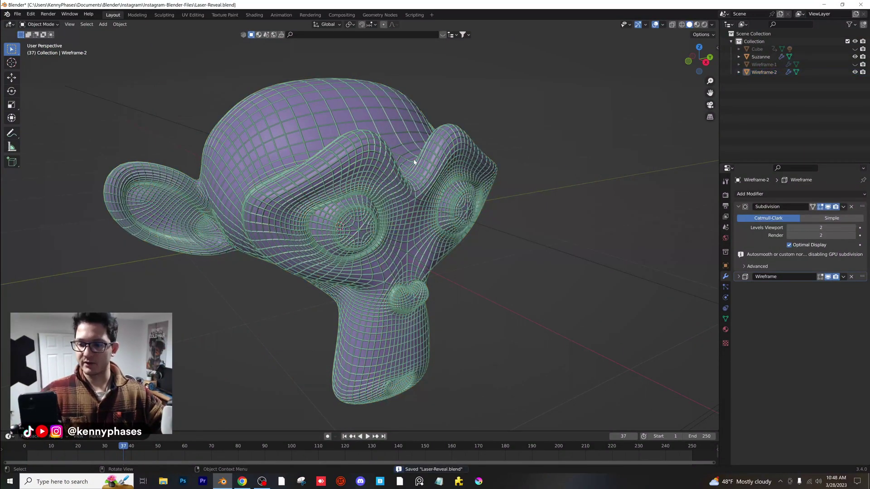
Add a cube, turn on X-ray and, from the right orthographic view, scale it up to enclose the whole monkey head
scroll(389, 155, down, 4)
middle_drag(390, 140, 381, 145)
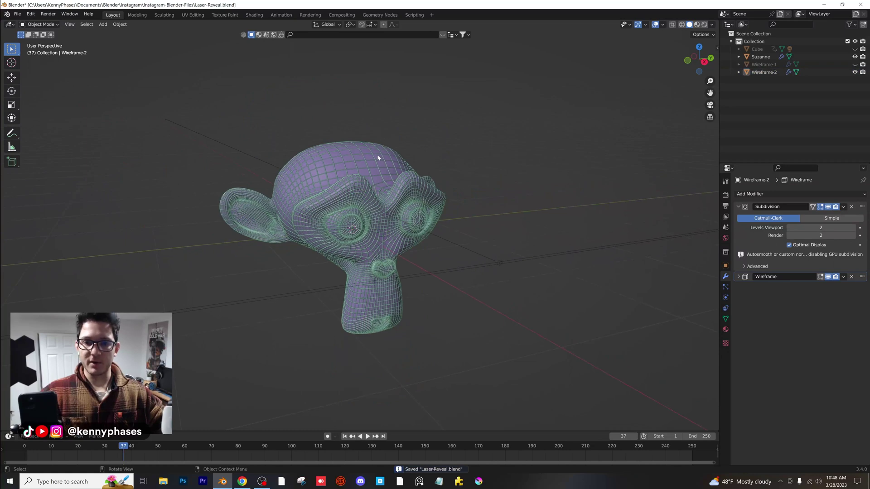
click(103, 24)
mouse_move(120, 33)
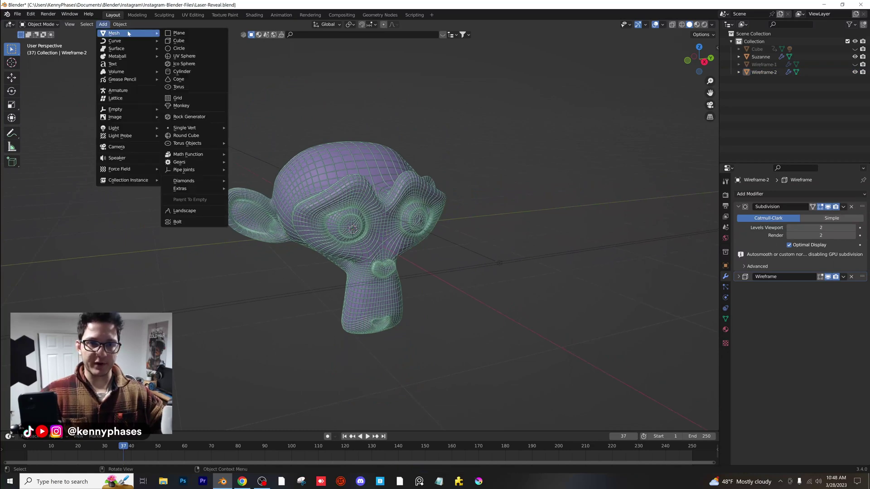
click(191, 41)
key(s)
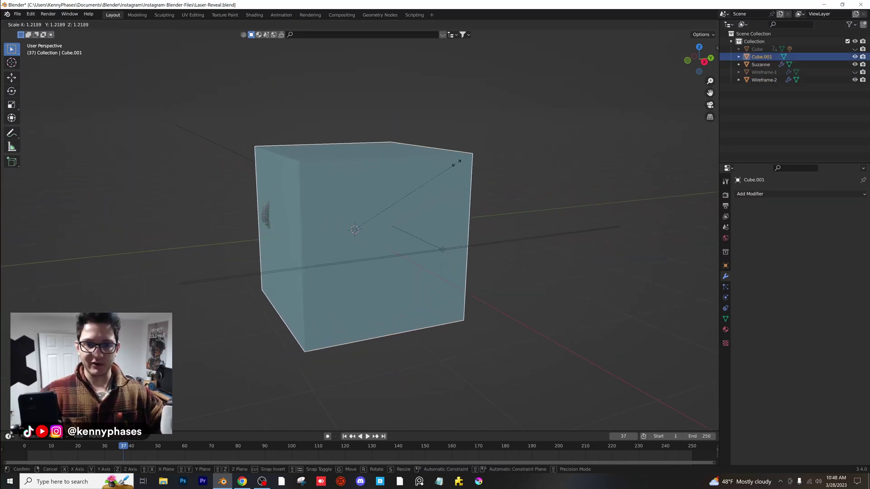
click(469, 160)
click(673, 25)
click(704, 62)
key(s)
click(497, 188)
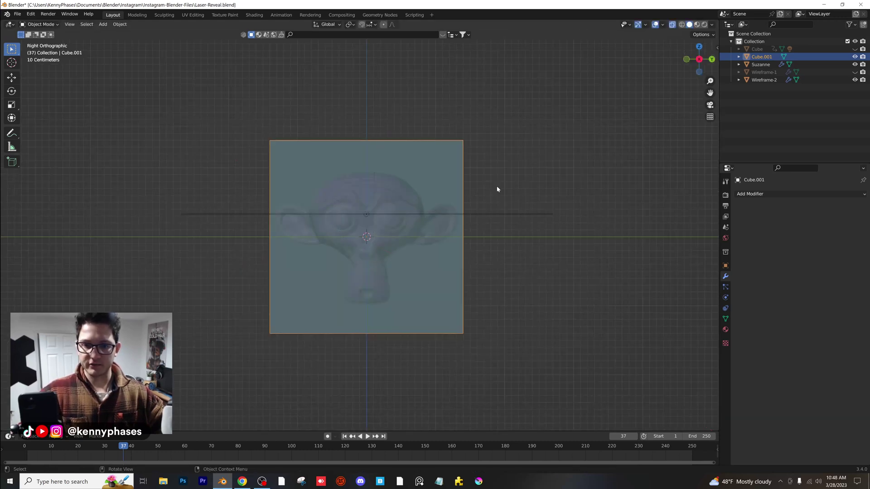
Move the new cube along the Z axis until its top edge sits just above the monkey head
key(g)
key(z)
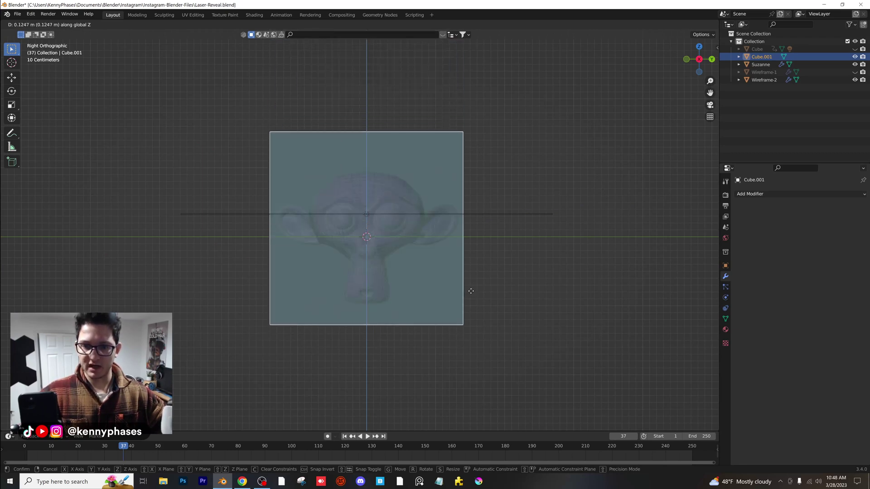
click(473, 329)
scroll(395, 176, up, 4)
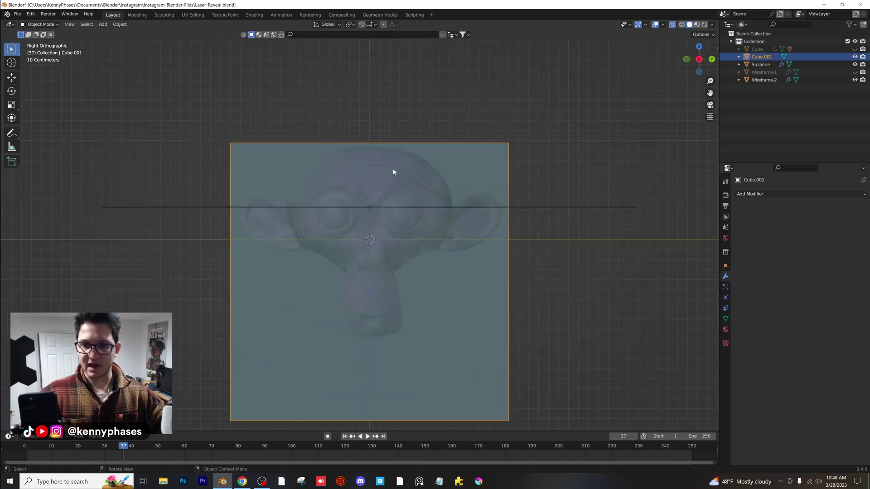
scroll(432, 170, down, 1)
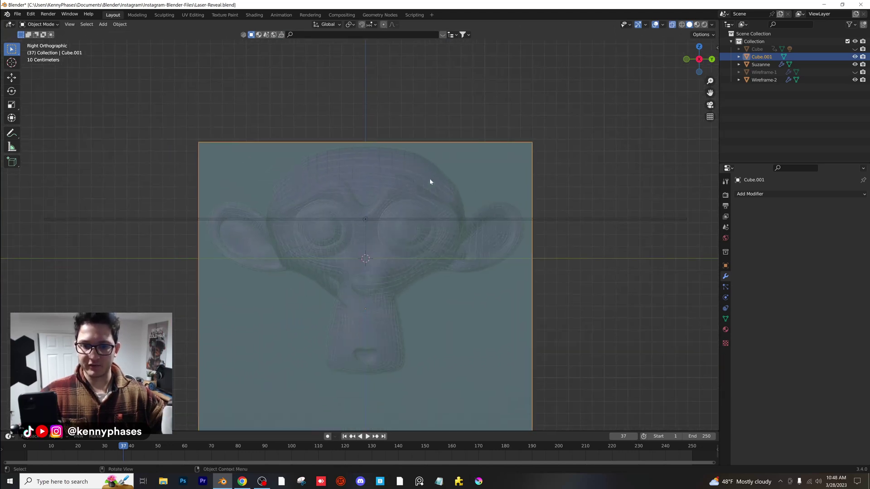
Go to frame 60 and insert a Location keyframe for the new cube
key(space)
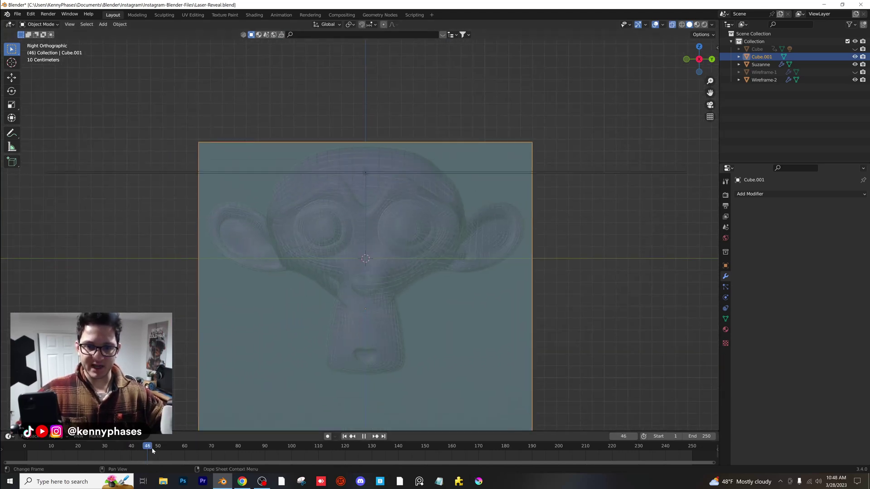
drag(166, 452, 185, 450)
key(i)
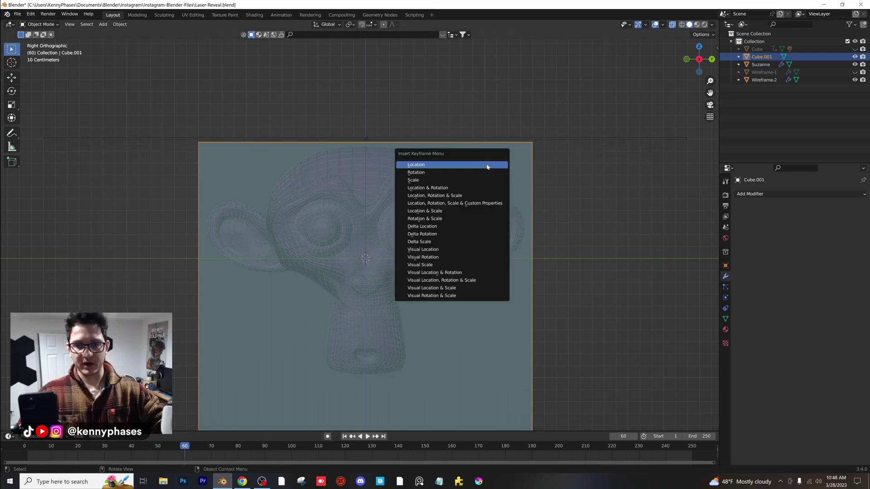
click(487, 167)
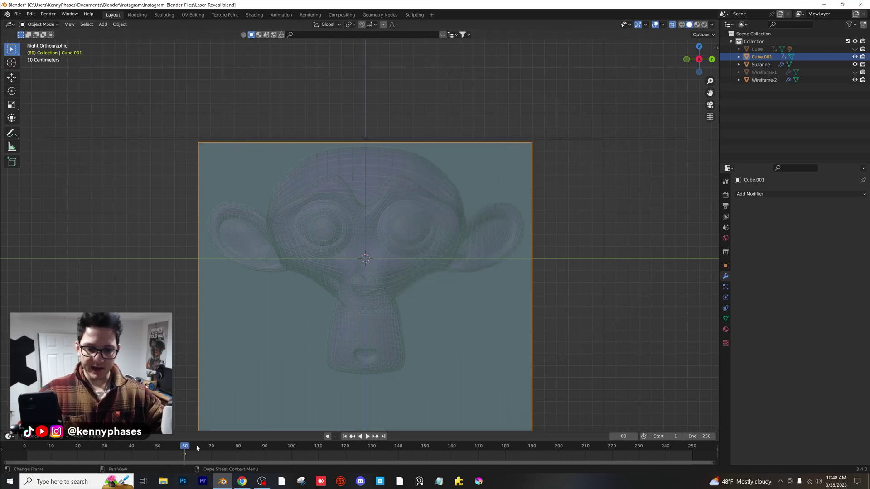
At frame 120, lower the new cube along Z until it clears the monkey's chin and insert a Location keyframe
key(space)
scroll(454, 208, down, 2)
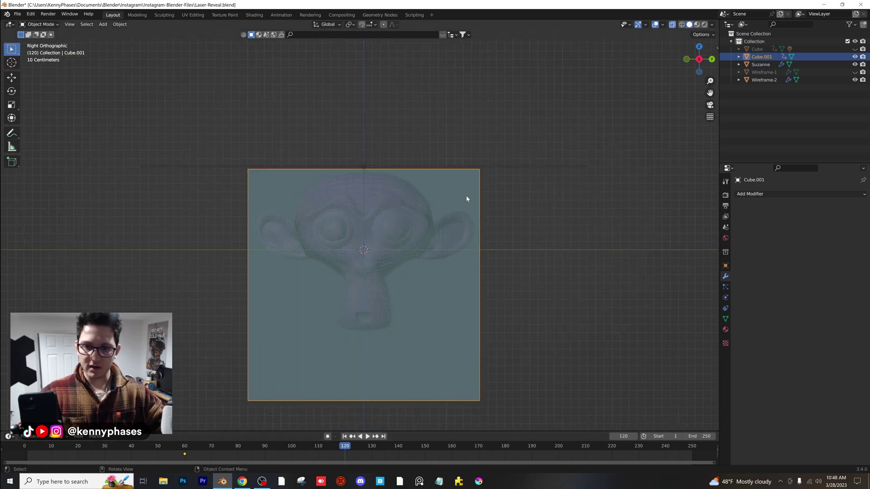
key(g)
key(z)
click(465, 334)
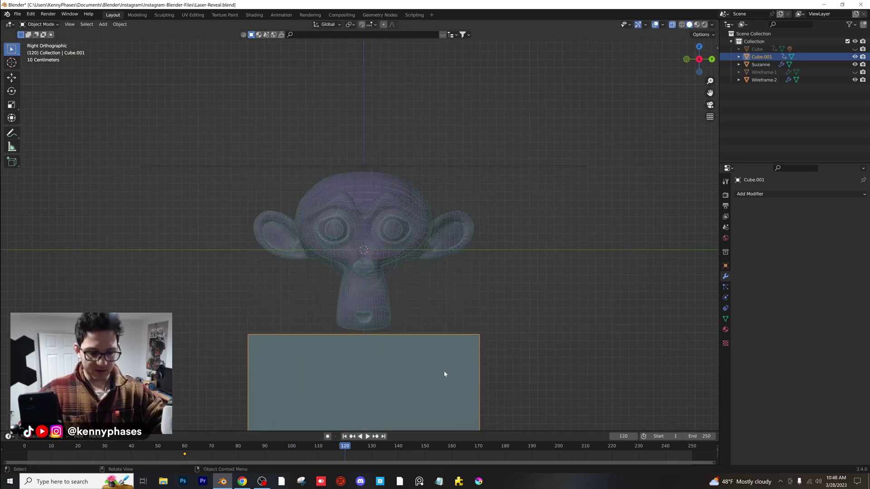
key(i)
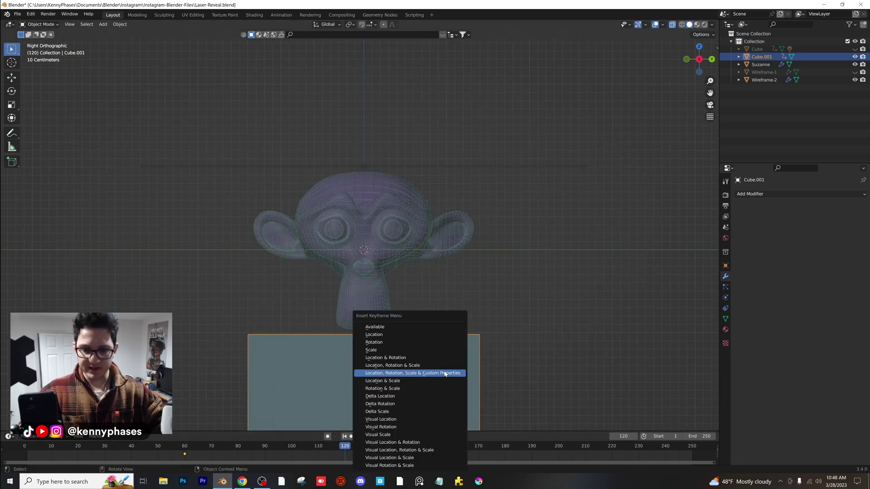
click(410, 334)
Scrub the timeline to frame 112 to check the cube's motion, hide Cube.001 and turn off X-ray
shift+middle_drag(458, 353, 445, 323)
scroll(445, 322, up, 1)
drag(227, 446, 323, 448)
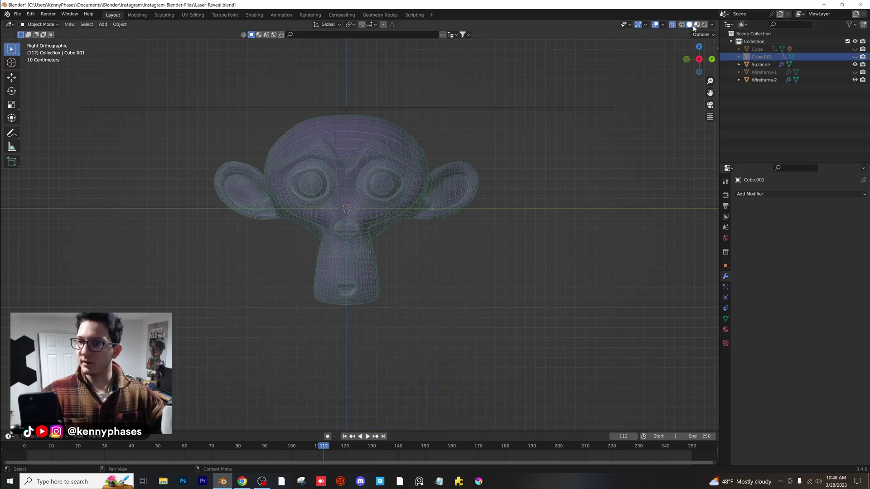
click(672, 24)
Add a Boolean Difference modifier to Wireframe-2 with Cube.001 as its object and save the file
middle_drag(341, 134, 396, 159)
scroll(403, 149, up, 3)
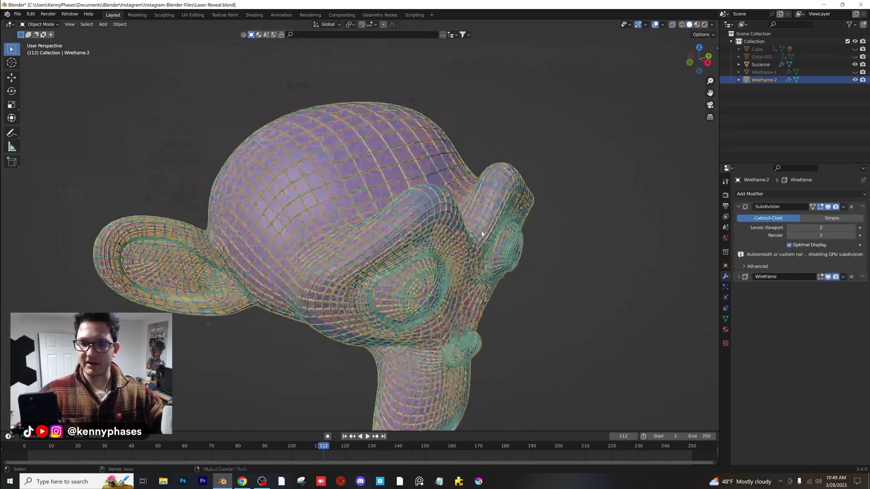
click(739, 206)
click(750, 194)
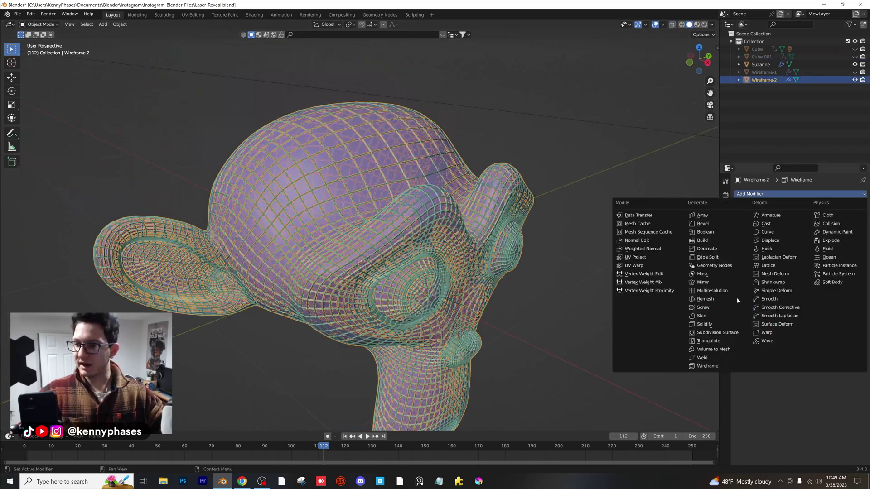
click(705, 232)
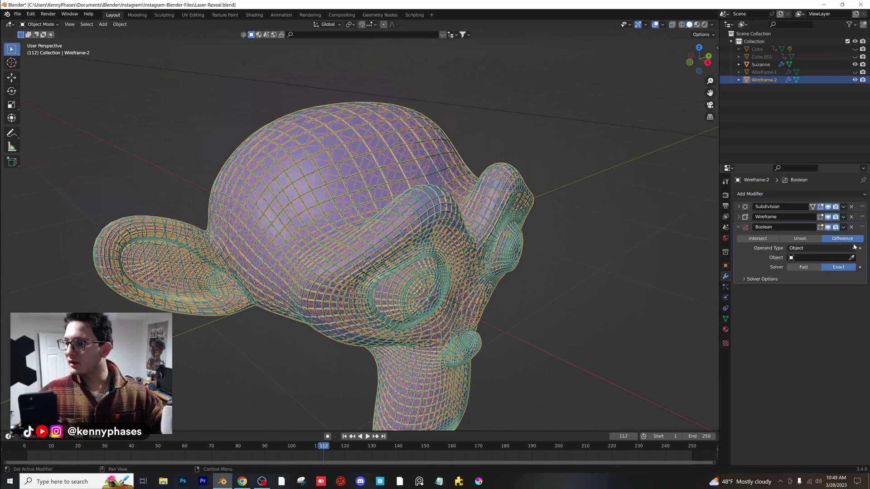
click(763, 54)
key(ctrl+s)
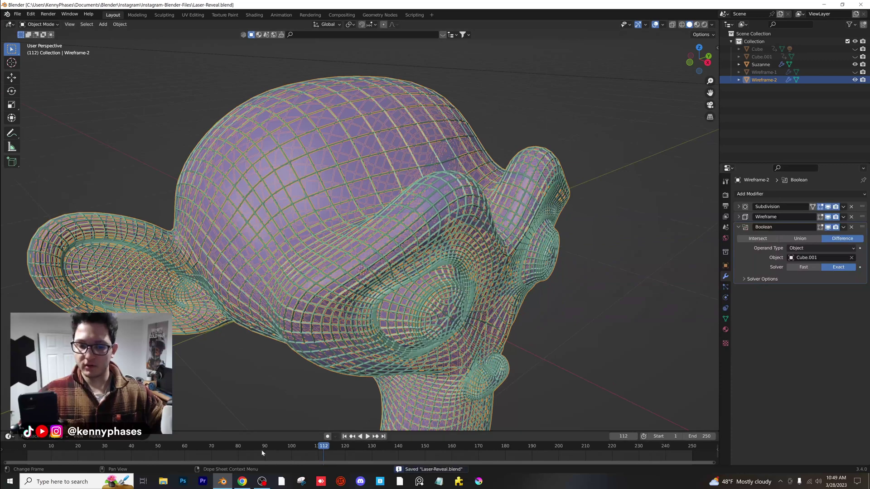
Set Wireframe-2's Boolean solver to Fast and play the animation from frame 82 to check the downward reveal
click(244, 447)
middle_drag(453, 272, 479, 282)
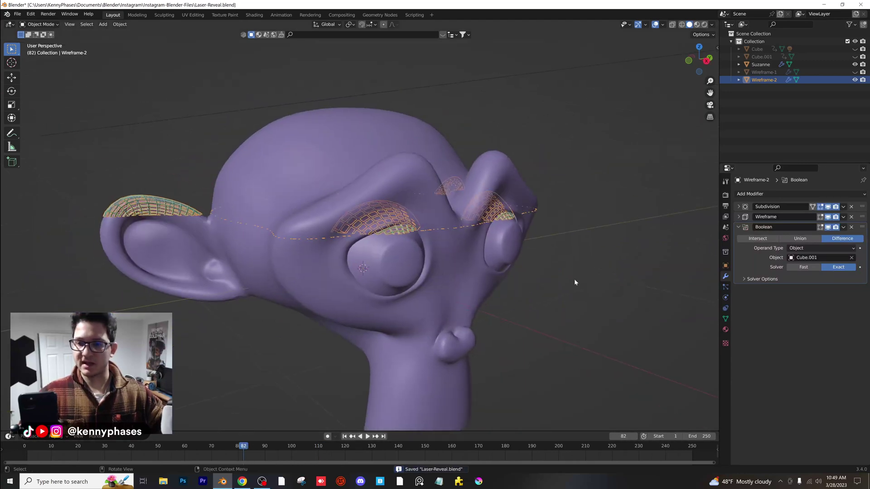
scroll(511, 284, down, 2)
key(space)
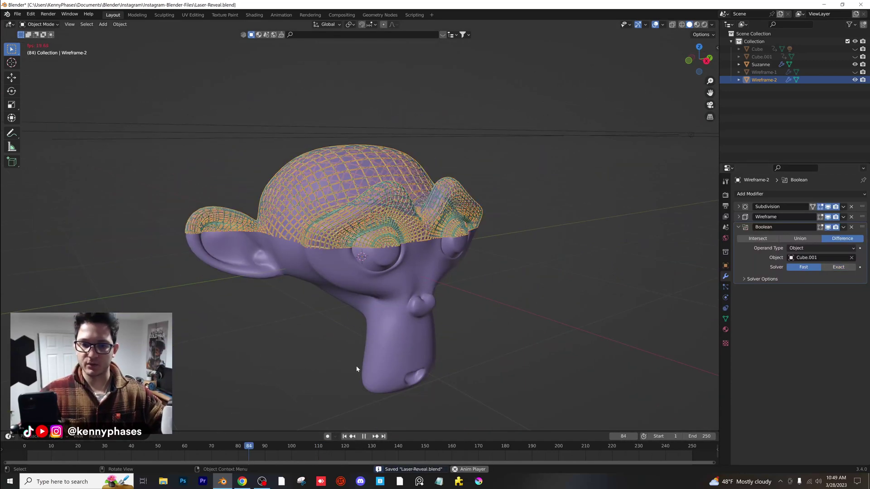
key(space)
key(space)
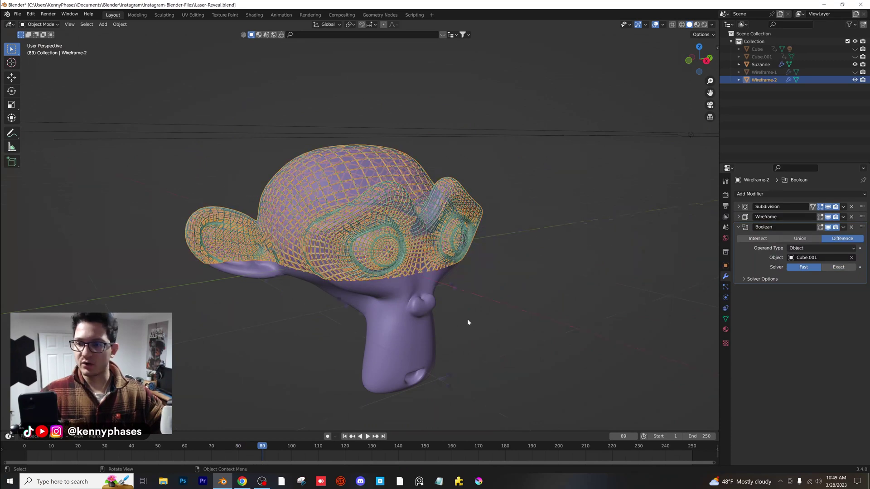
middle_drag(455, 323, 601, 235)
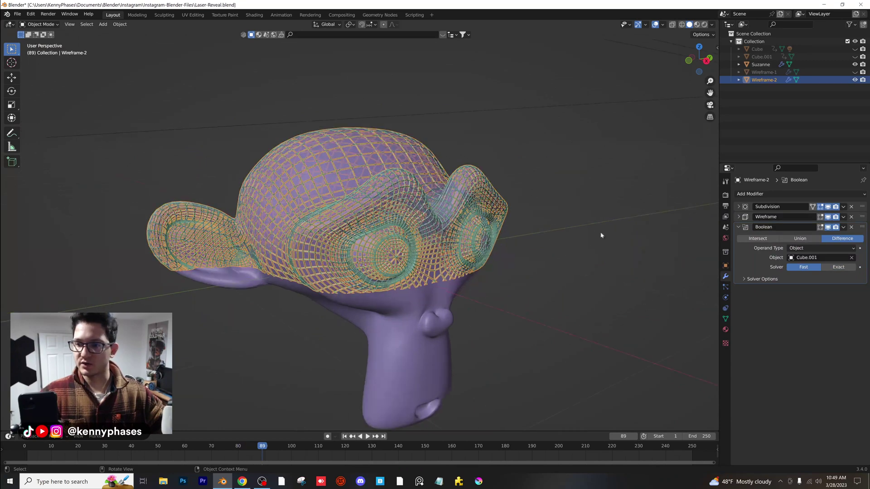
Move the Boolean modifier above Subdivision in Wireframe-2's stack and set its solver to Exact
click(739, 207)
click(739, 207)
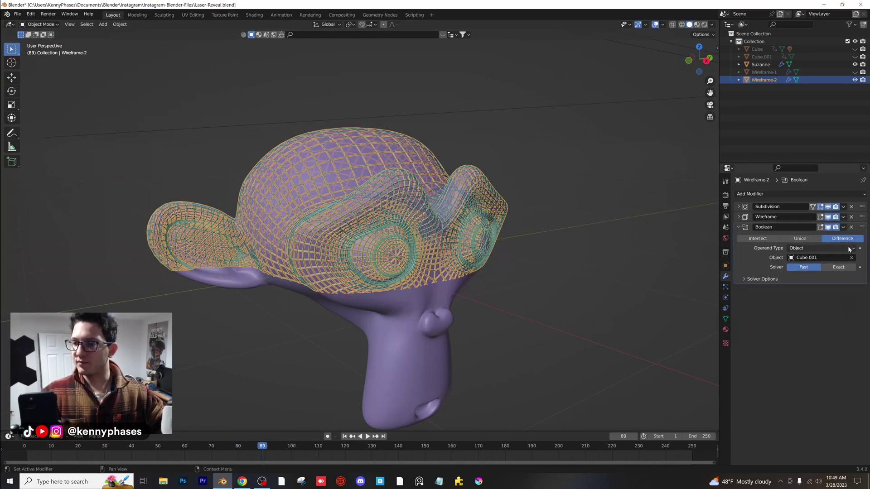
drag(863, 228, 862, 207)
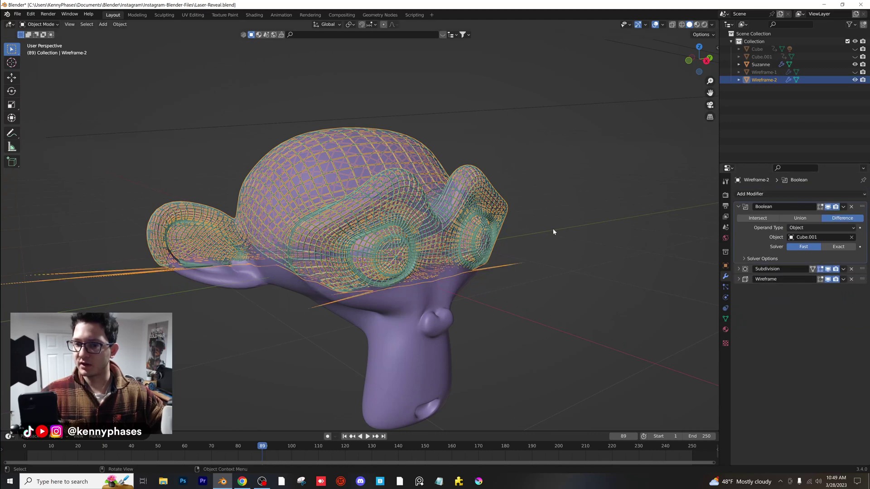
scroll(548, 236, up, 3)
scroll(542, 235, down, 3)
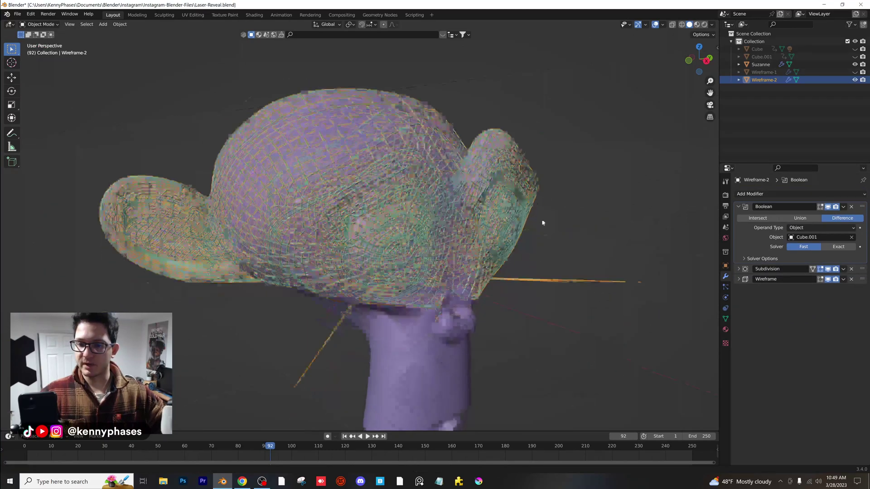
click(837, 247)
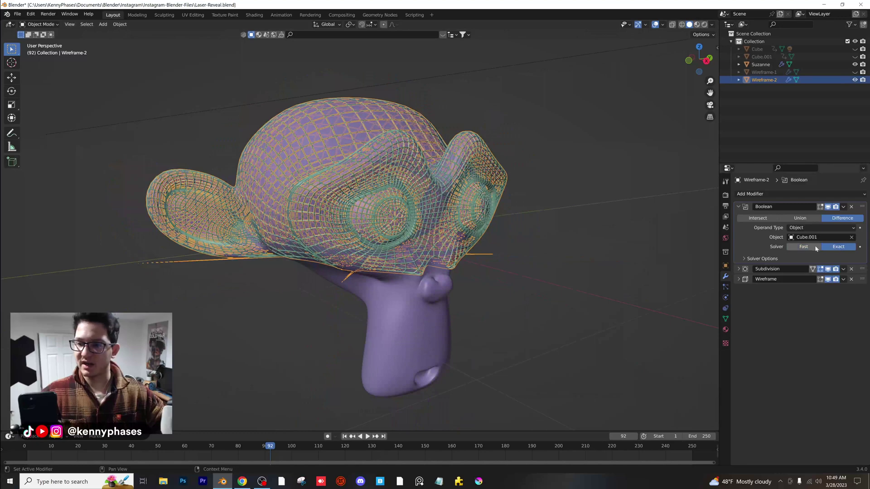
Move Wireframe-2's Boolean modifier between Subdivision and Wireframe, and check the cut by playing the animation and scrubbing to frame 88
mouse_move(845, 207)
mouse_down()
mouse_move(846, 271)
mouse_move(844, 216)
mouse_up()
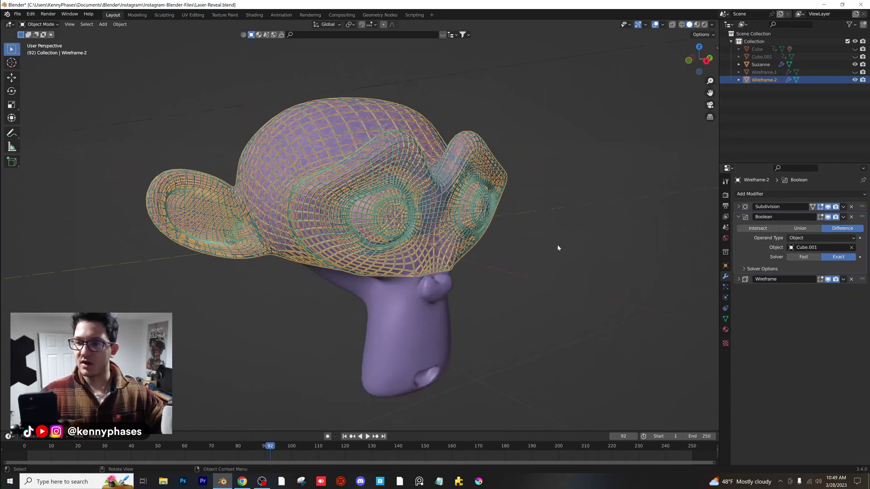
key(space)
key(space)
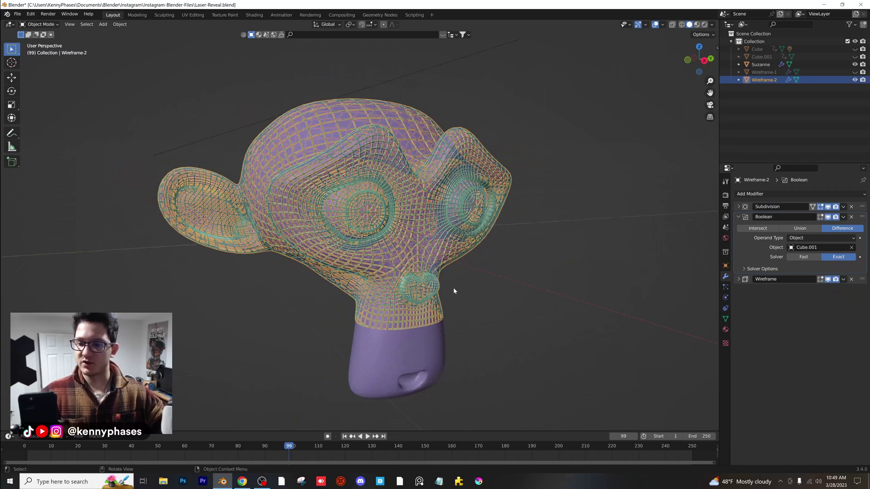
shift+middle_drag(456, 268, 453, 253)
drag(208, 446, 259, 446)
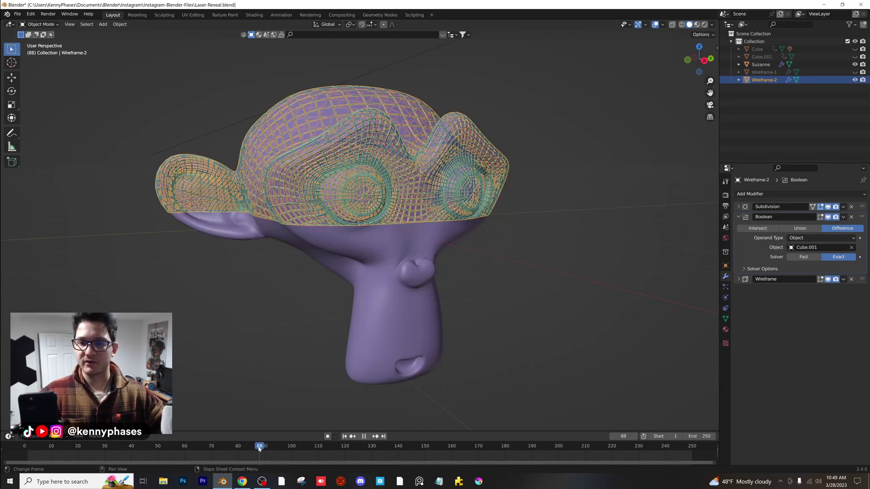
Unhide Wireframe-1 and play the animation from frame 88 to compare the two wireframes in solid shading
click(854, 72)
scroll(515, 177, up, 2)
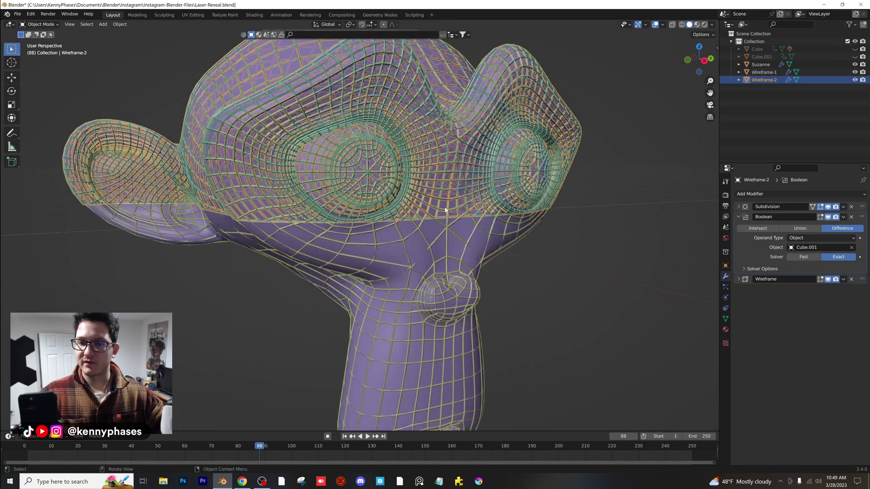
click(556, 254)
scroll(557, 253, down, 4)
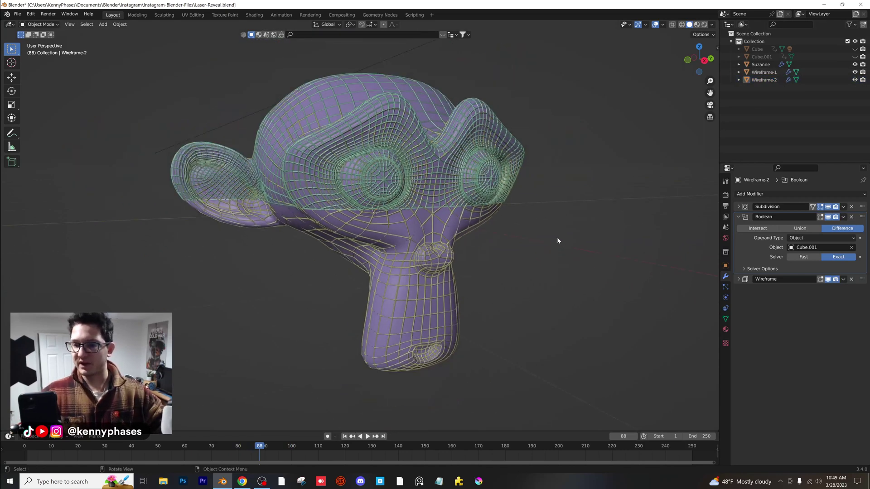
key(space)
key(space)
Switch the viewport to rendered shading and play the animation to frame 98 to check the glowing reveal
key(z)
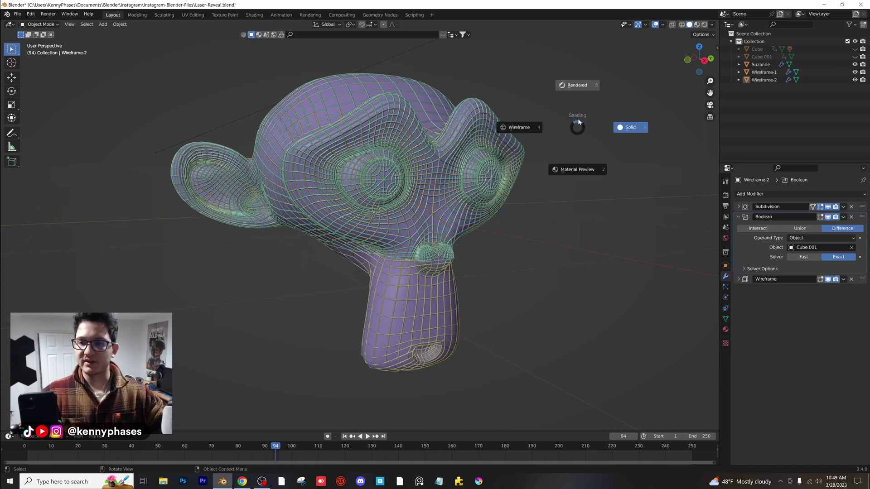
click(578, 101)
key(space)
key(space)
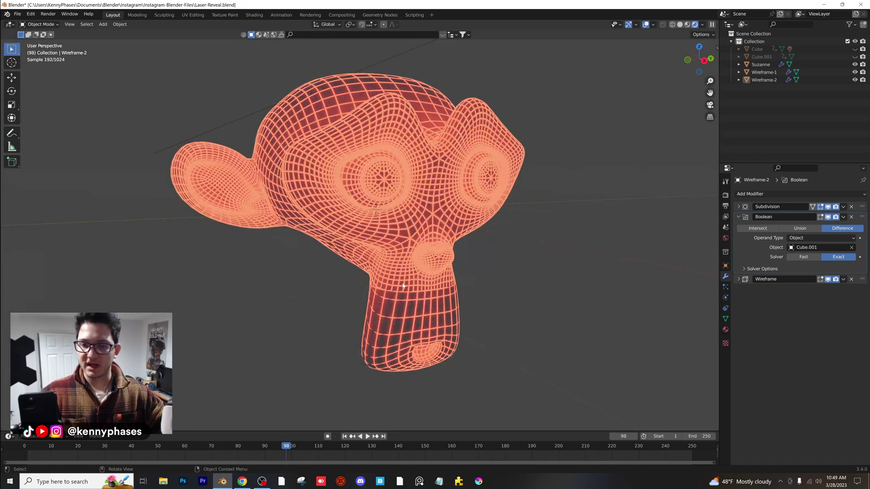
Reduce the thickness in Wireframe-1's Wireframe modifier to thin its lines
click(419, 286)
click(410, 304)
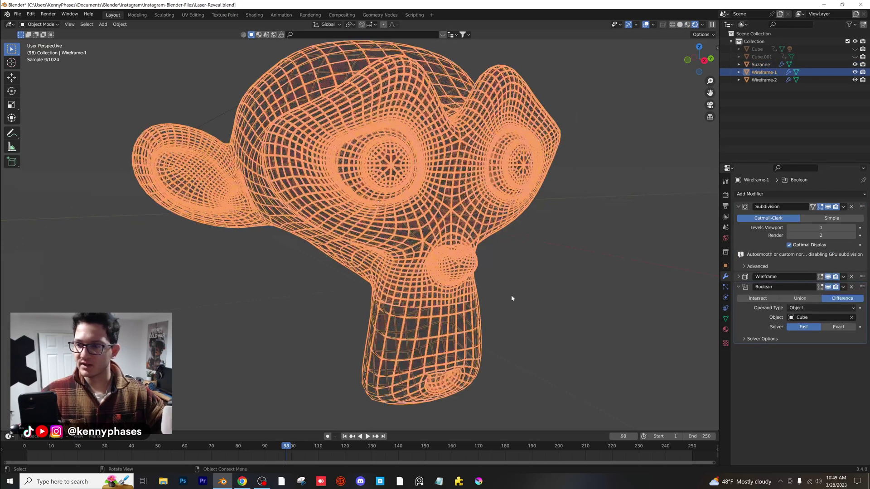
drag(805, 287, 788, 288)
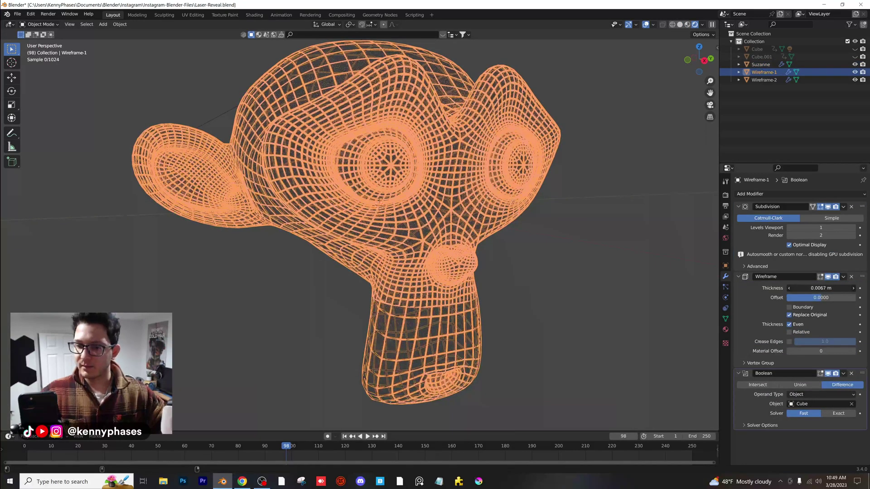
Set Wireframe-2's Wireframe modifier thickness to 0.0042 m and save the file
click(450, 264)
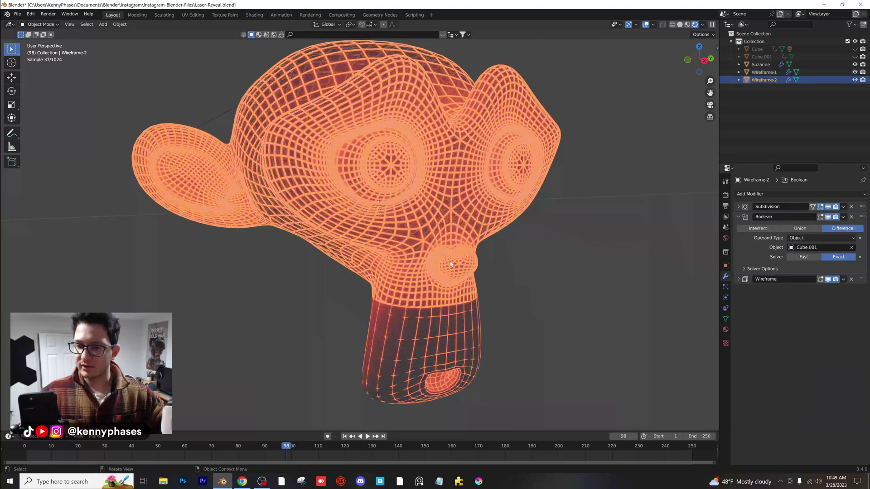
click(740, 280)
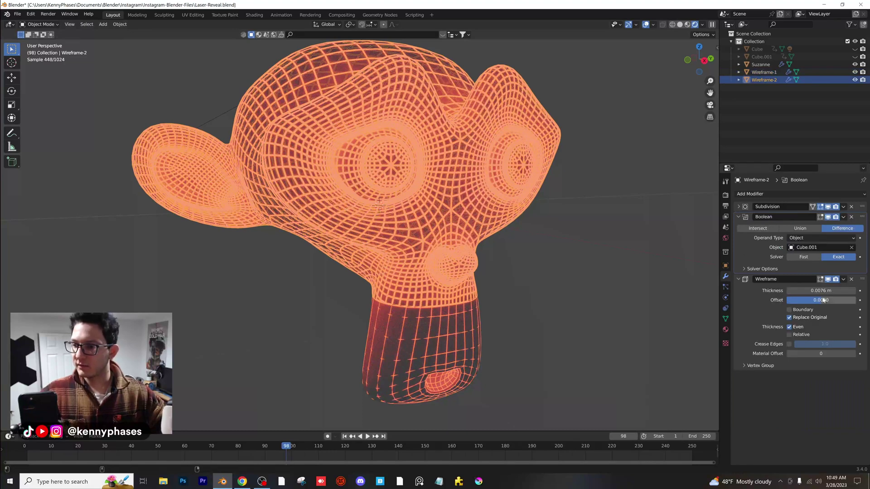
drag(821, 291, 811, 291)
click(599, 255)
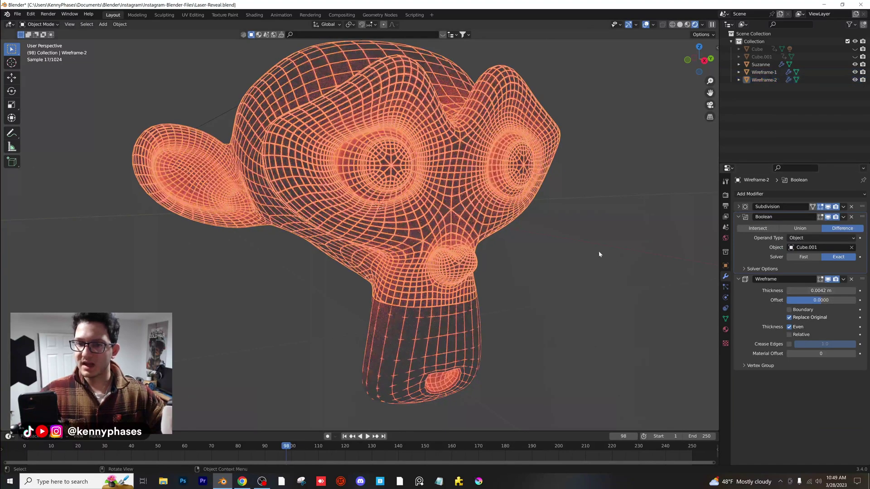
middle_drag(535, 243, 322, 310)
key(ctrl+s)
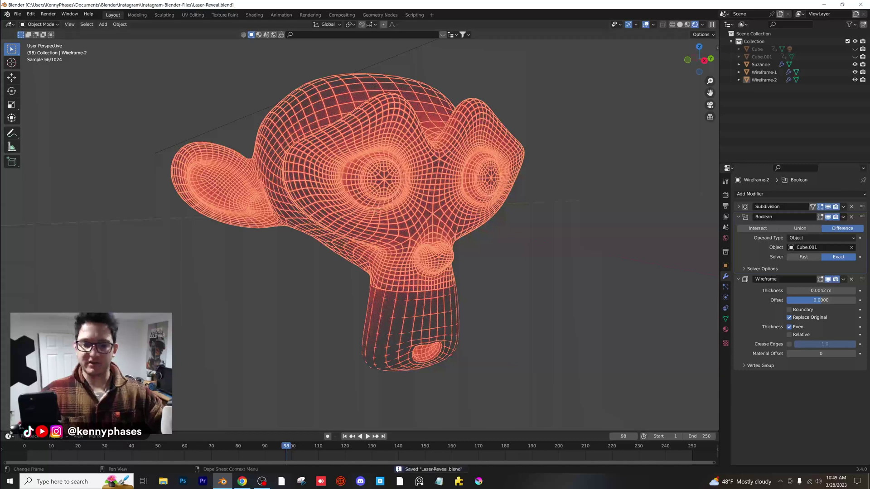
Play the rendered animation from about frame 87 and advance to frame 104 to examine the transition between wireframes
click(245, 452)
key(space)
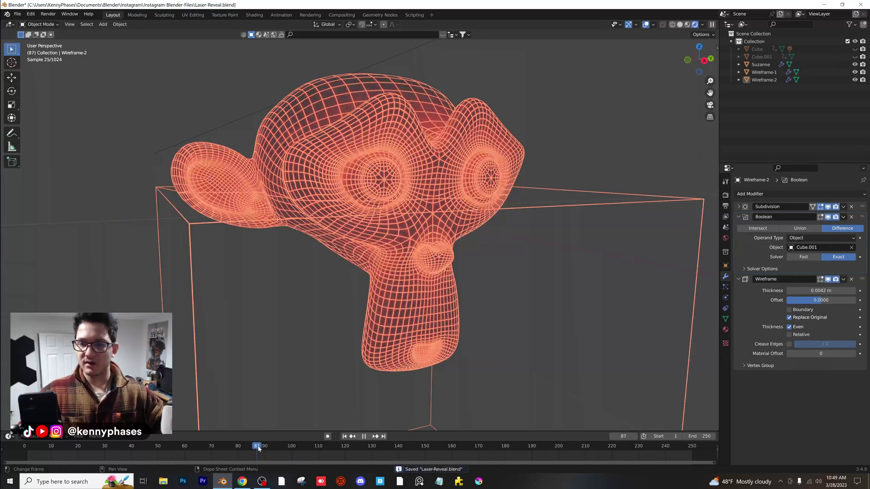
key(space)
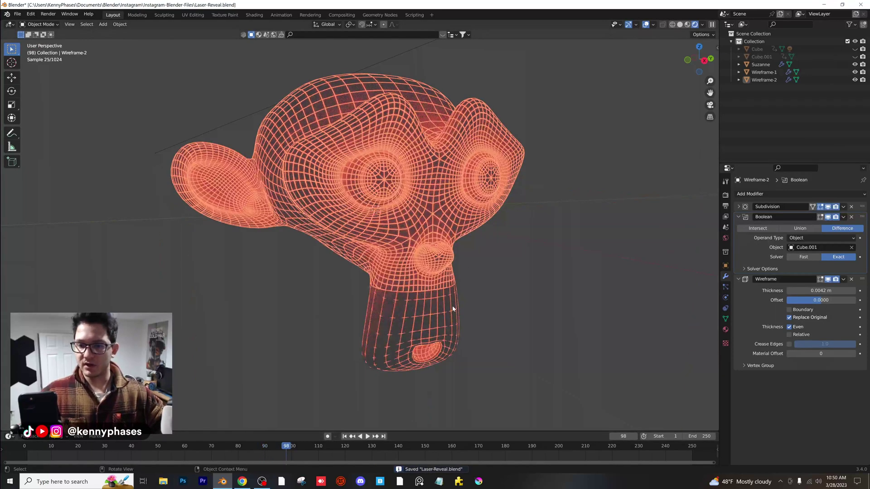
shift+middle_drag(488, 271, 505, 274)
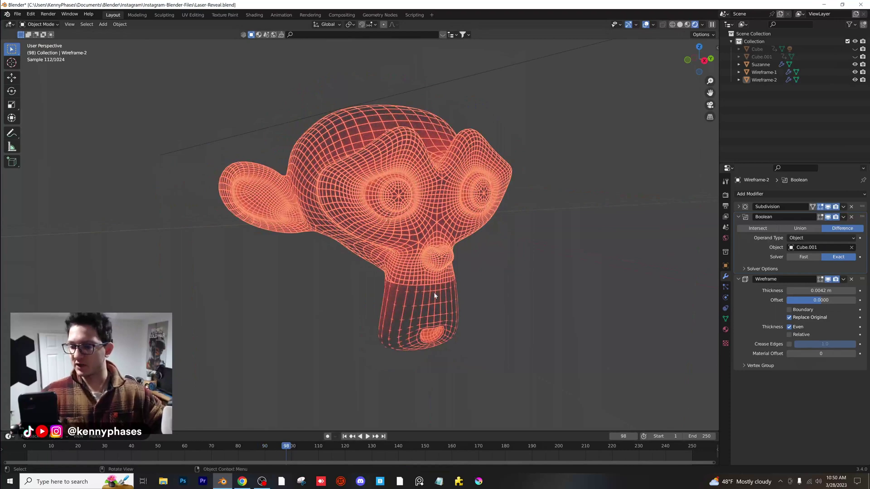
key(Right)
key(Right)
key(Right)
key(Right)
key(Right)
key(Right)
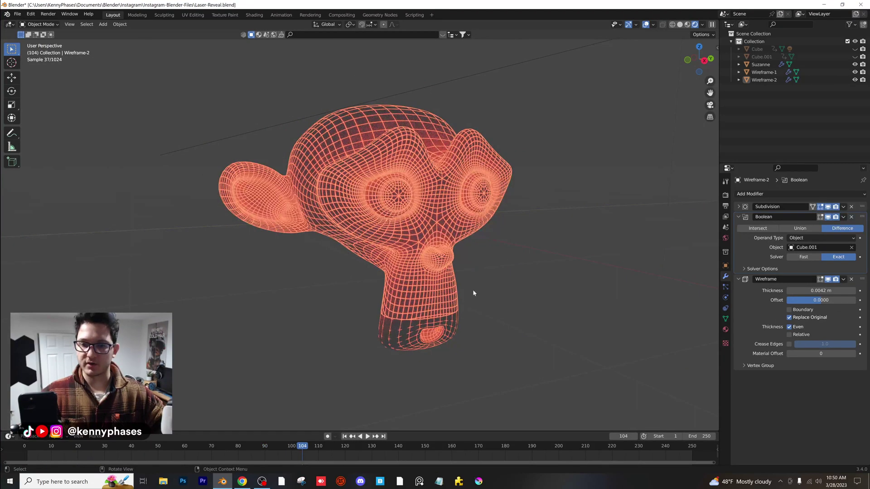
scroll(458, 307, down, 2)
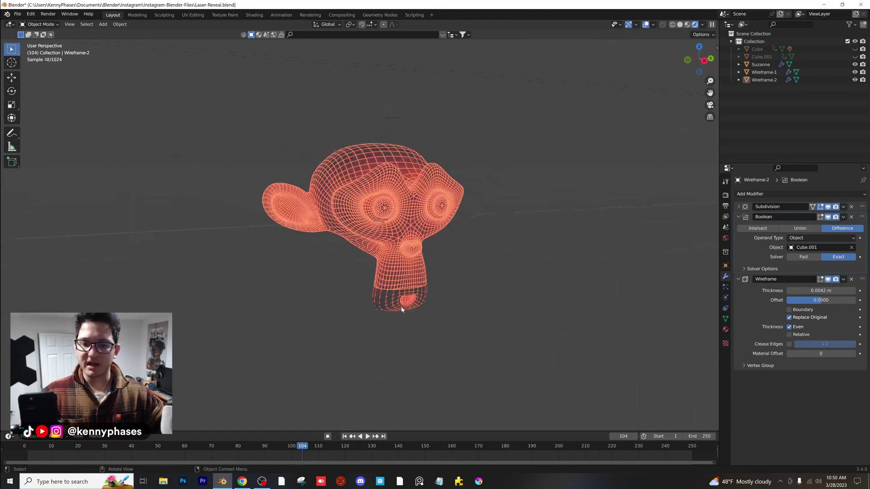
scroll(402, 309, up, 1)
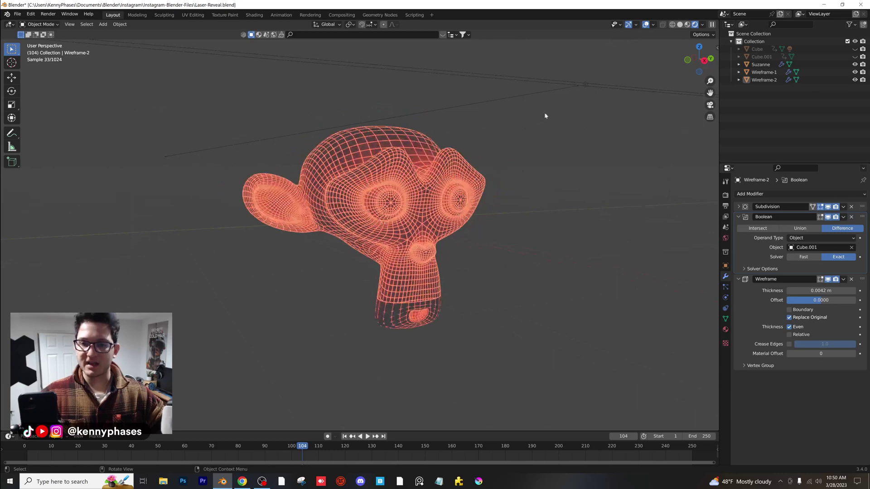
In solid shading and right orthographic view, duplicate the red area light and place the copy about 0.22 m higher
click(583, 83)
click(680, 24)
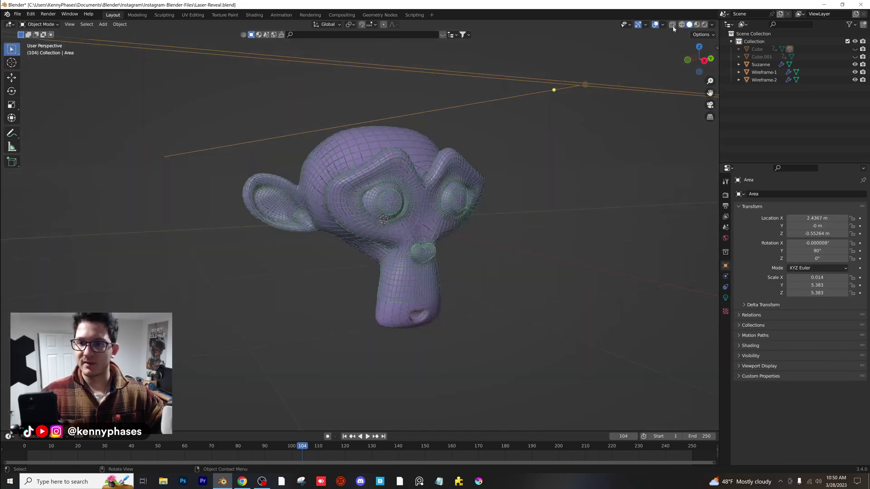
click(703, 61)
scroll(385, 175, up, 1)
key(shift+d)
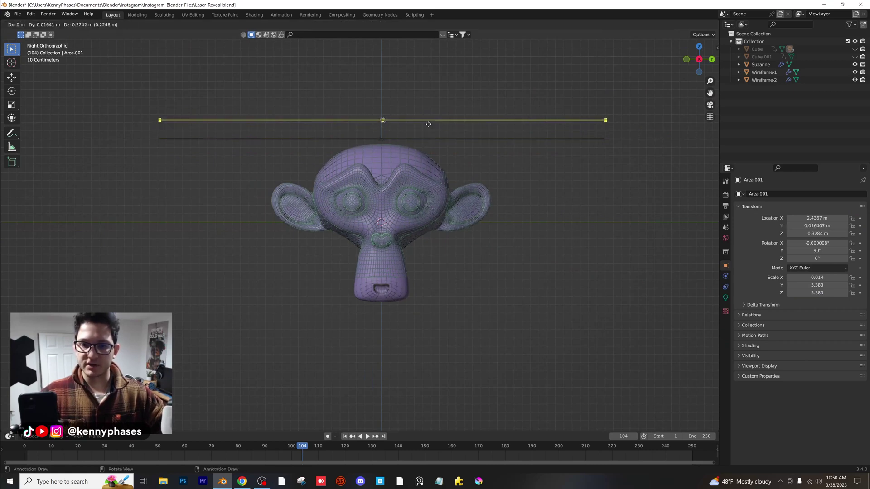
click(428, 124)
Clear the duplicated area light's parent while keeping its transformation
right_click(428, 121)
mouse_move(423, 212)
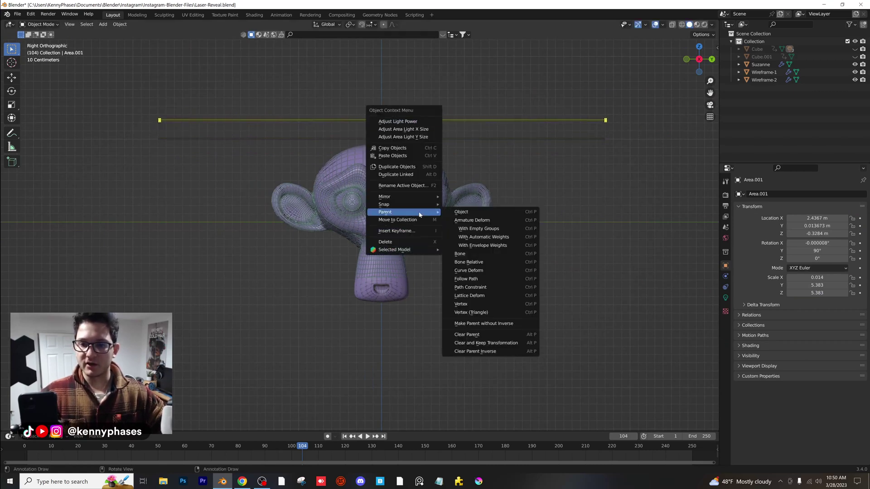
click(497, 343)
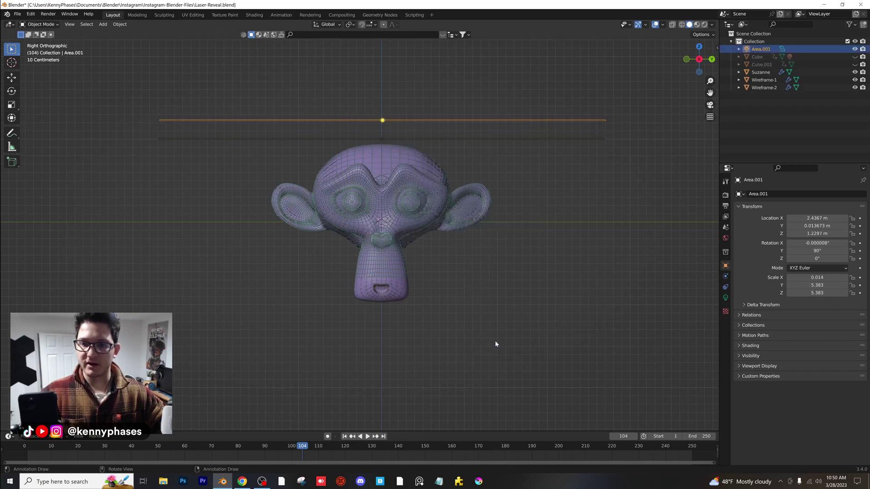
Unhide Cube.001, go to frame 49 and lower Area.001 about 0.257 m along Z onto the cube's top edge
click(855, 65)
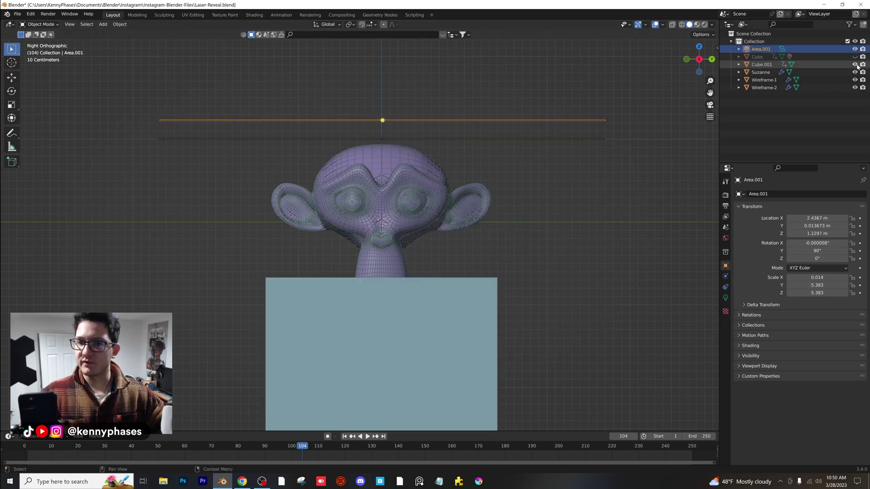
click(156, 448)
click(473, 112)
click(390, 122)
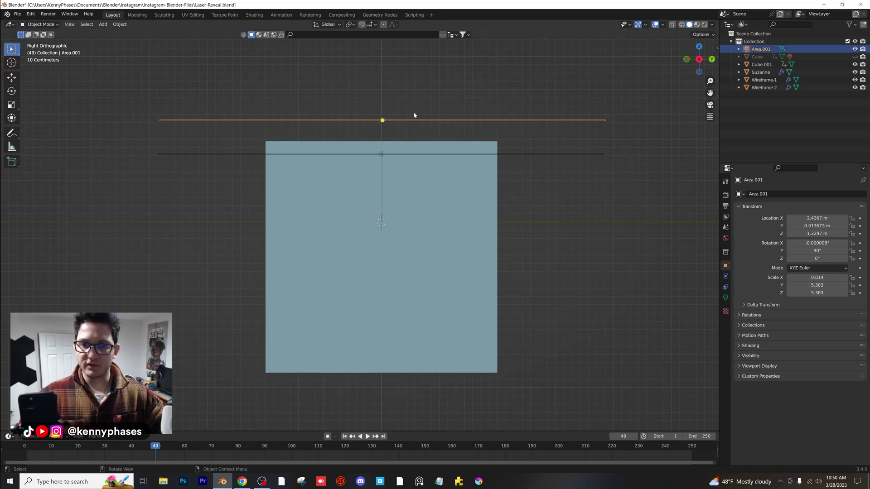
key(g)
key(z)
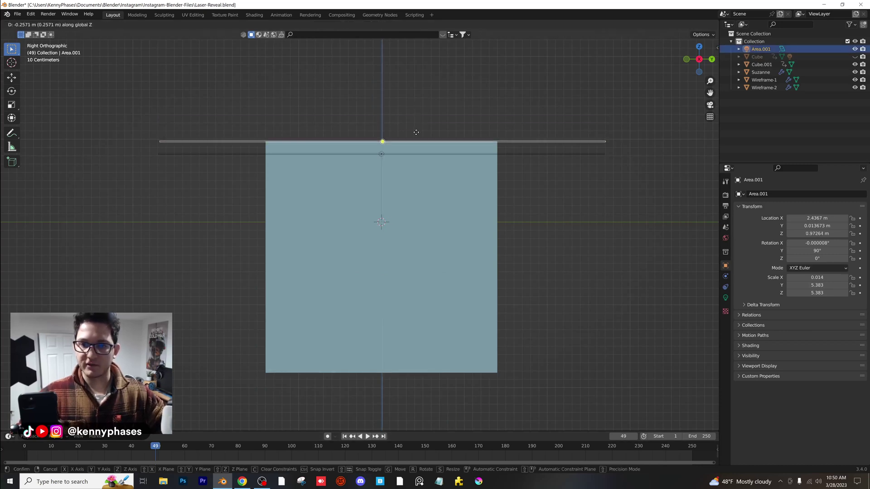
click(416, 132)
scroll(416, 132, up, 4)
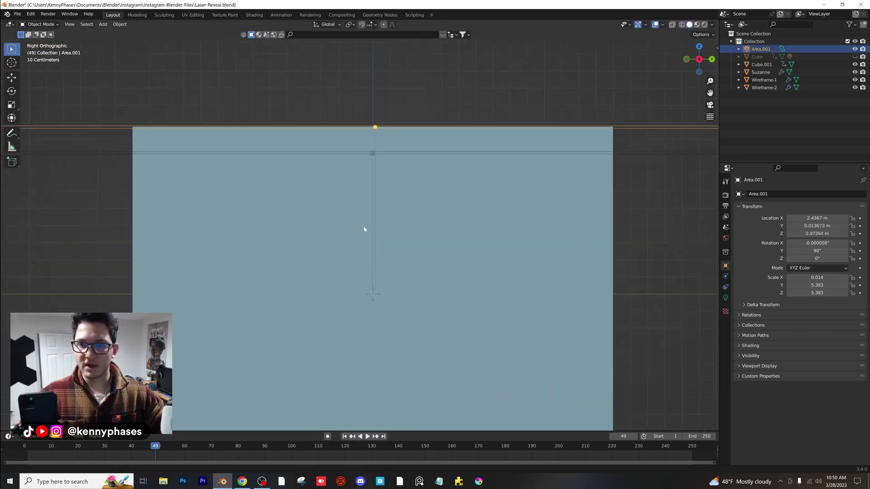
Parent Area.001 to Cube.001 as Object and hide Cube.001
shift+click(511, 157)
key(ctrl+p)
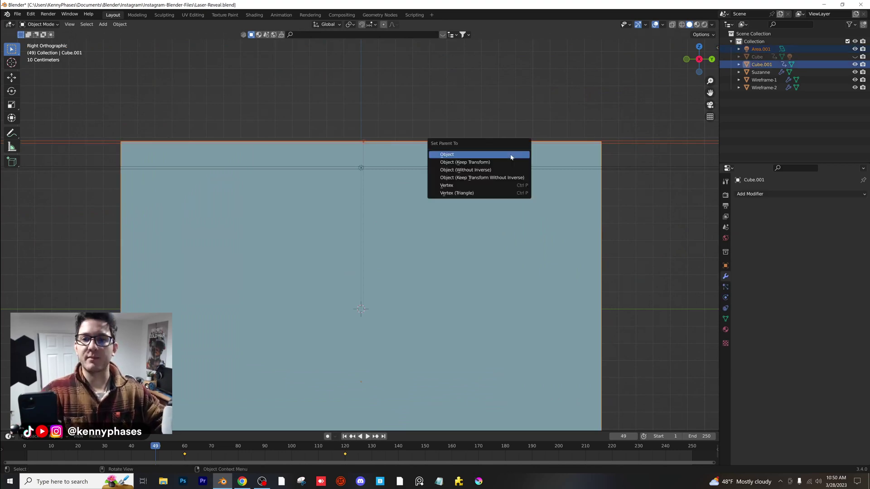
click(511, 156)
click(499, 112)
click(531, 162)
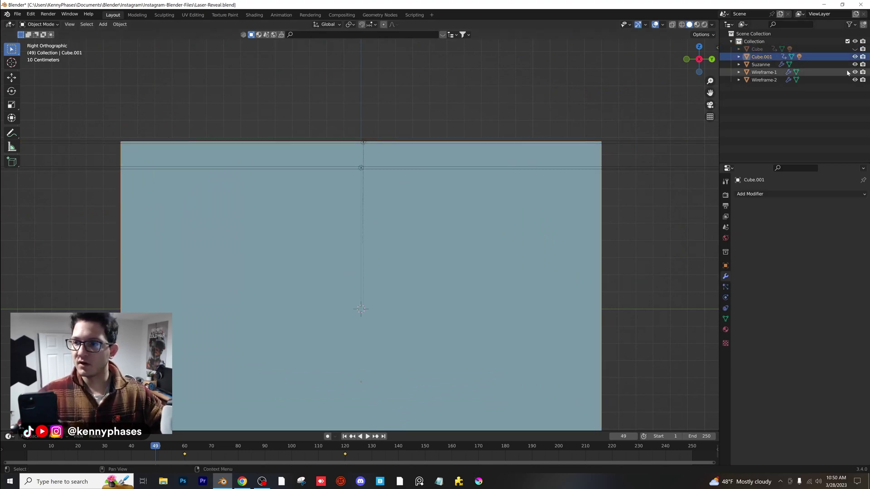
click(855, 57)
Play the animation in rendered shading to frame 94 to check the second laser moving down the monkey head
scroll(486, 120, down, 1)
key(space)
key(space)
key(space)
key(z)
click(547, 123)
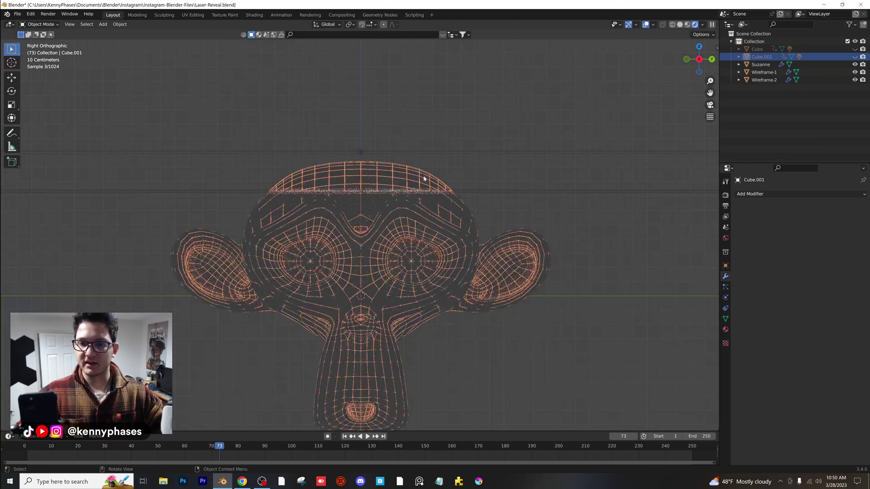
scroll(460, 226, down, 2)
middle_drag(517, 228, 440, 233)
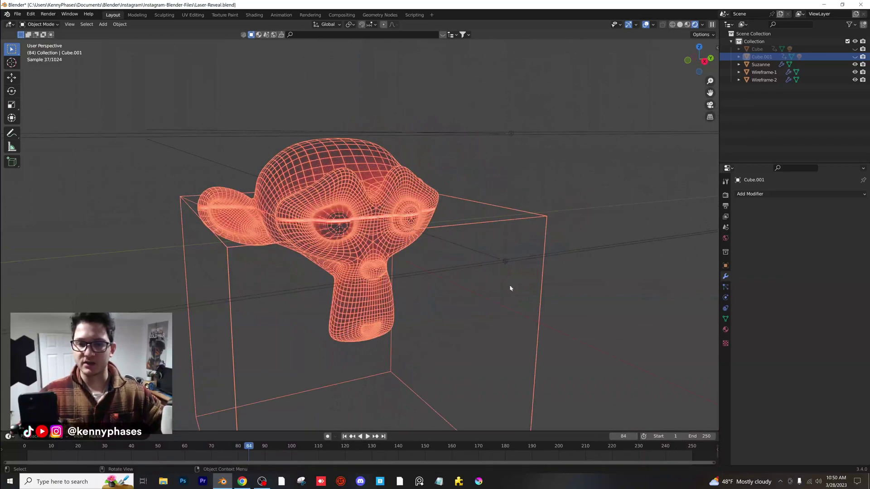
shift+middle_drag(470, 256, 465, 233)
scroll(467, 242, down, 1)
key(space)
key(space)
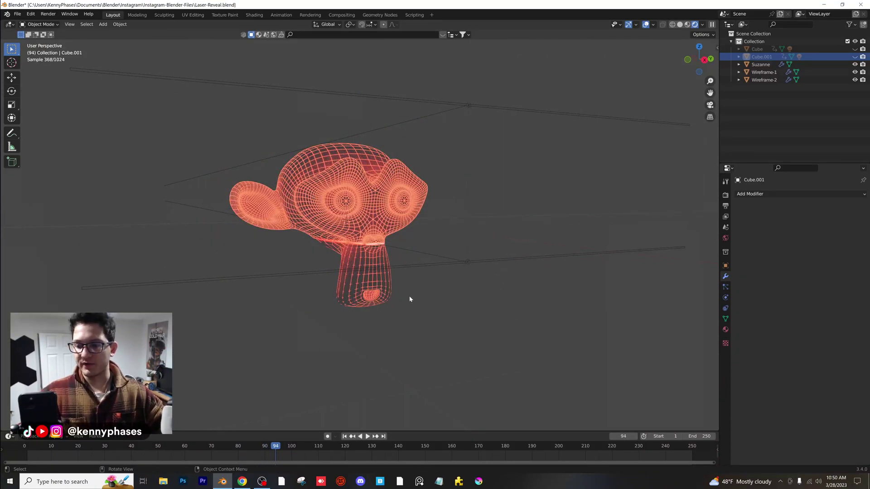
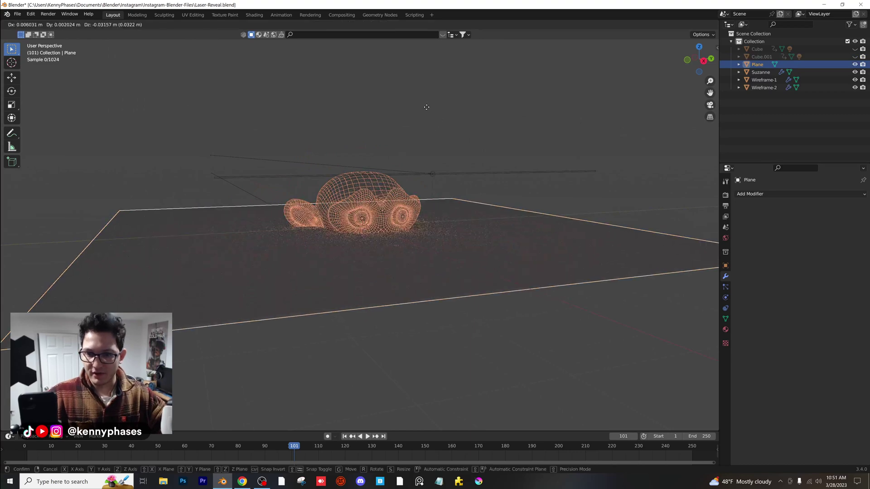
Lower the plane along Z to the base of the monkey head as a floor and return to solid shading
key(g)
key(z)
click(436, 163)
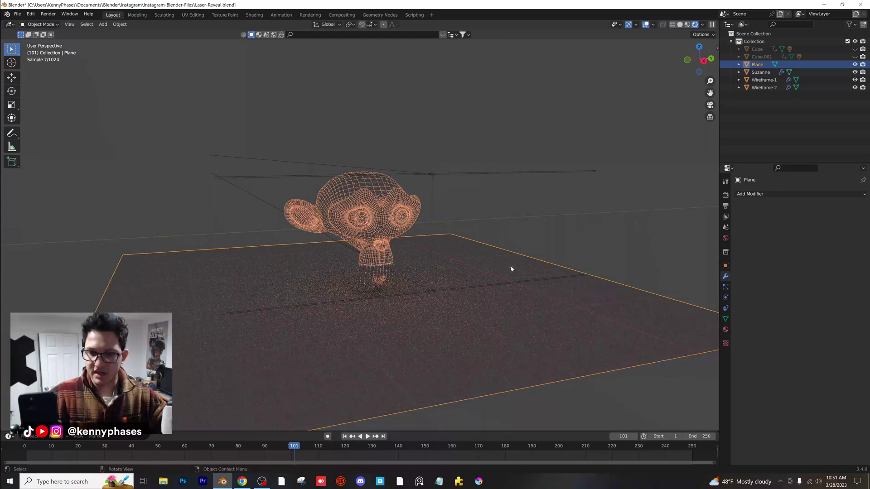
click(689, 25)
scroll(416, 249, down, 2)
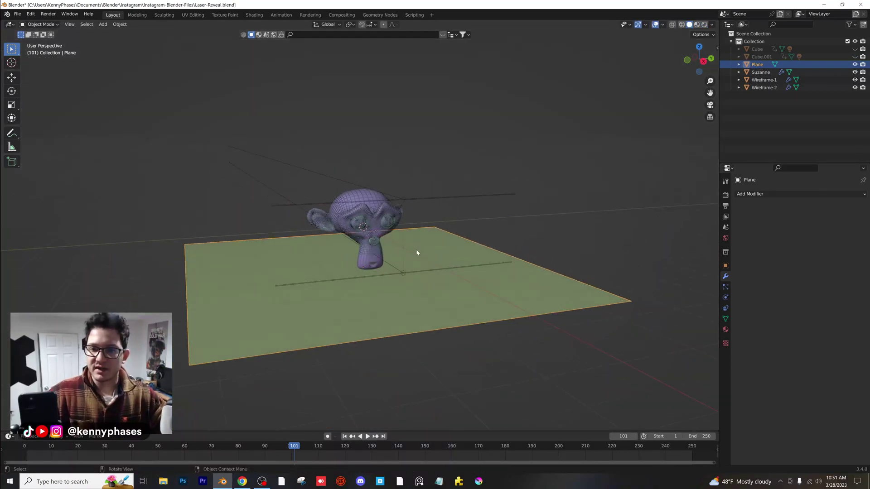
Extrude the floor plane's back edge upward along Z into a backdrop wall about 5.33 m high
key(Tab)
scroll(274, 219, down, 1)
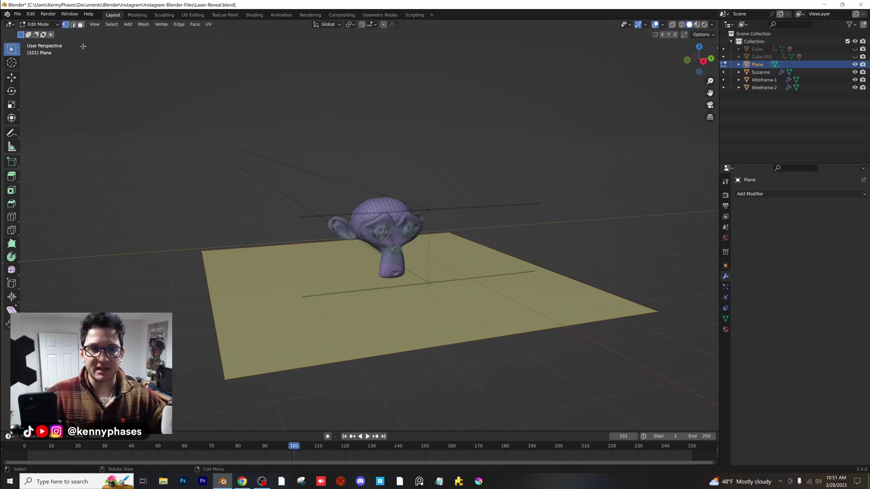
key(e)
key(z)
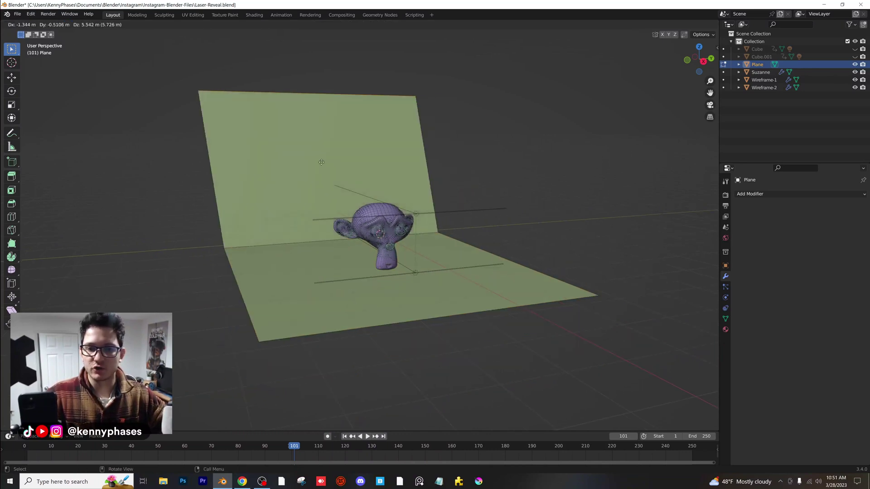
click(356, 161)
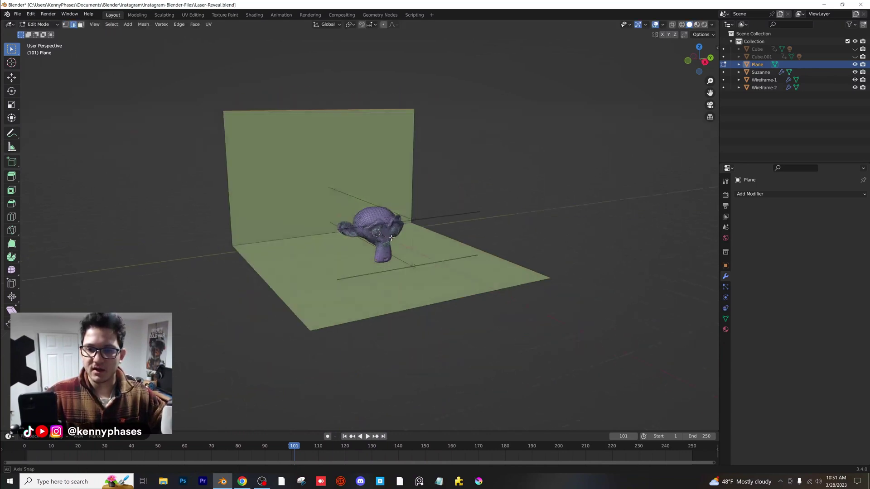
middle_drag(356, 161, 360, 246)
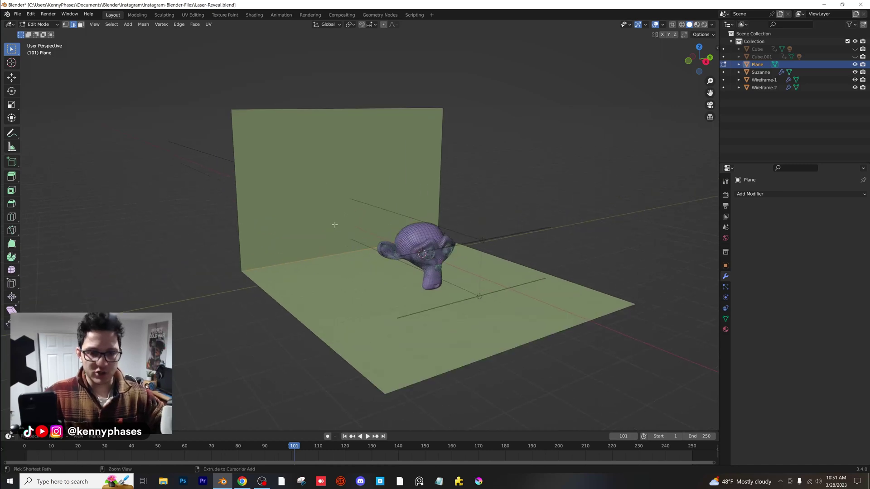
Bevel the edge between the floor and wall to about 0.54 m width with 14 segments
scroll(447, 227, up, 12)
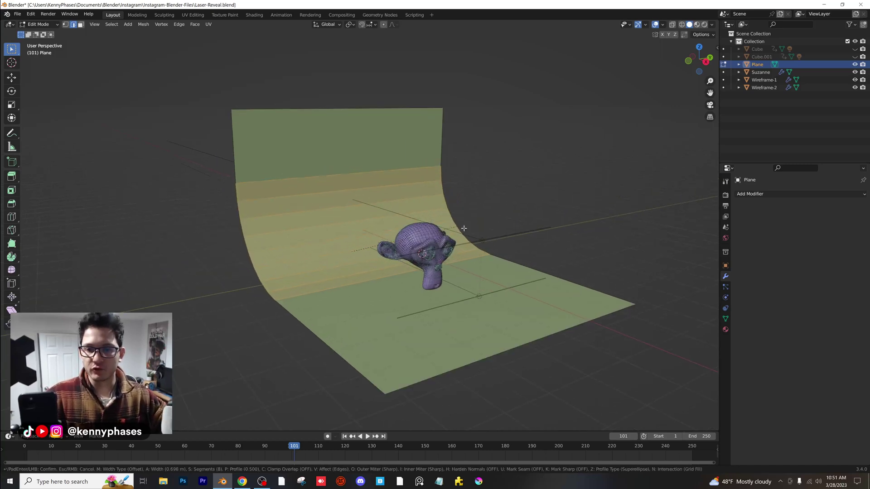
scroll(448, 228, up, 1)
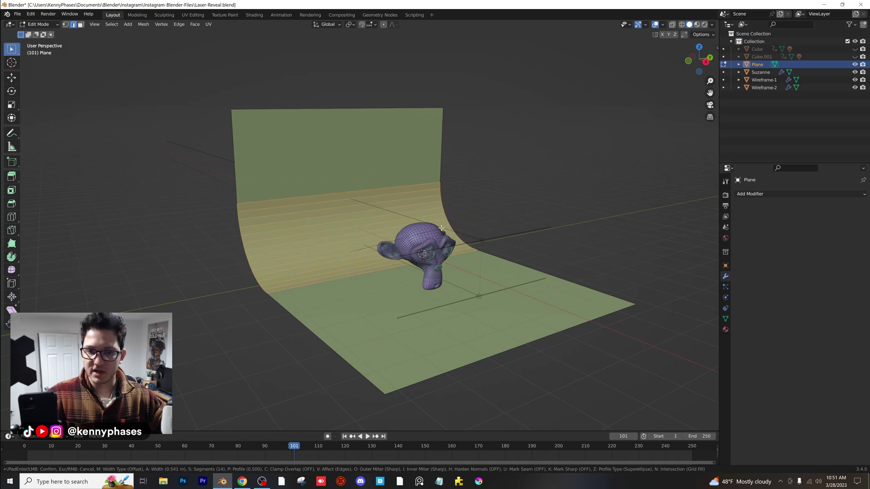
click(442, 228)
Apply Shade Auto Smooth to the curved backdrop and display the scene in rendered shading
key(Tab)
right_click(381, 162)
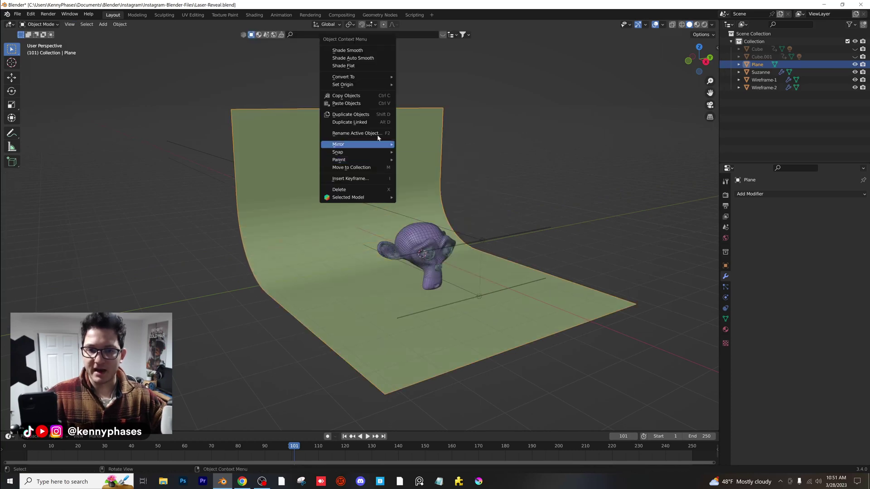
click(354, 59)
click(529, 210)
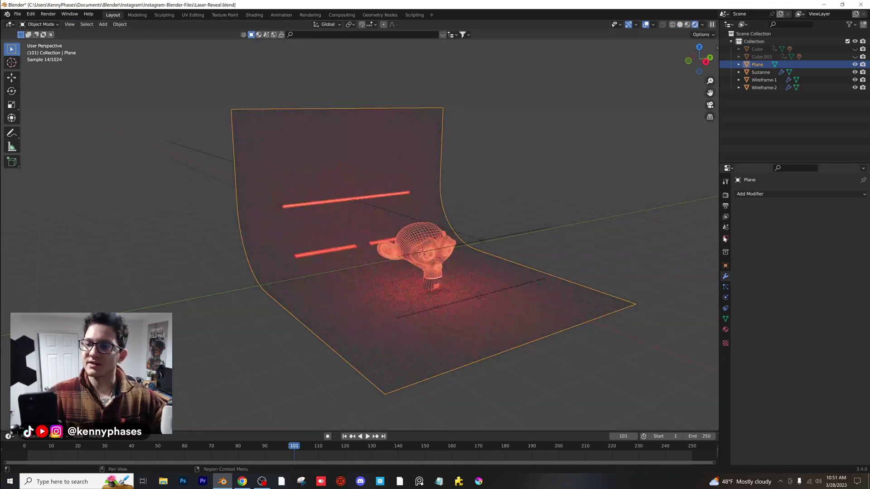
Set the world background colour to an Environment Texture using night.exr from the HDRIs folder
click(726, 238)
click(791, 242)
click(616, 270)
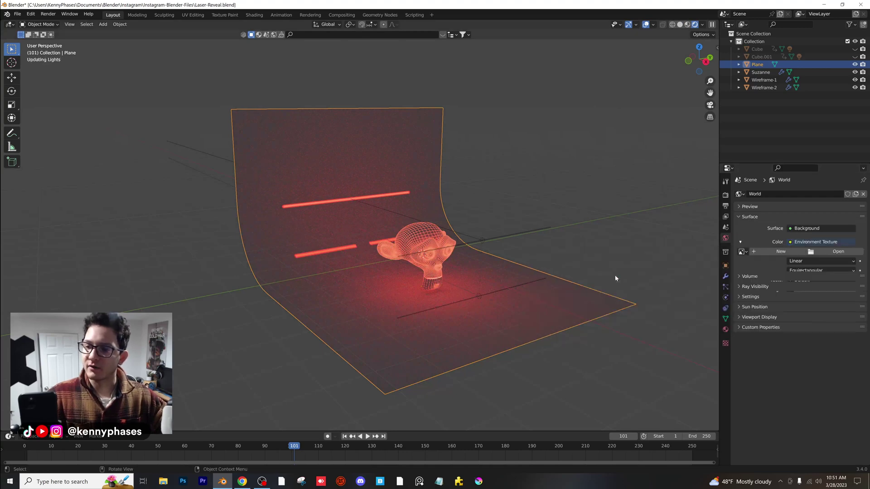
click(838, 252)
click(222, 294)
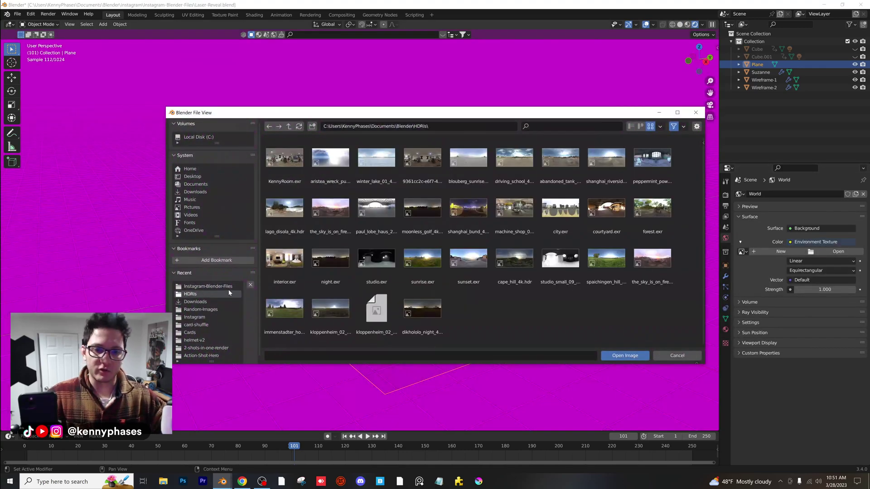
double_click(334, 270)
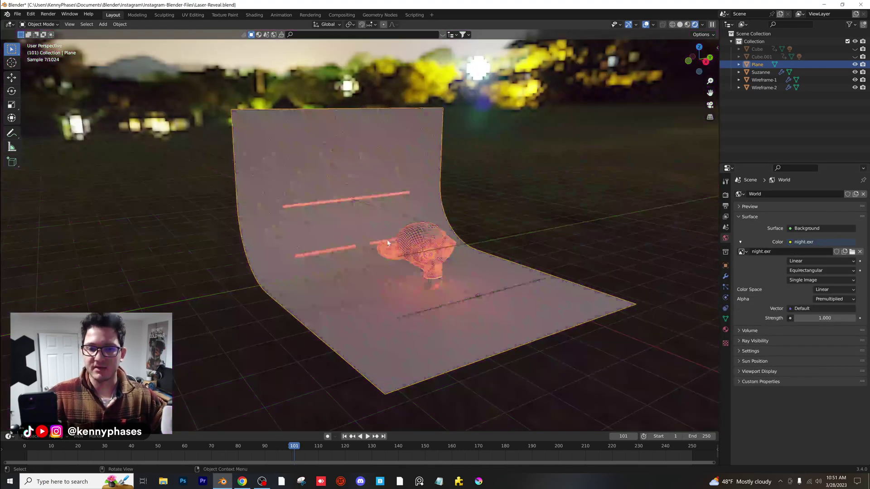
Add a camera, place it in front of the backdrop and frame the monkey head through the camera view
middle_drag(507, 223, 487, 213)
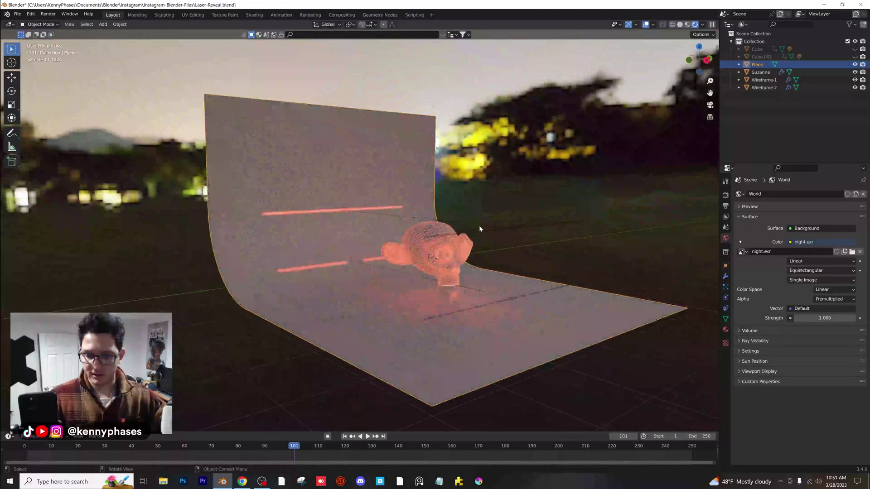
click(536, 169)
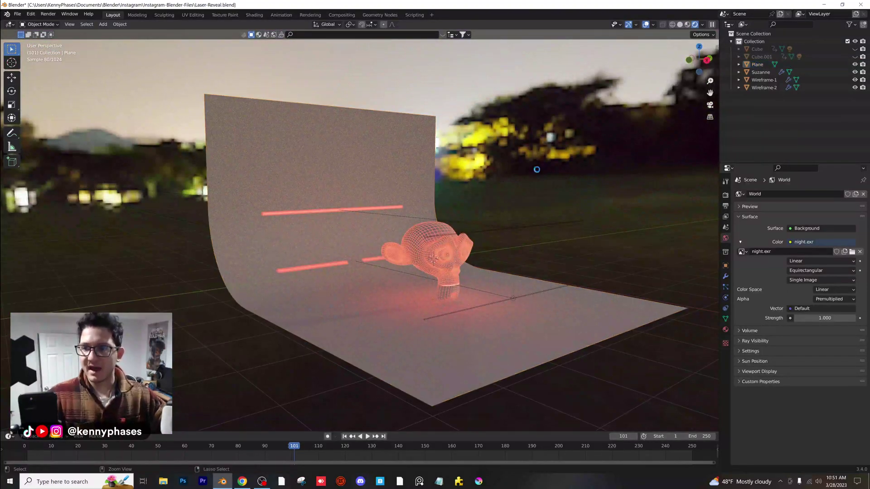
click(103, 24)
click(116, 147)
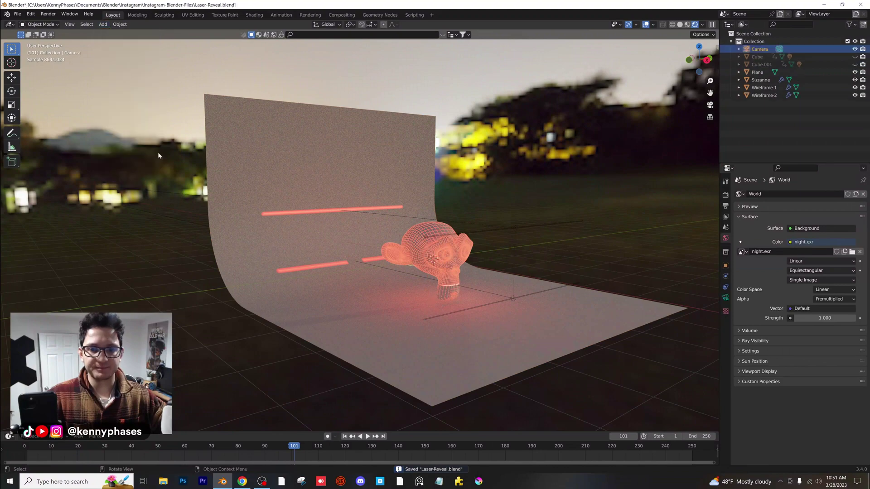
scroll(453, 217, down, 8)
key(g)
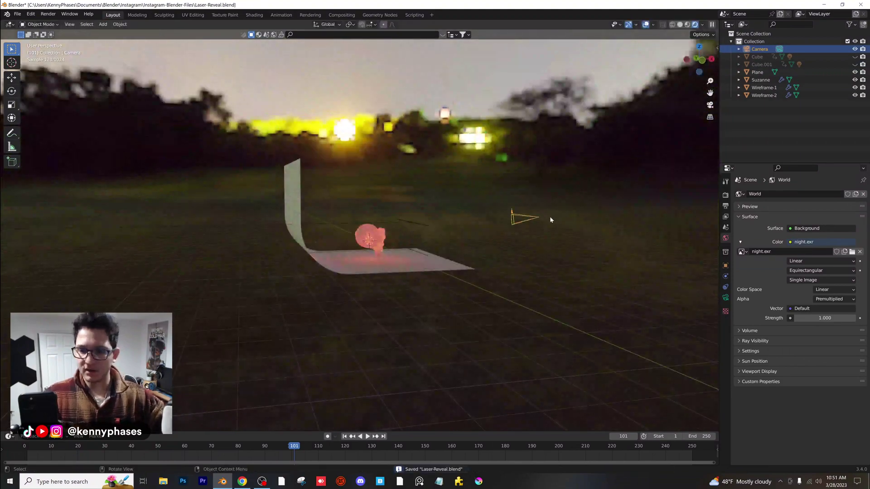
key(KP_0)
click(627, 222)
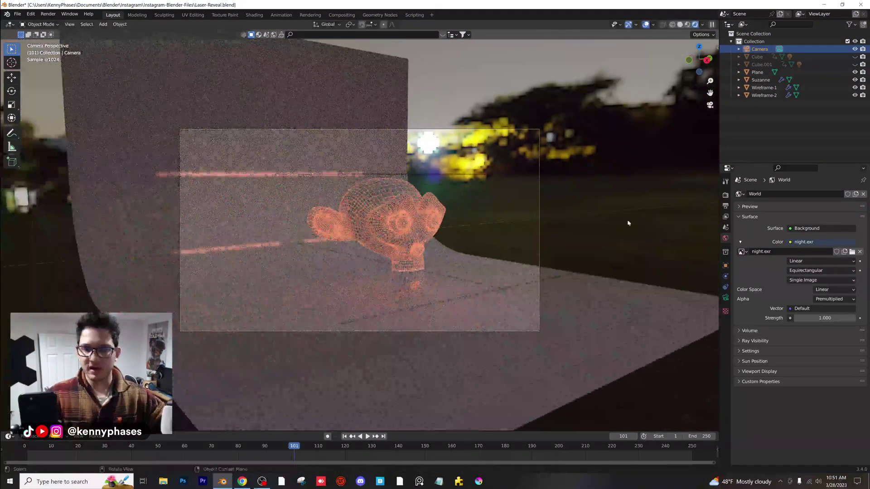
Set the camera's focal length to 85 mm and shift the camera to reframe the monkey head
click(725, 297)
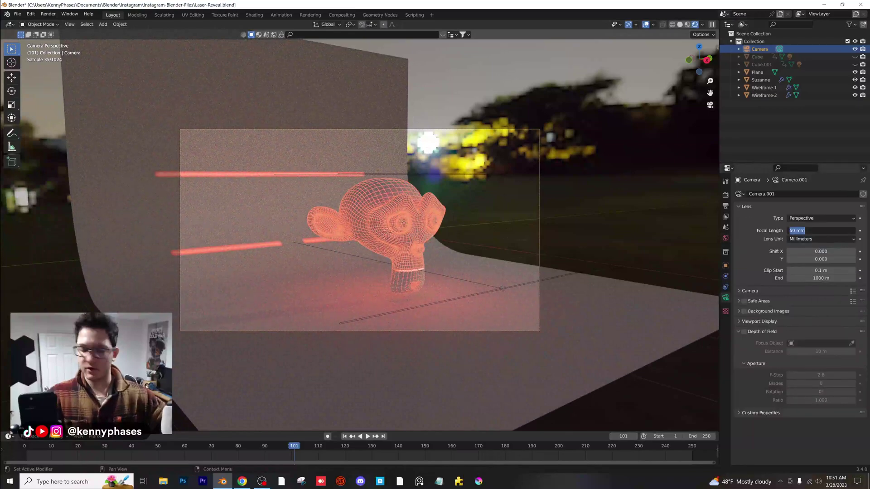
text(85)
key(Return)
key(g)
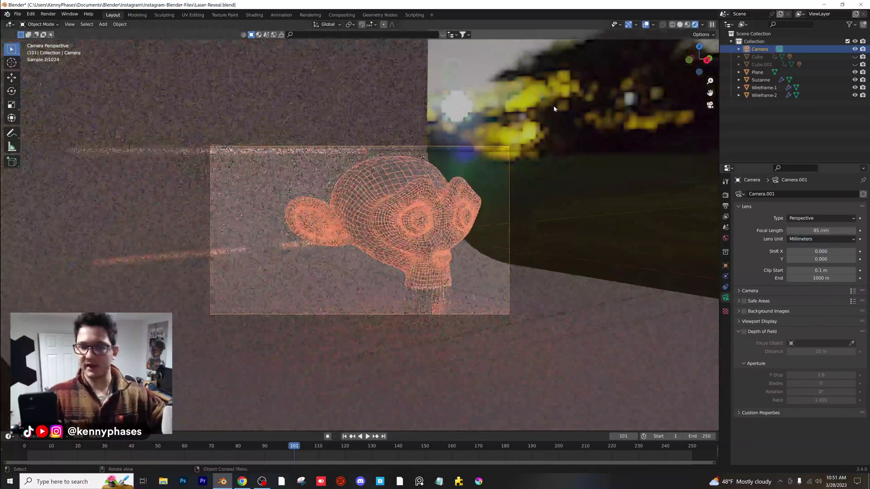
click(603, 122)
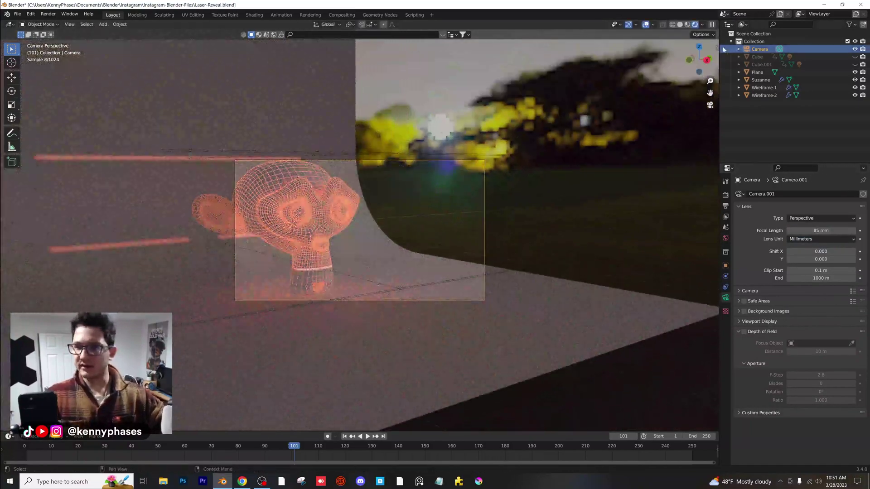
Rotate the camera to about 72.7° on Z and reposition it so the backdrop sits behind the monkey head
click(716, 46)
drag(675, 111, 736, 111)
key(g)
click(590, 173)
Set the camera's X rotation to 90° and lower the camera to frame the monkey head level
click(652, 95)
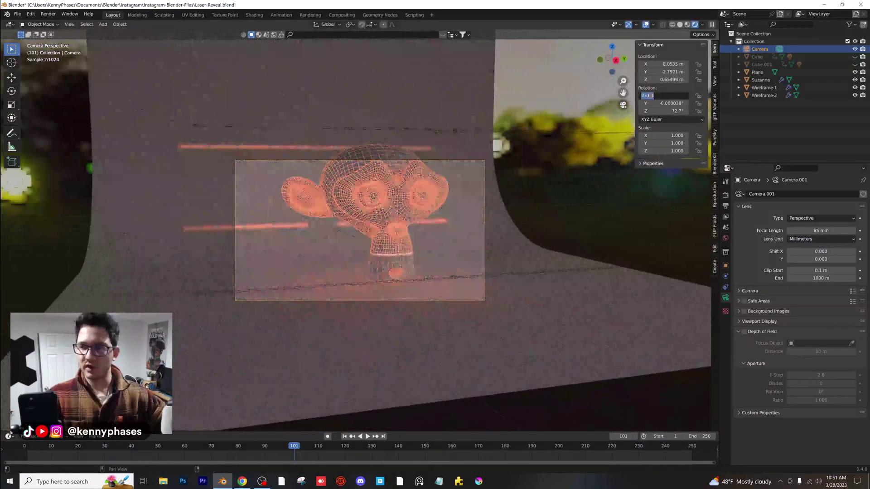
text(90)
key(Return)
key(g)
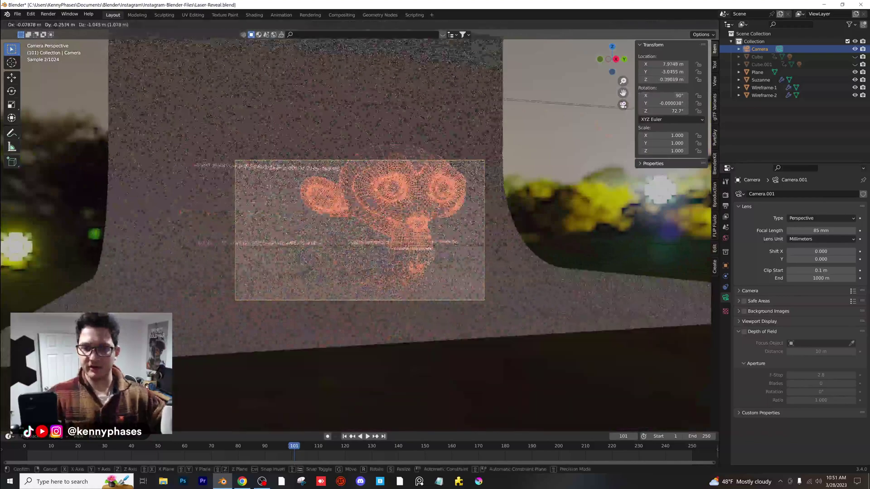
click(401, 194)
Pull the camera back along X to about 11 m and recentre the monkey head in its frame
drag(655, 66, 703, 65)
key(g)
click(498, 113)
Widen the backdrop plane along Y to a scale of about 6.64 and lower it to about -1.086 m on Z
click(445, 121)
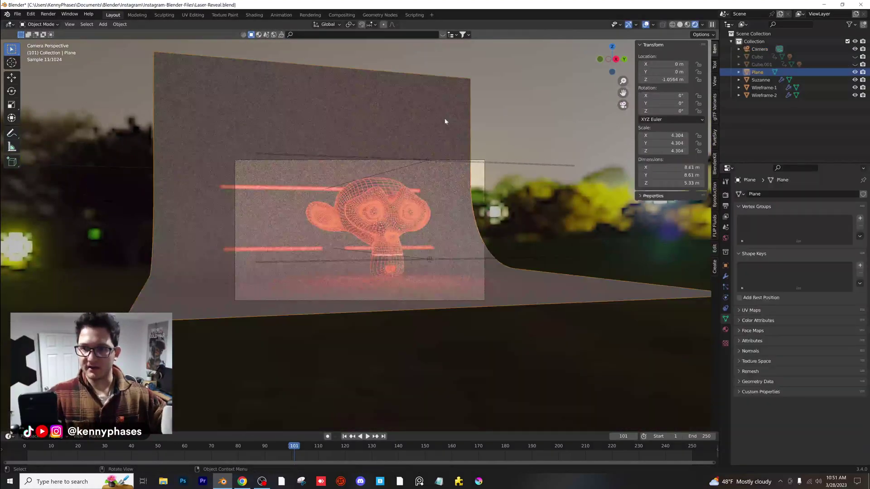
key(s)
key(y)
click(591, 123)
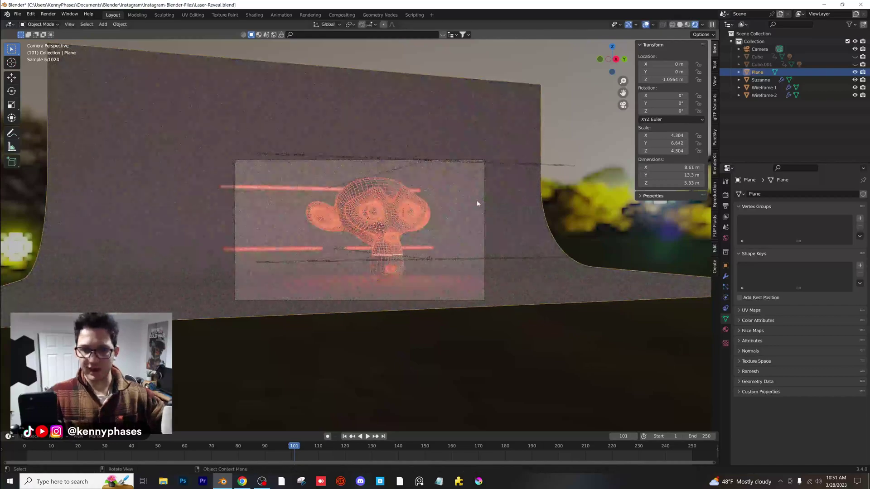
scroll(454, 210, up, 1)
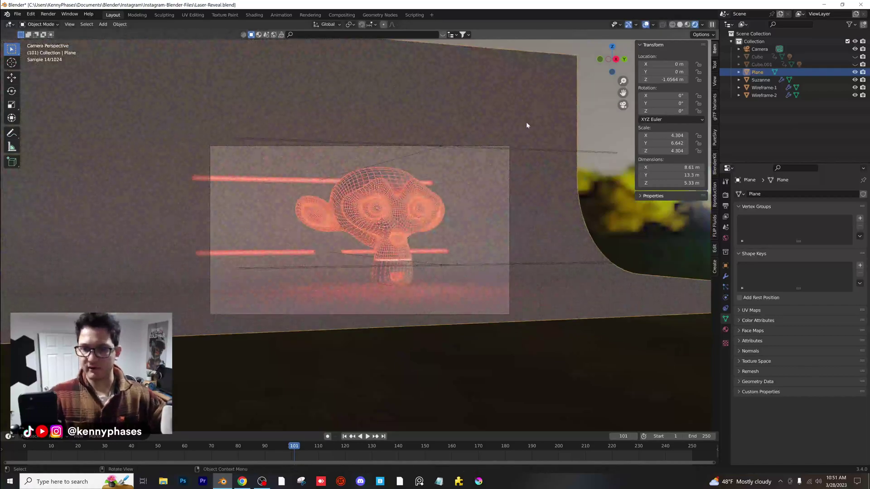
key(g)
key(z)
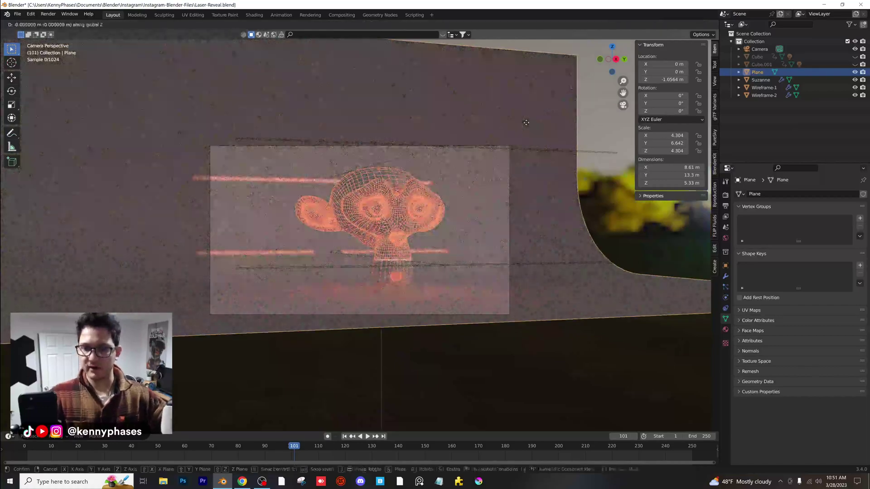
click(532, 140)
Give the backdrop a new material with a near-black base colour of about 0.059 value and save the file
click(725, 331)
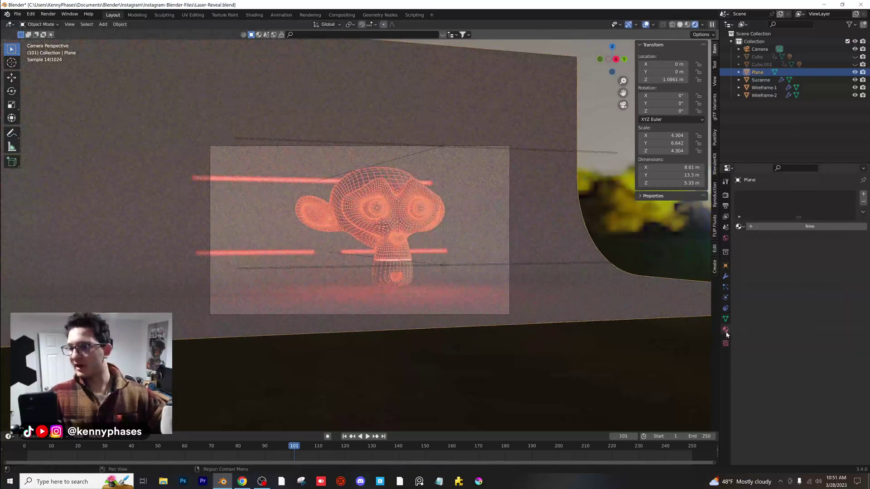
click(817, 225)
click(840, 318)
drag(854, 258, 854, 268)
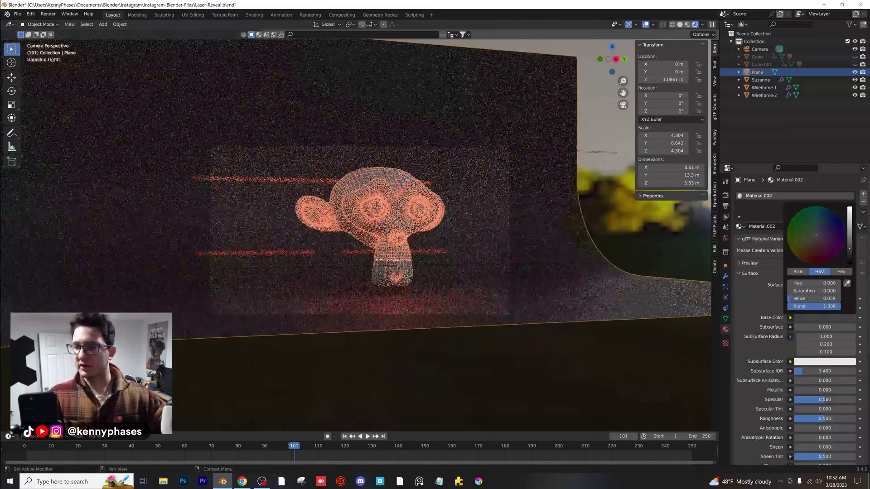
scroll(380, 223, up, 2)
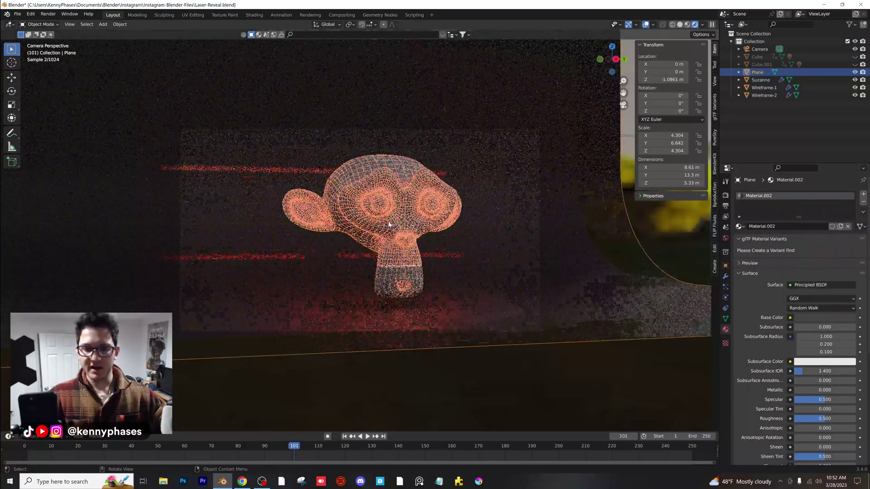
scroll(306, 190, up, 3)
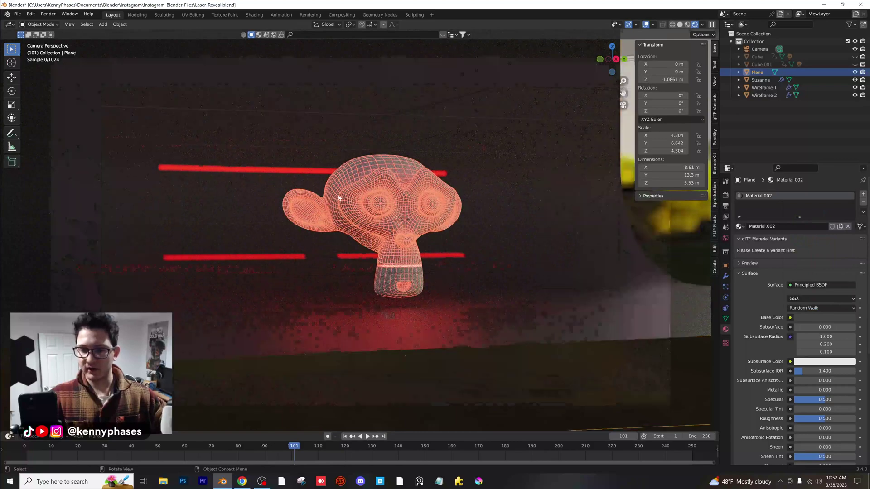
scroll(330, 208, down, 2)
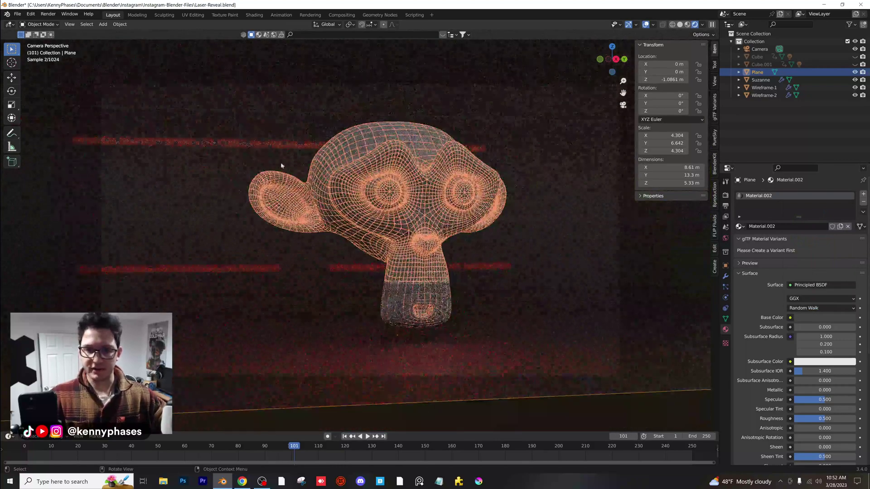
scroll(375, 241, down, 1)
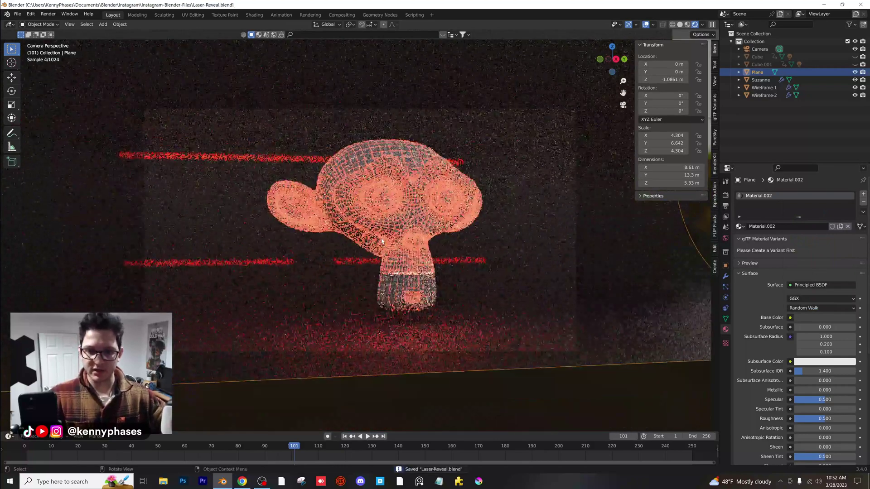
Move the camera to about X 11.03 m, Y -3.45 m, Z -0.097 m to refine the monkey head's framing
click(755, 50)
scroll(505, 173, down, 1)
key(g)
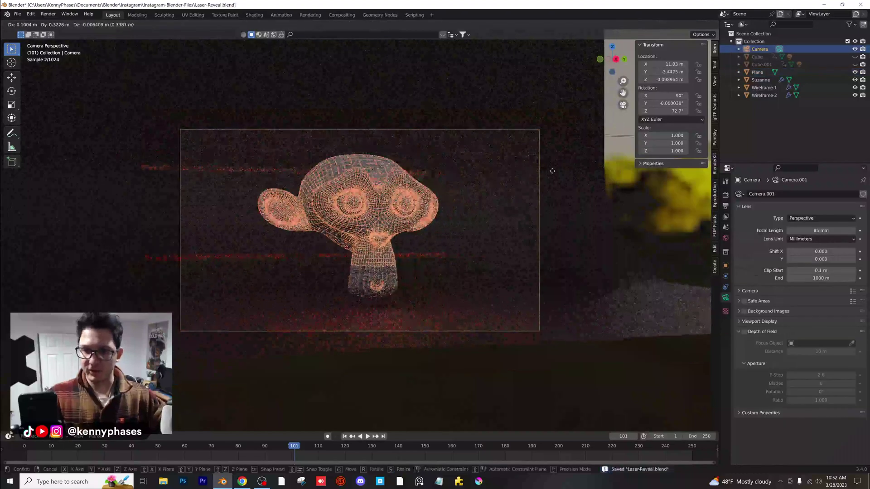
click(551, 171)
scroll(385, 227, up, 1)
shift+middle_drag(385, 227, 398, 228)
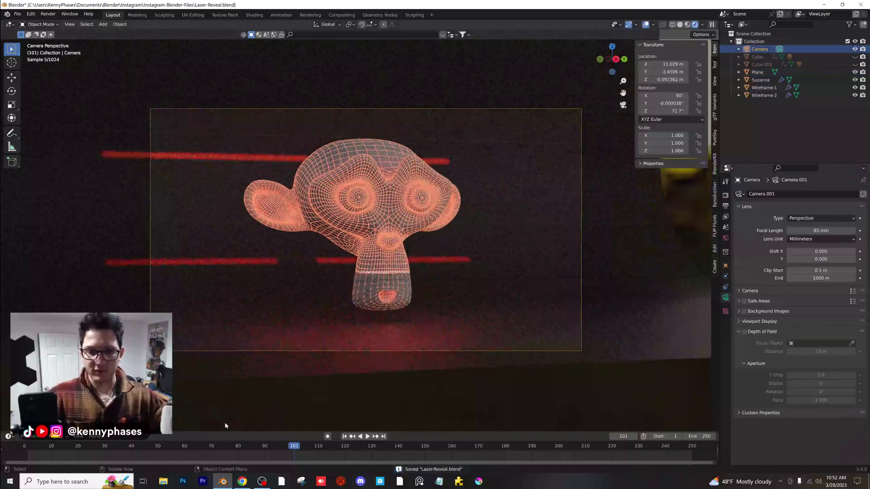
Go to frame 12 and rotate the curved backdrop plane to about -4.5° on Z
click(58, 446)
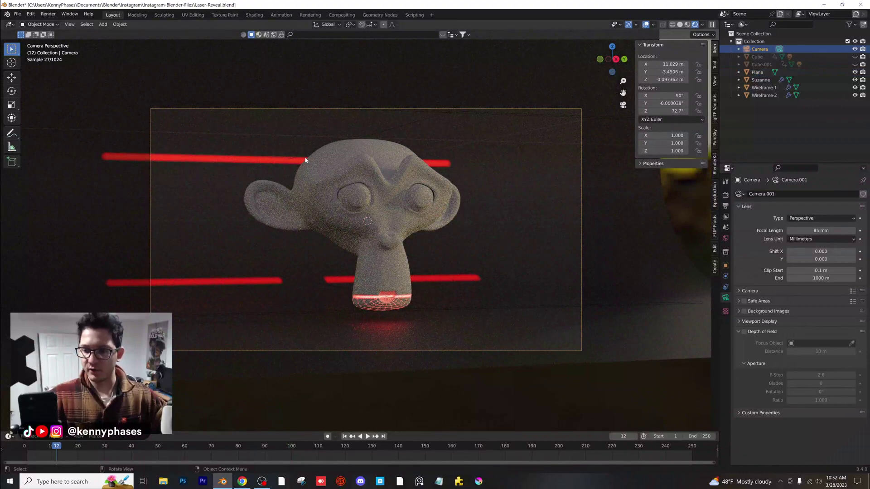
click(480, 109)
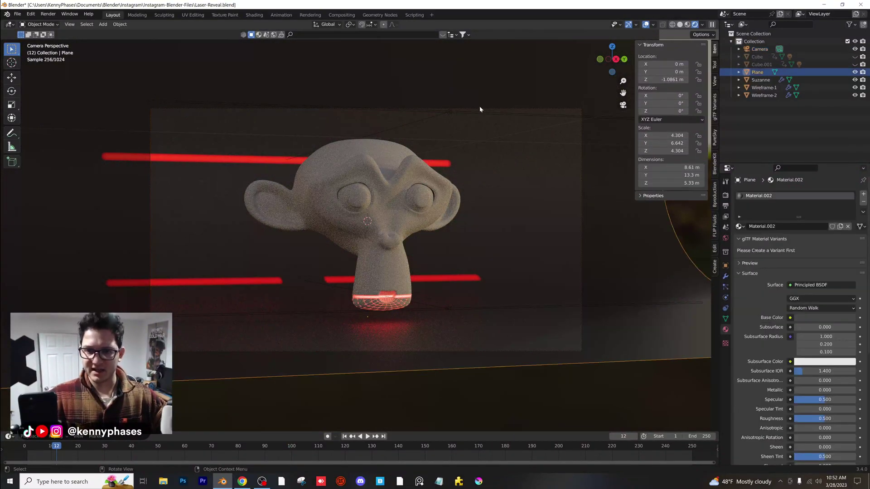
drag(670, 111, 652, 111)
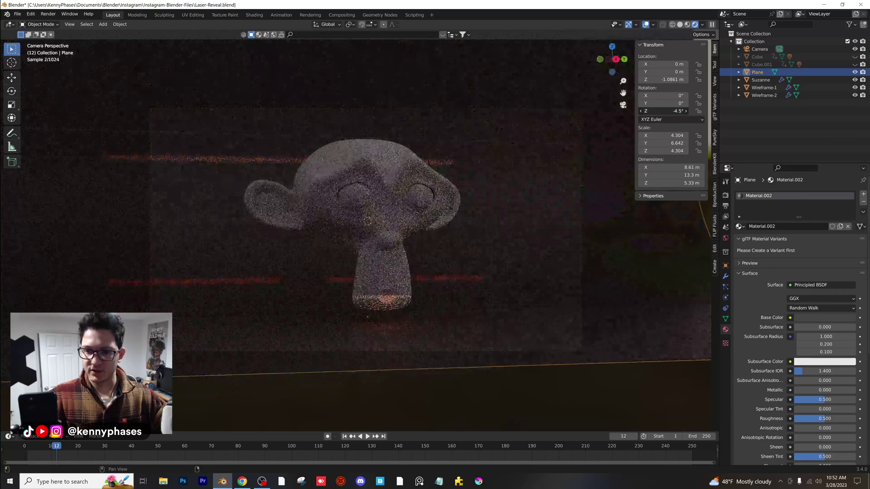
Enable depth of field on the camera with Suzanne as focus object, set the F-stop to 1.0, and preview the animation
click(760, 49)
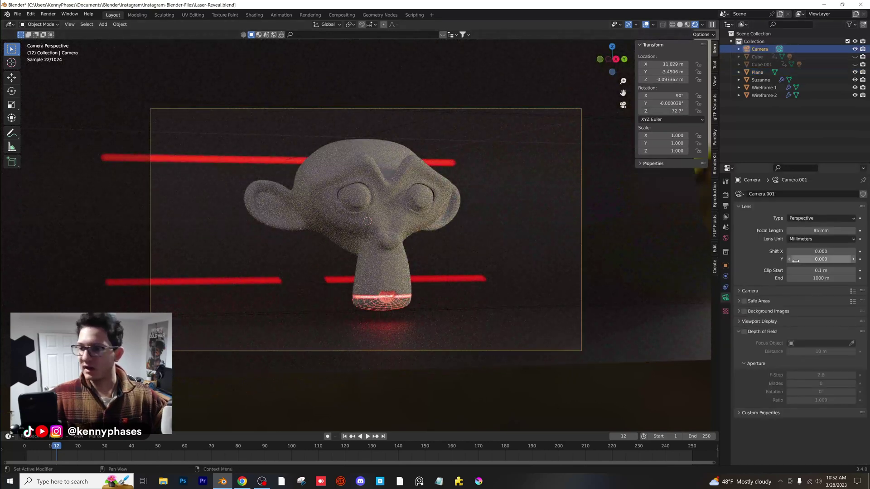
click(744, 332)
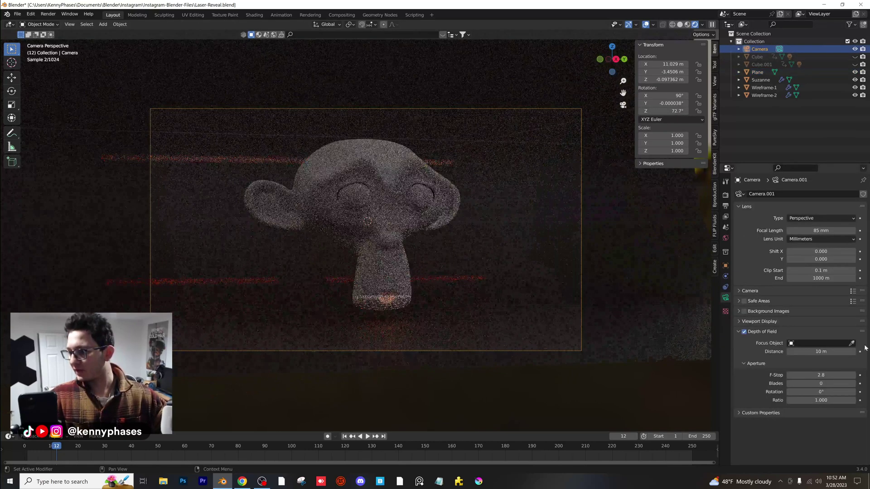
click(397, 185)
text(0.1)
key(Return)
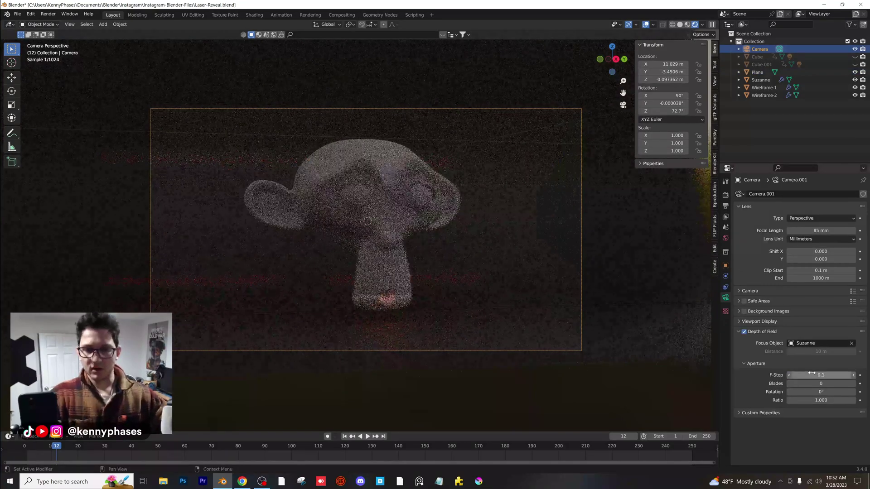
scroll(460, 261, up, 3)
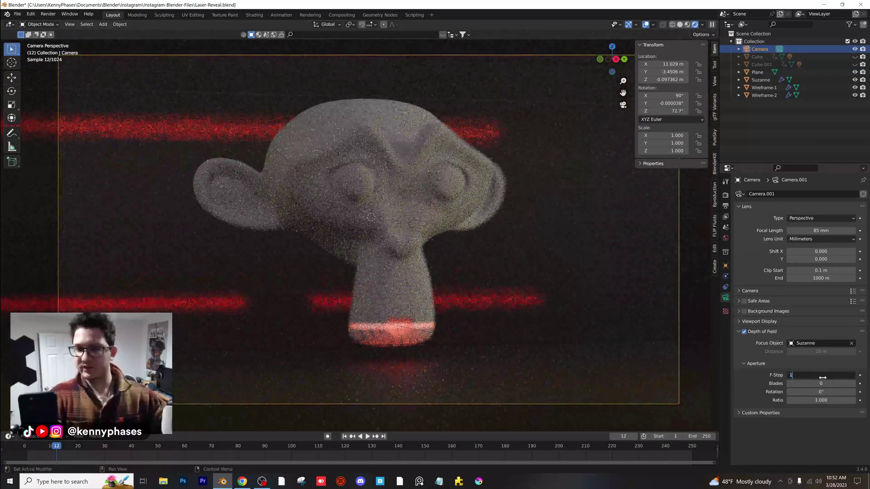
key(Return)
key(space)
key(space)
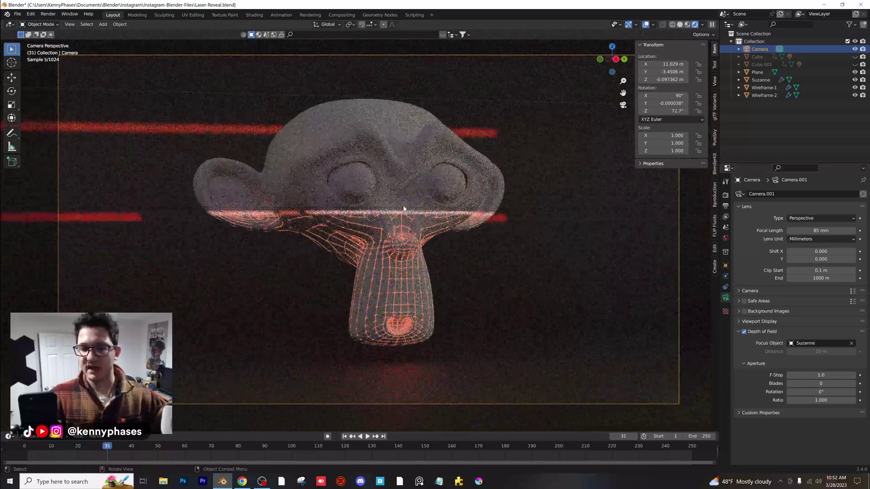
Give the monkey head a new material with a darker grey base colour and a roughness of 1.000
click(414, 170)
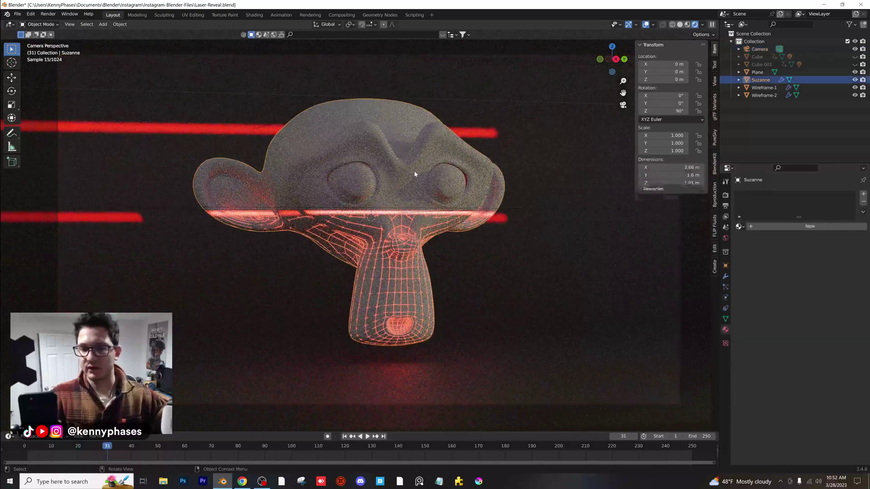
click(795, 229)
click(832, 317)
mouse_move(850, 230)
mouse_down()
mouse_move(850, 243)
mouse_move(849, 232)
mouse_up()
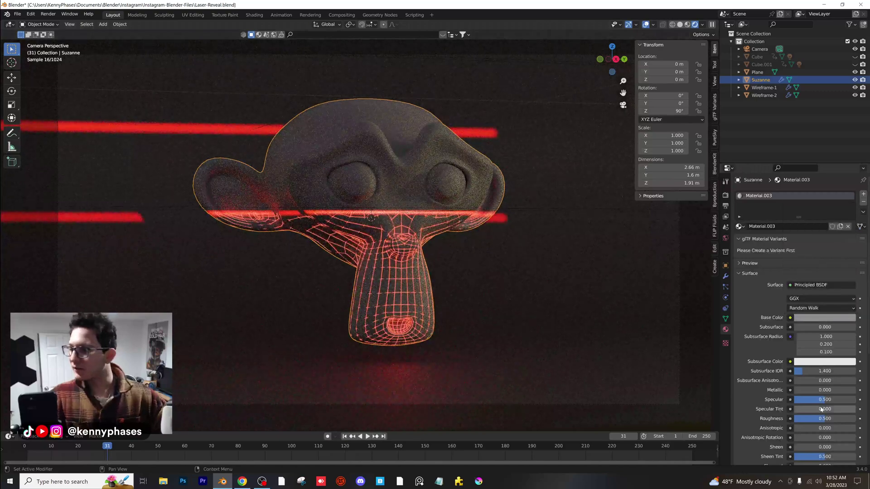
drag(834, 419, 856, 418)
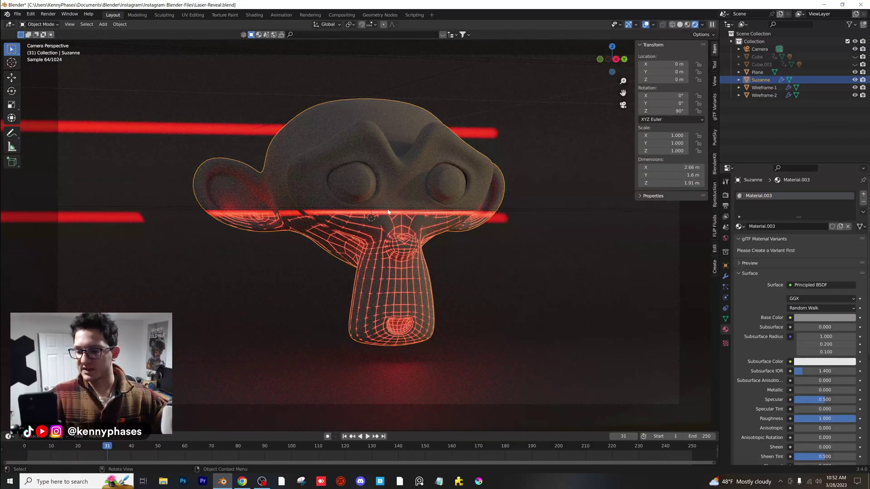
Play and scrub the animation through frame 84 to examine how the lasers reveal the wireframes
key(space)
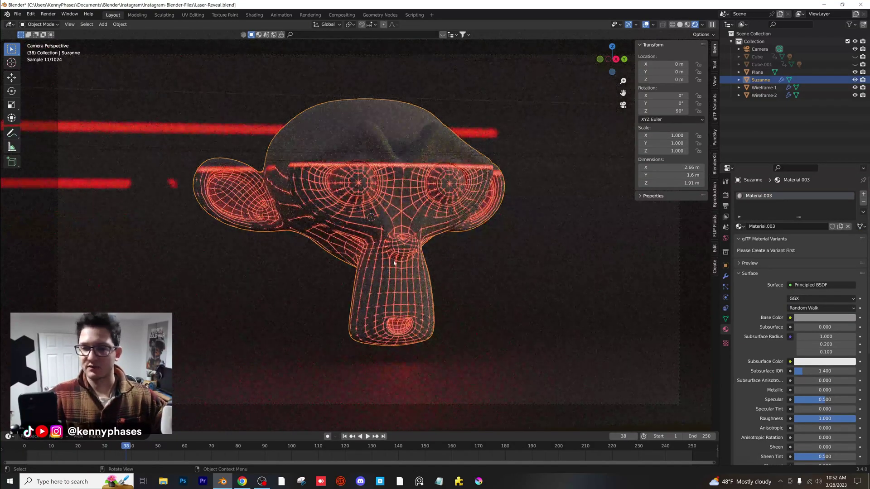
mouse_move(131, 447)
mouse_down()
mouse_move(64, 445)
mouse_move(129, 446)
mouse_up()
key(space)
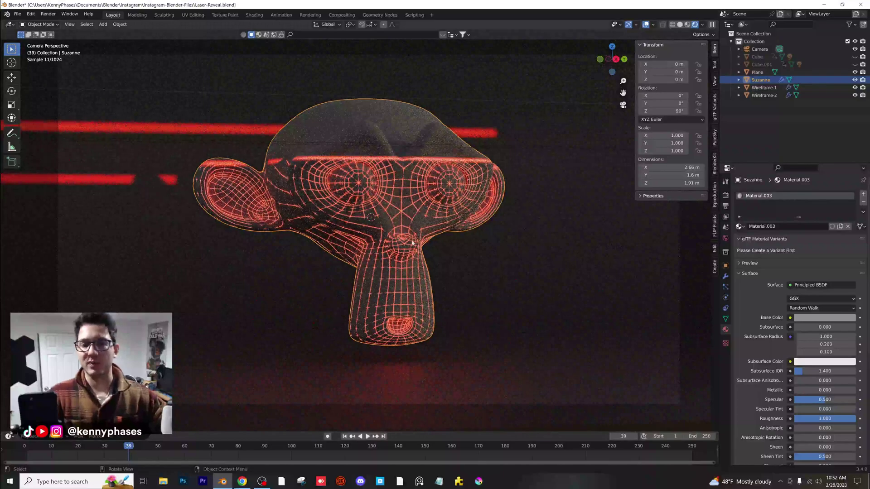
key(space)
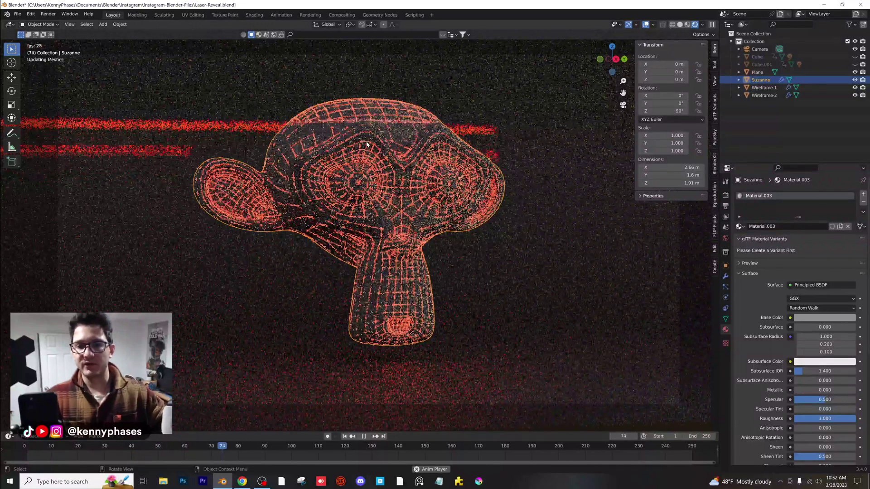
key(space)
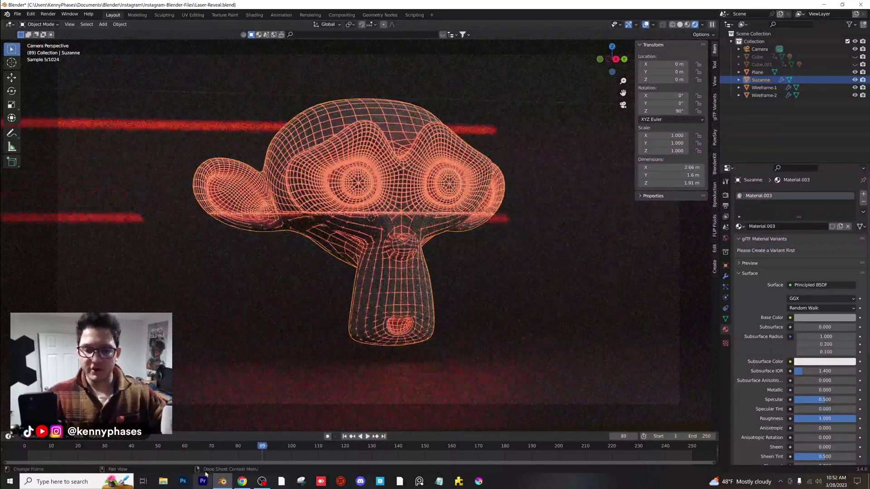
drag(254, 450, 243, 449)
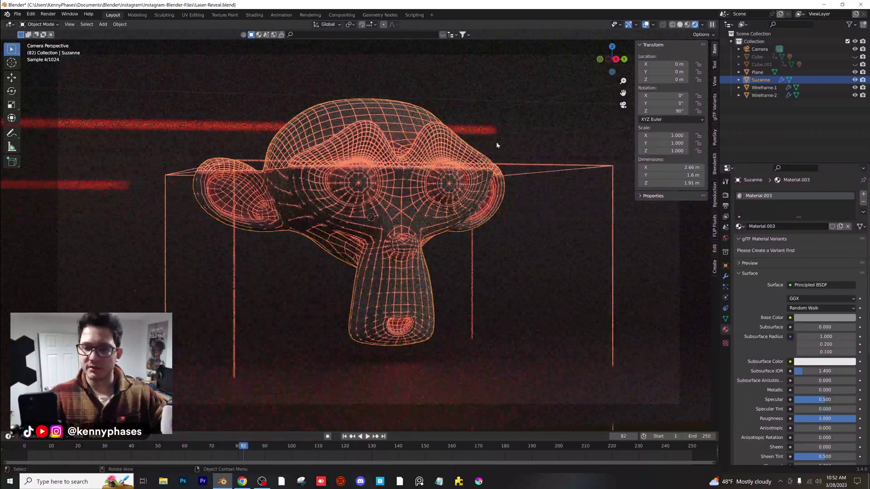
key(Right)
key(Right)
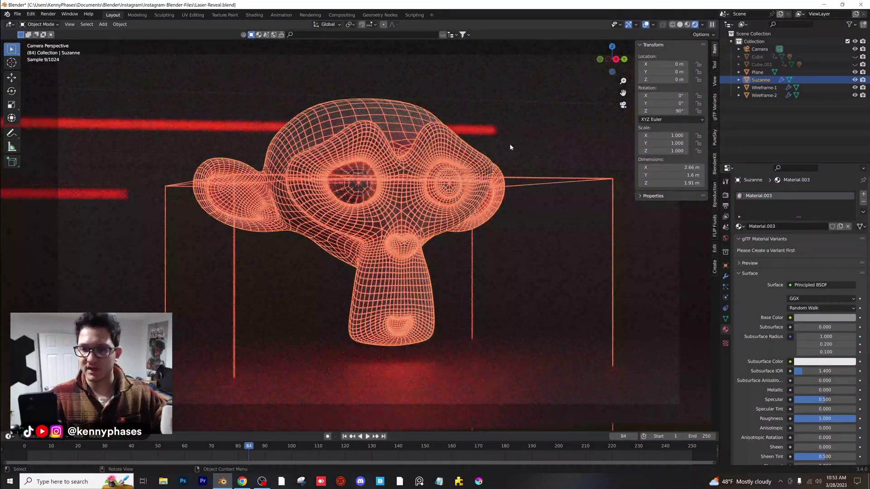
Switch the Boolean solver on Wireframe-2 to Fast, save the file, and replay the animation
click(764, 95)
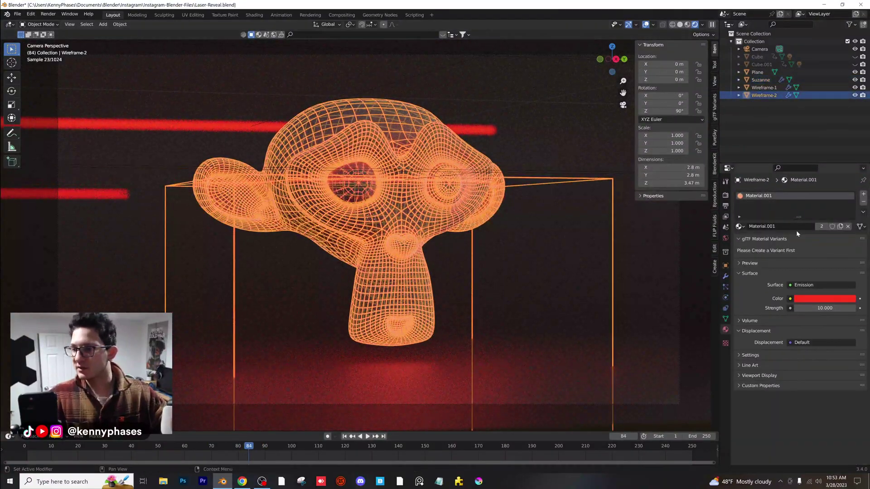
click(725, 276)
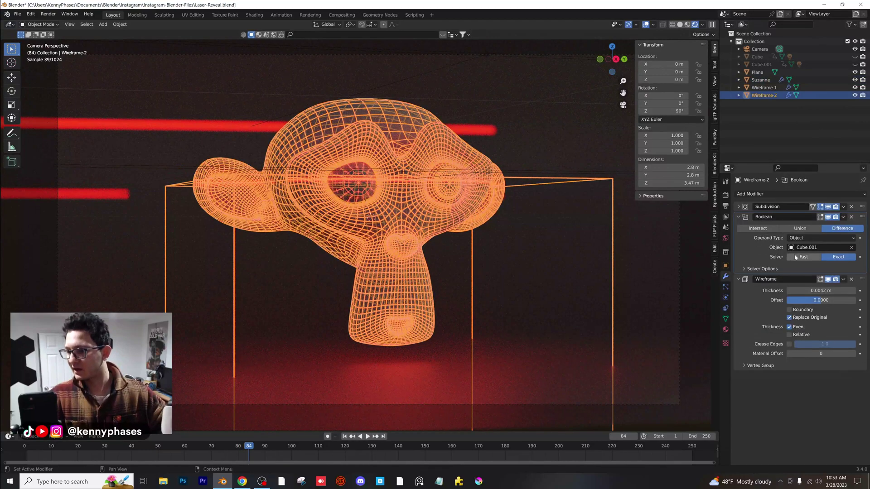
click(800, 257)
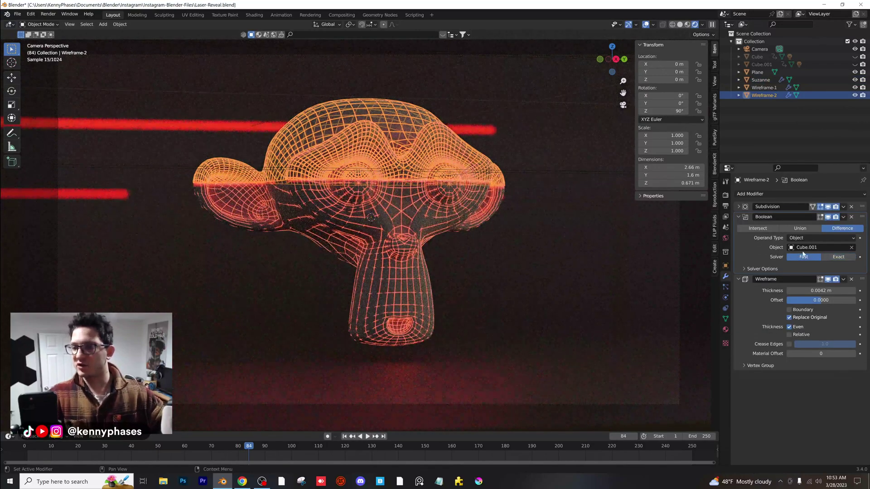
click(746, 218)
click(741, 227)
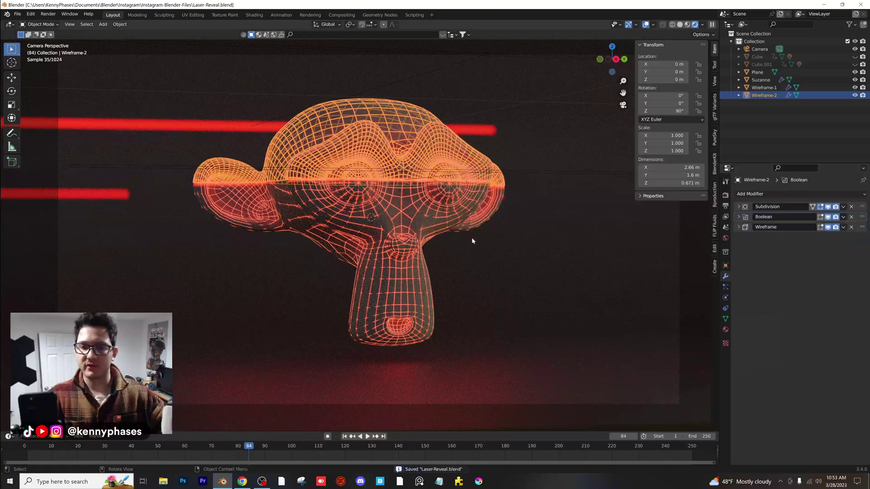
key(space)
Set the camera's passepartout opacity to 1.000 so everything outside its frame is blacked out
click(608, 238)
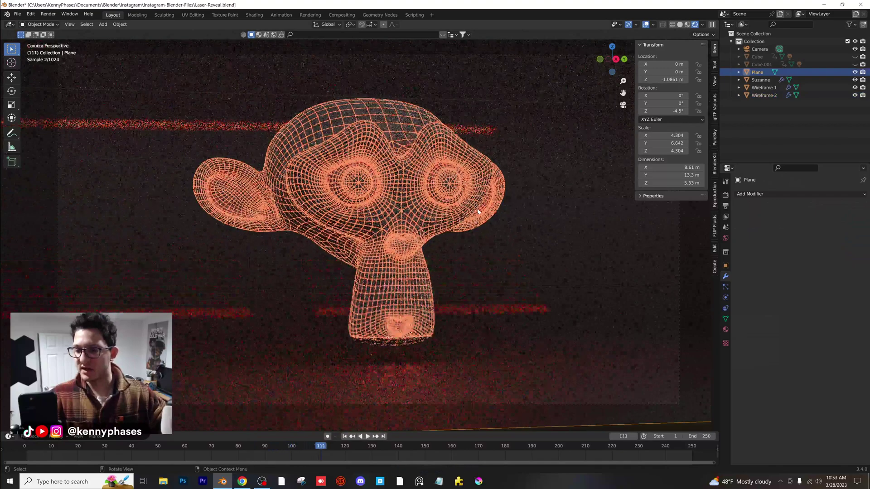
scroll(418, 255, down, 1)
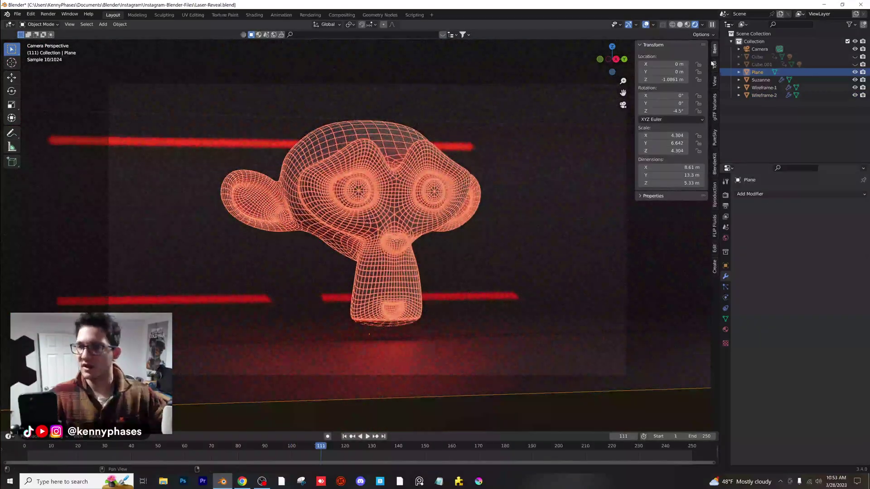
click(759, 49)
click(726, 299)
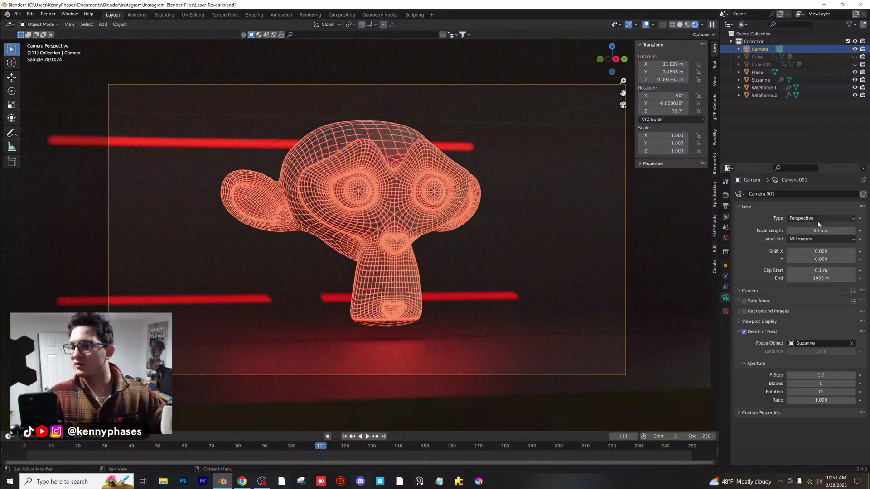
click(759, 322)
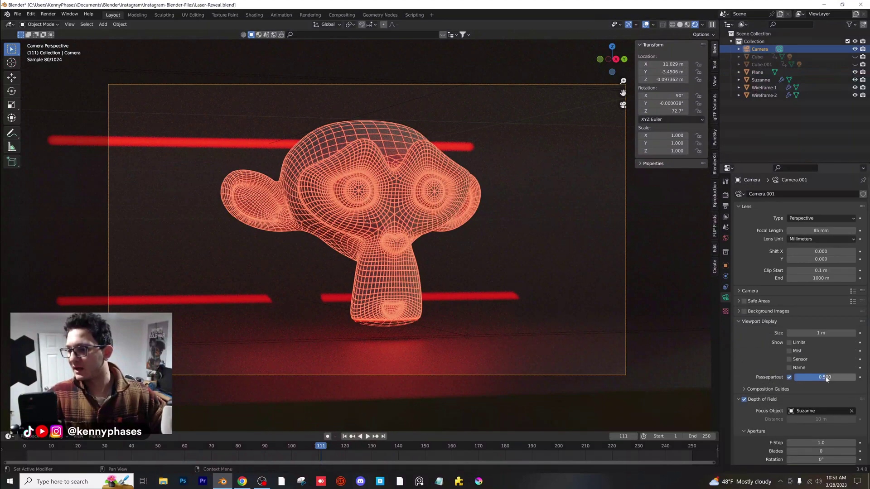
drag(822, 377, 857, 379)
scroll(412, 236, down, 1)
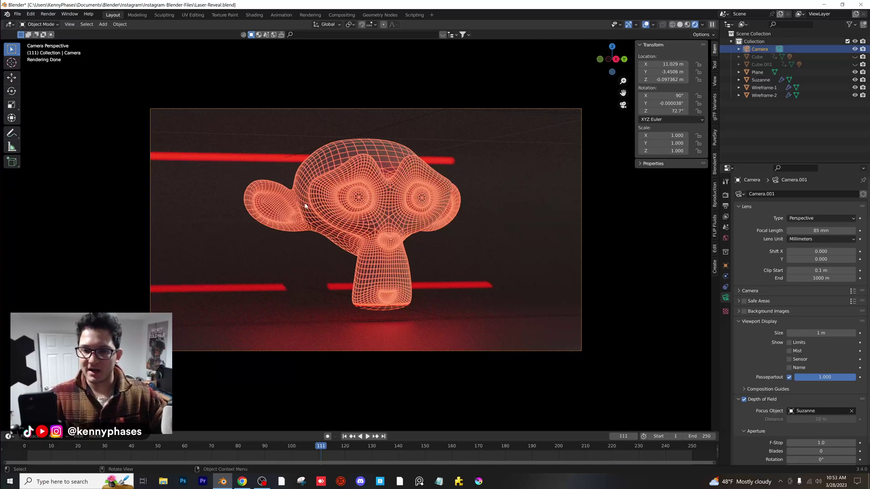
Hide the curved backdrop plane in the viewport
click(495, 199)
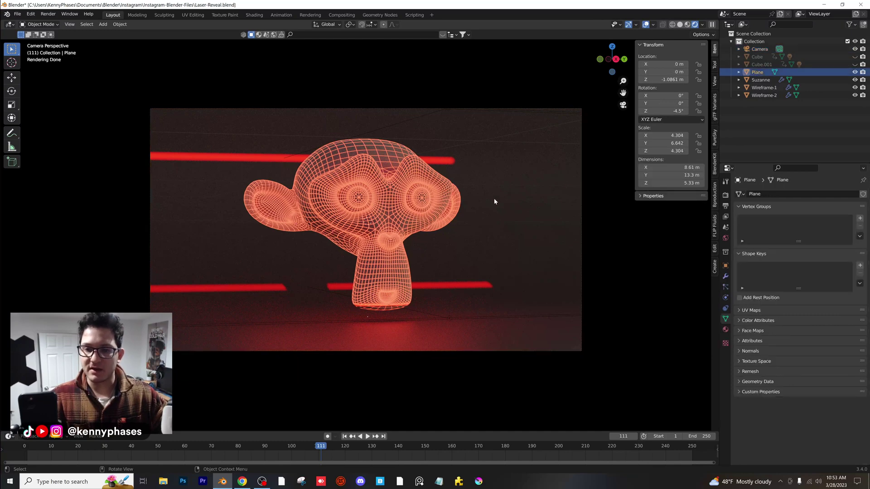
click(856, 73)
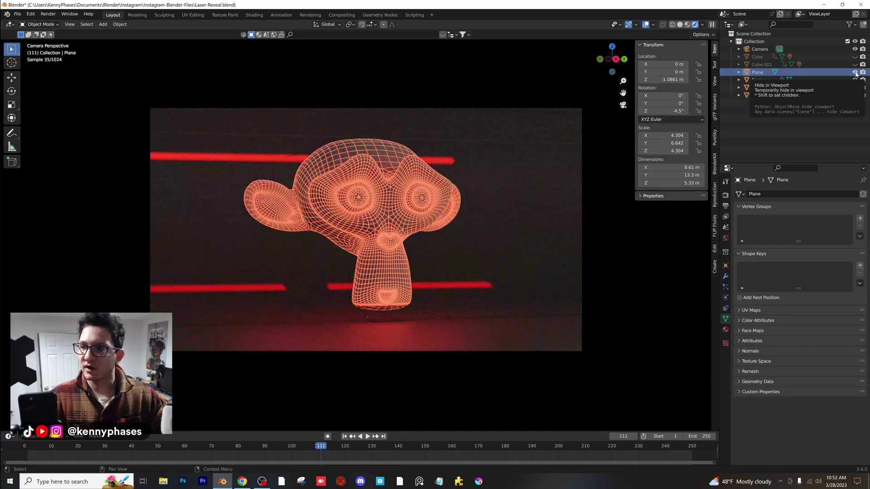
click(856, 73)
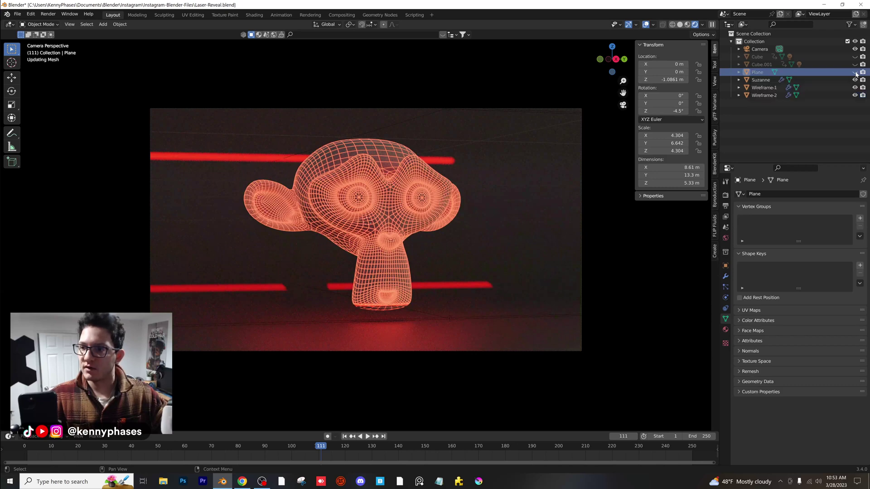
Add a new mesh plane, scale it to about 8.69, and stand it upright by rotating it 90° about Y
key(KP_0)
click(103, 24)
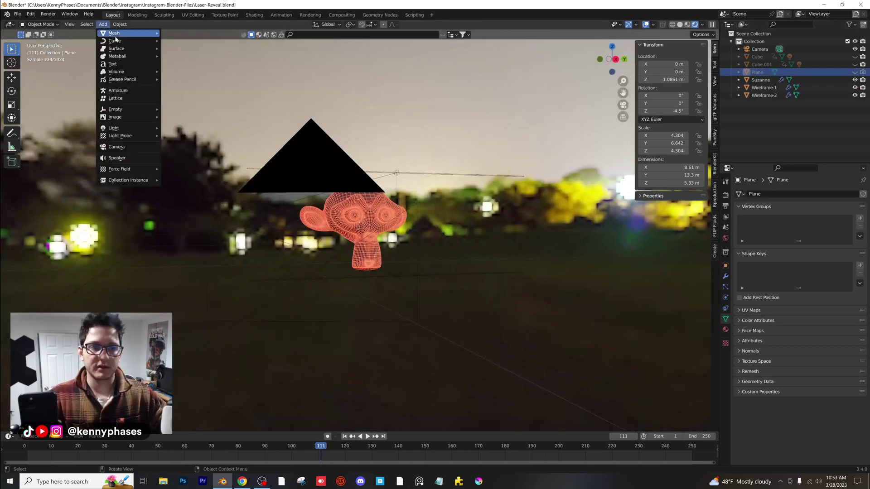
mouse_move(127, 38)
click(190, 36)
key(s)
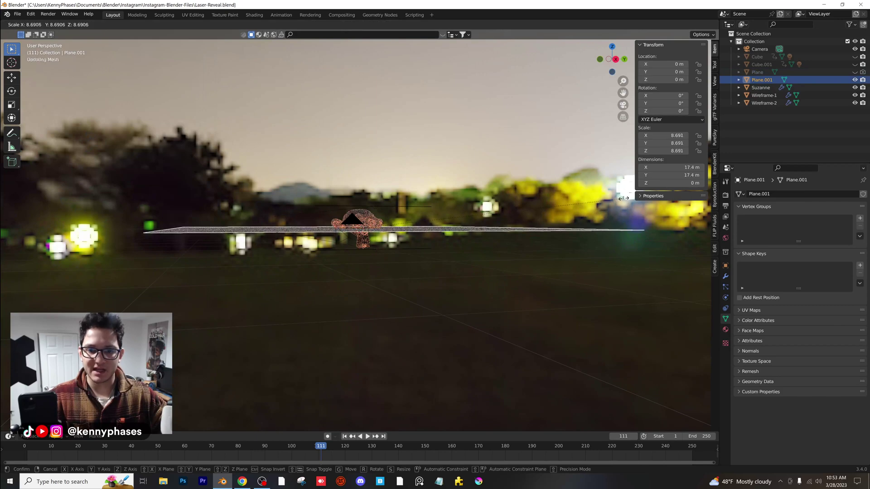
click(419, 169)
middle_drag(420, 168, 455, 196)
text(ry90)
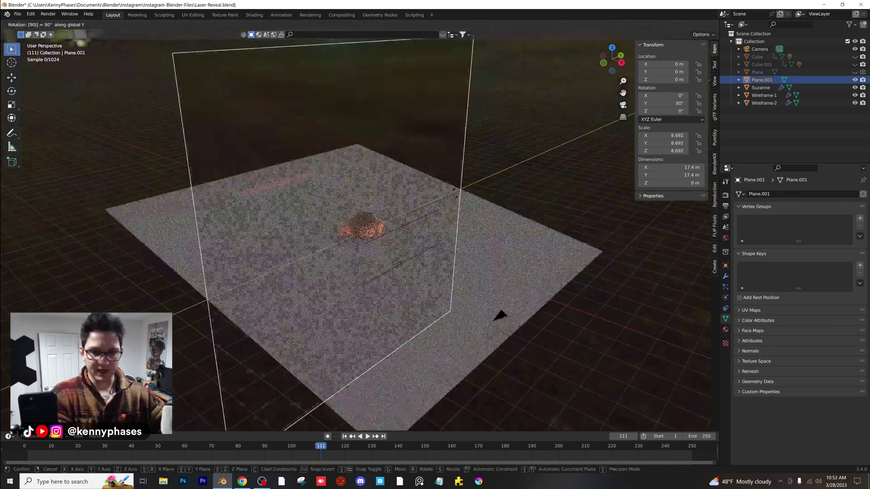
key(Return)
Move the new plane behind the monkey head to about X -10.37 m, Y -2.63 m and enlarge it to a scale of about 15.29
scroll(442, 236, down, 3)
middle_drag(443, 235, 526, 229)
key(g)
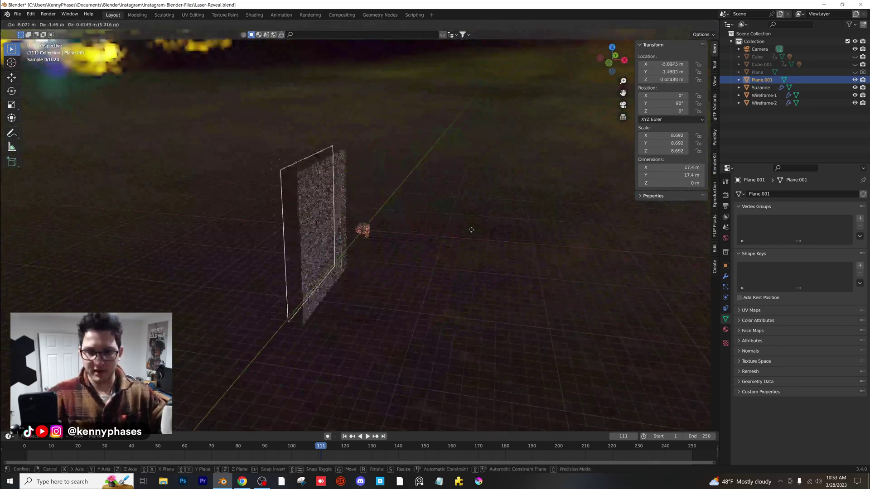
click(443, 233)
key(s)
click(391, 192)
middle_drag(390, 192, 371, 200)
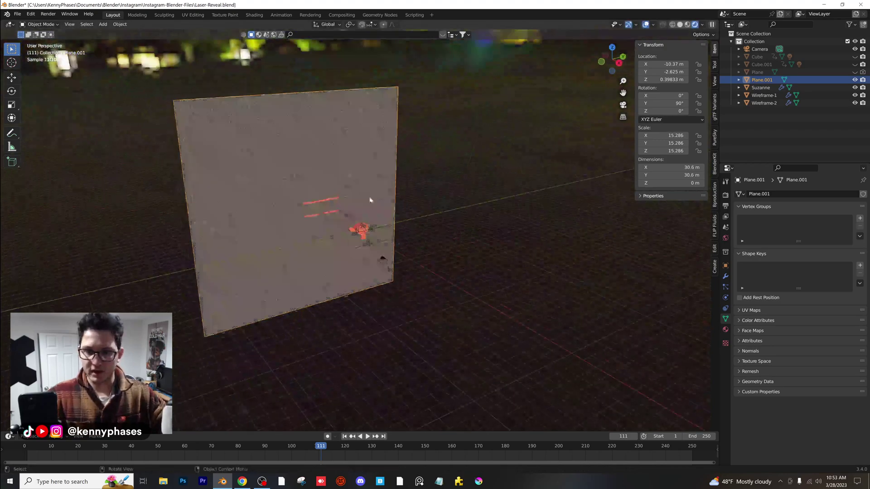
Move the backdrop plane farther behind the monkey head to about X -48.42 m, Y 21.92 m and enlarge it to a scale of about 26.93
key(g)
click(403, 198)
key(KP_0)
key(g)
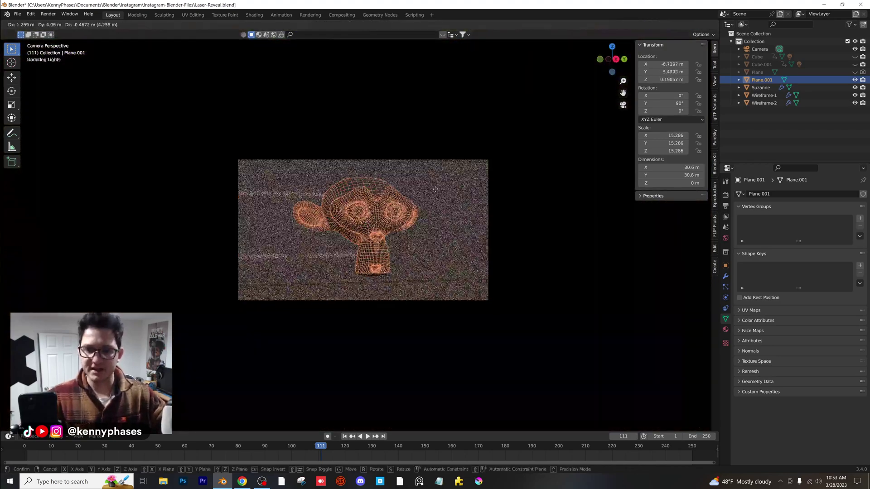
scroll(382, 243, down, 9)
middle_drag(407, 190, 404, 240)
scroll(405, 239, down, 3)
key(g)
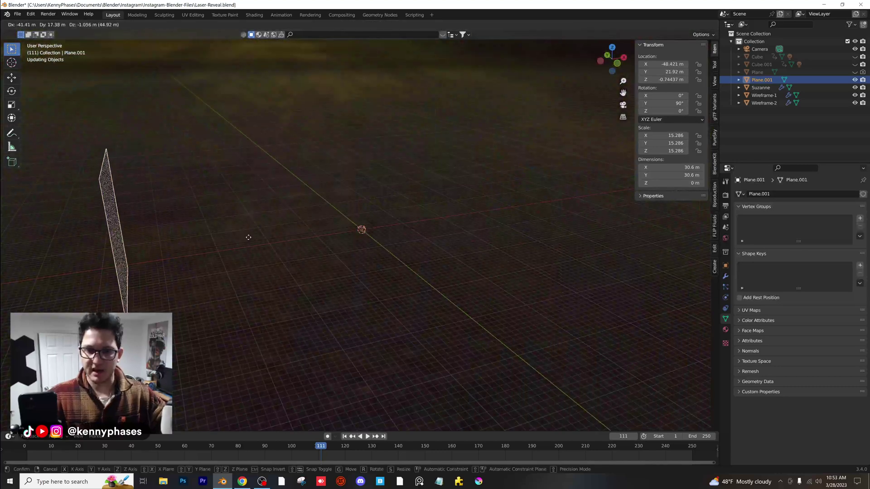
click(249, 238)
middle_drag(308, 239, 226, 230)
key(s)
click(453, 167)
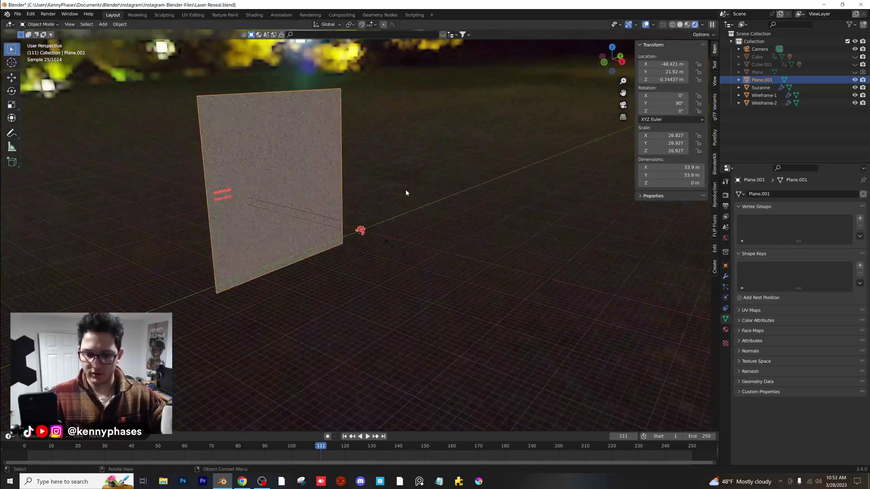
Shift the backdrop plane to fill the camera frame and push it back along X to about X -86.42 m, Y 28.69 m
key(KP_0)
key(g)
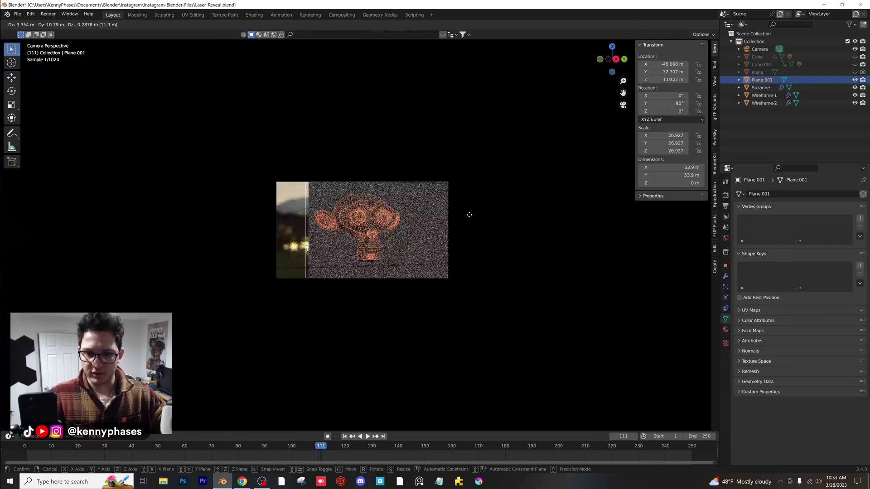
click(447, 214)
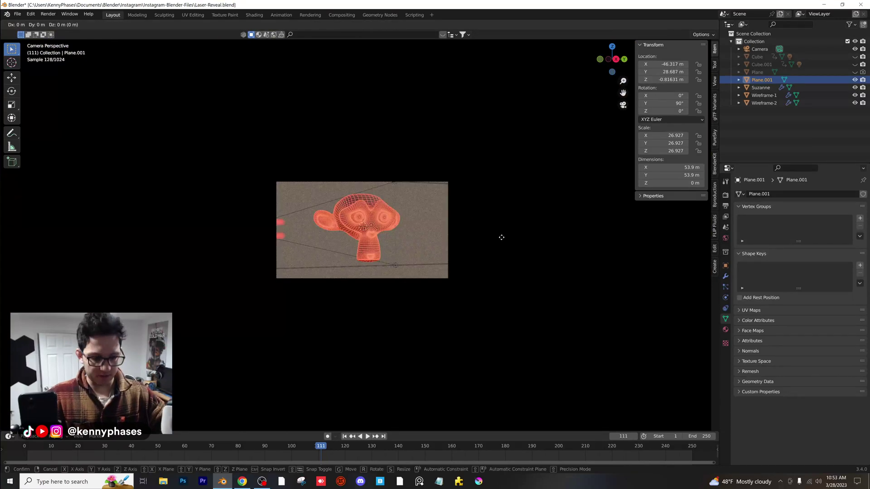
key(x)
click(422, 234)
scroll(422, 233, up, 5)
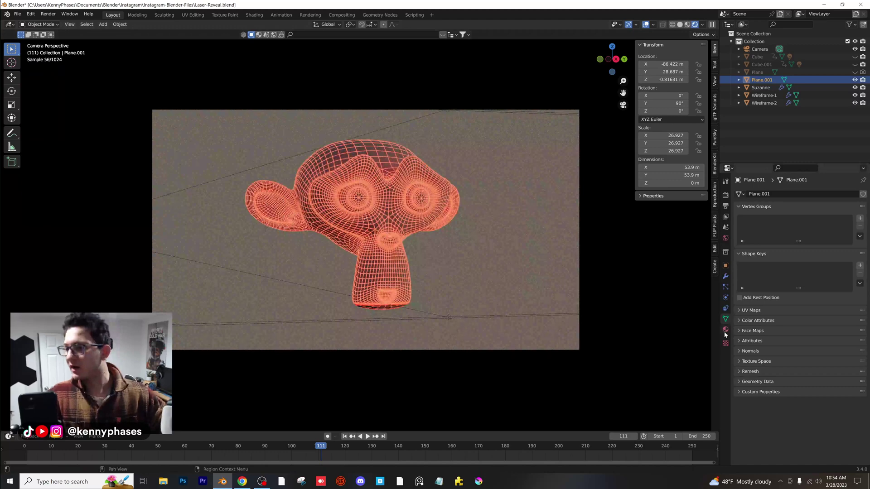
Give the backdrop plane a new material with a near-black base color of value 0.022
click(725, 333)
middle_drag(453, 262, 360, 165)
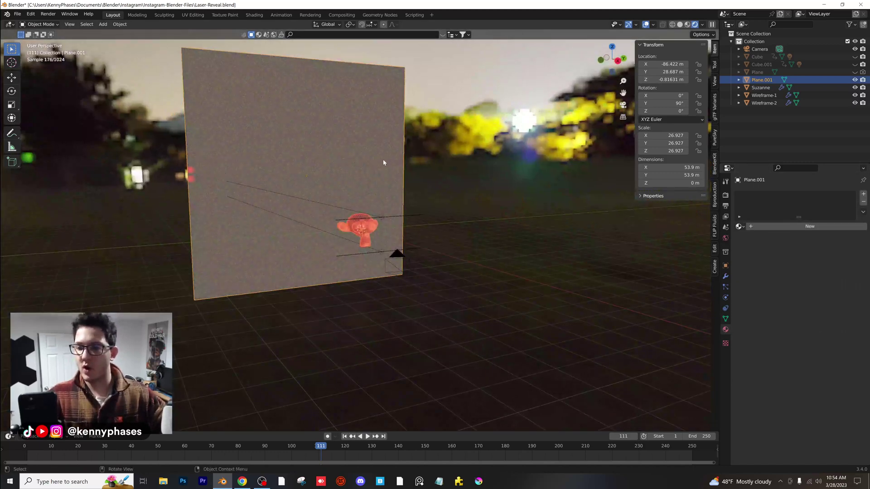
key(KP_0)
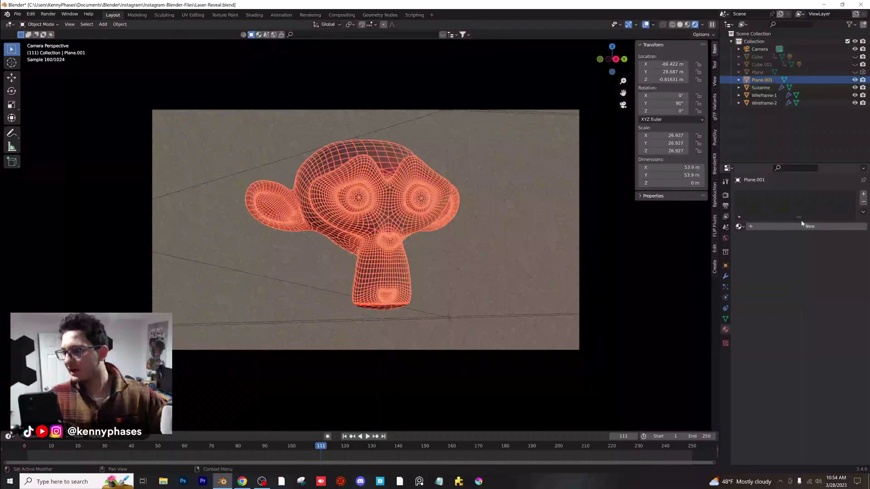
click(809, 227)
click(842, 317)
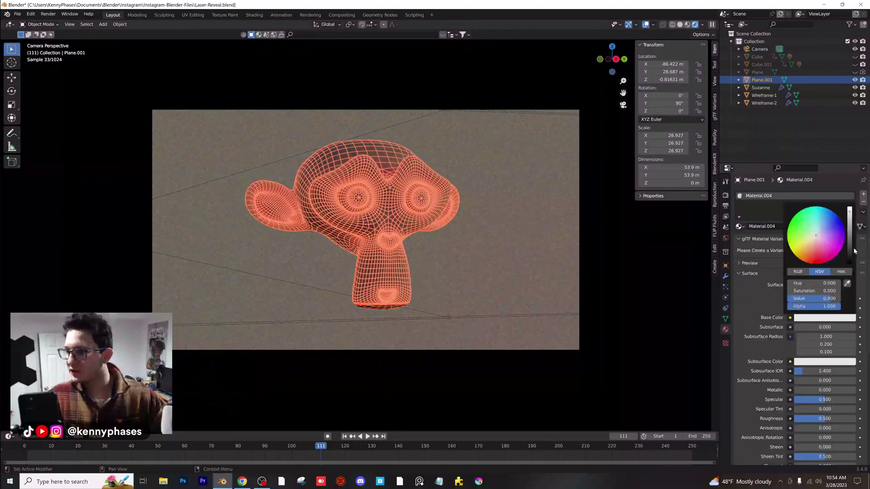
click(848, 258)
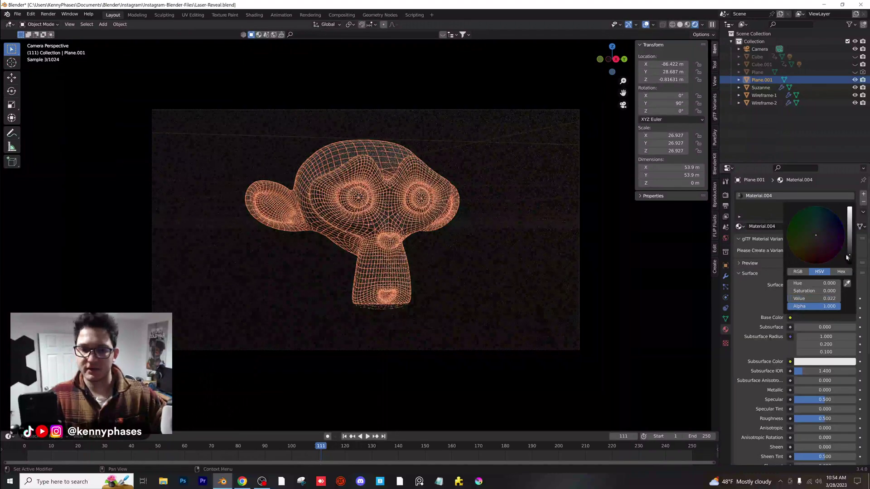
Play the laser reveal from near its start to check it against the dark backdrop, and save the file
click(36, 447)
key(space)
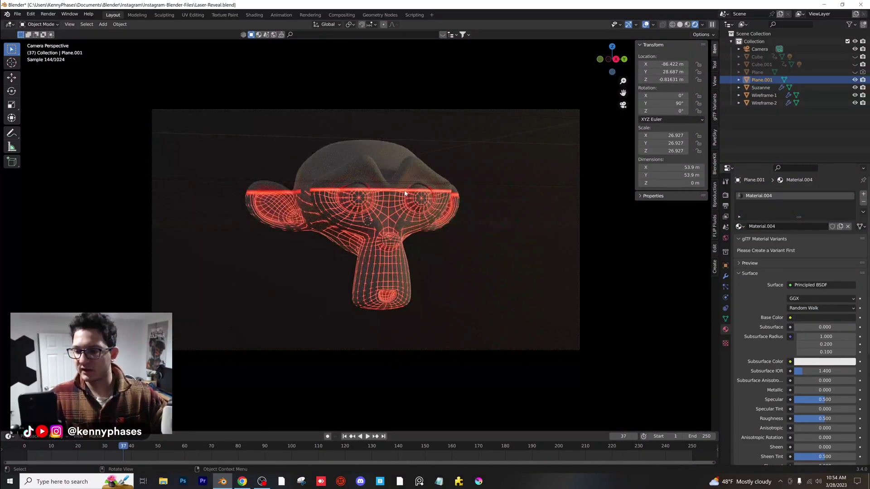
scroll(405, 194, up, 3)
key(space)
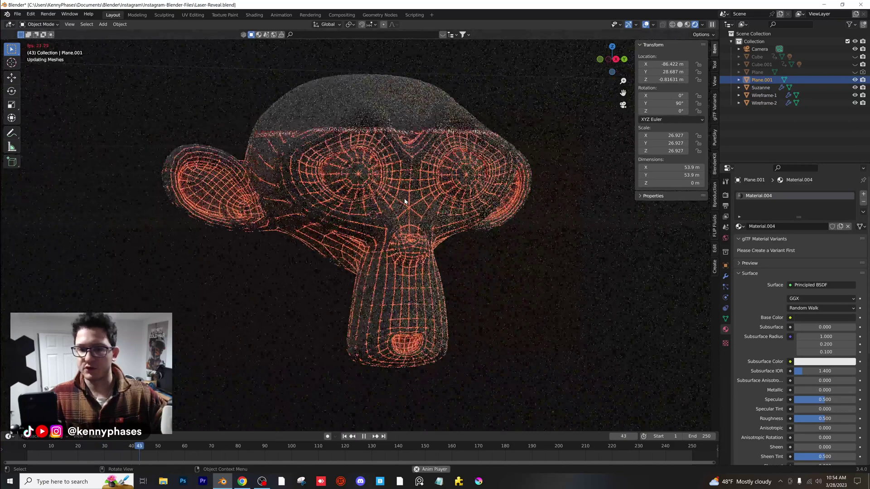
key(space)
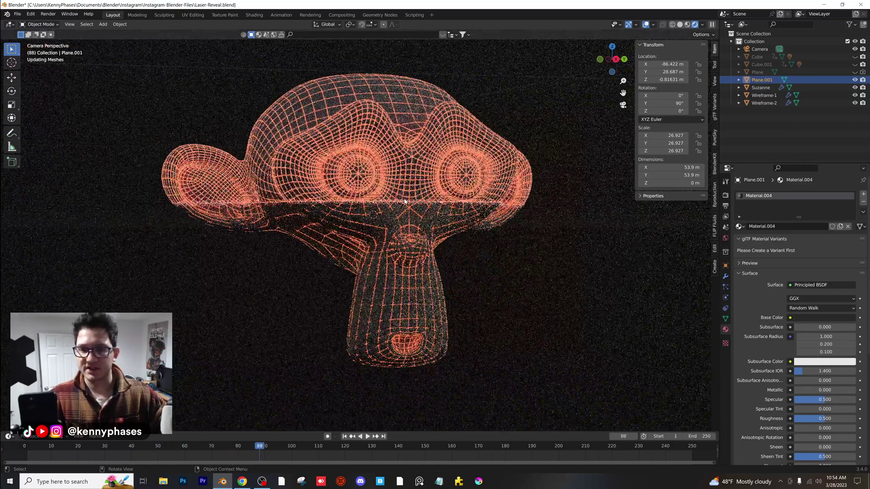
key(ctrl+s)
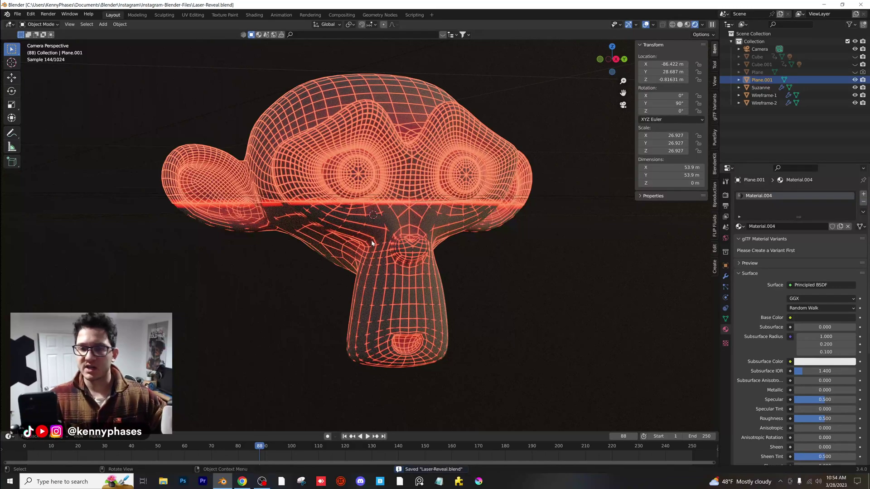
Play more of the reveal in the camera view, then scrub back to frame 35
scroll(361, 229, down, 1)
key(space)
key(space)
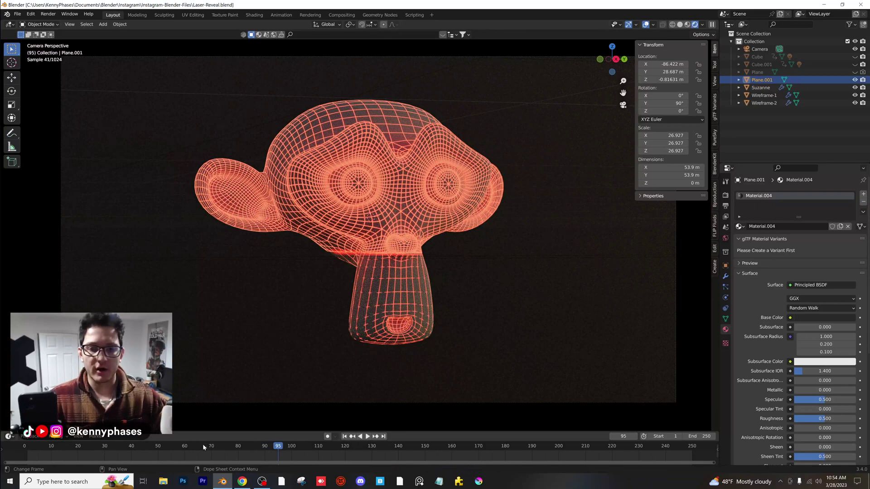
drag(204, 448, 119, 444)
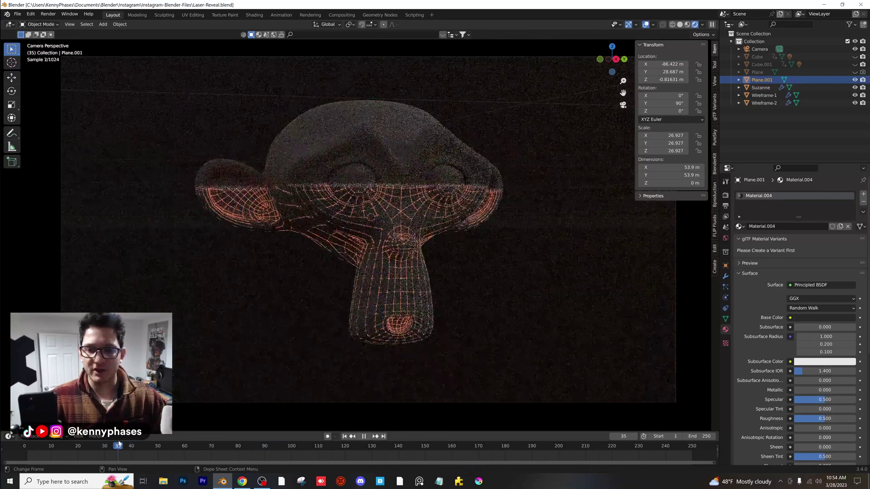
scroll(398, 226, down, 2)
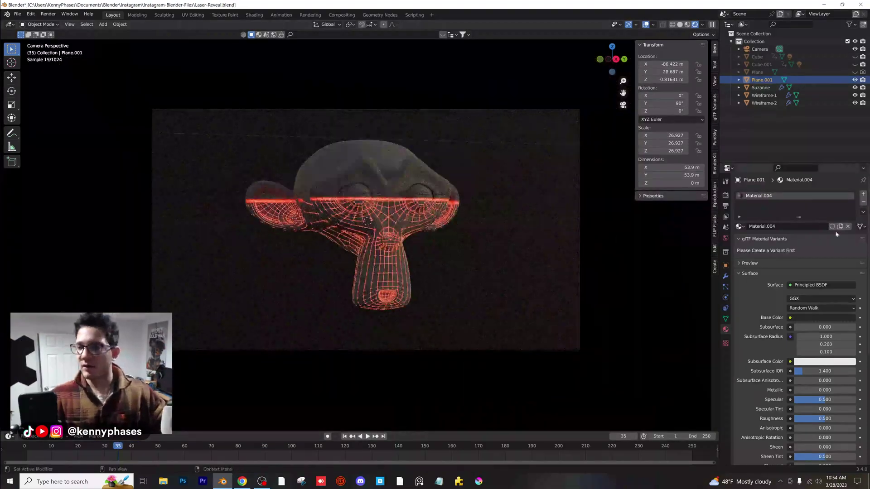
Set the render denoiser to OptiX and save the file
click(725, 195)
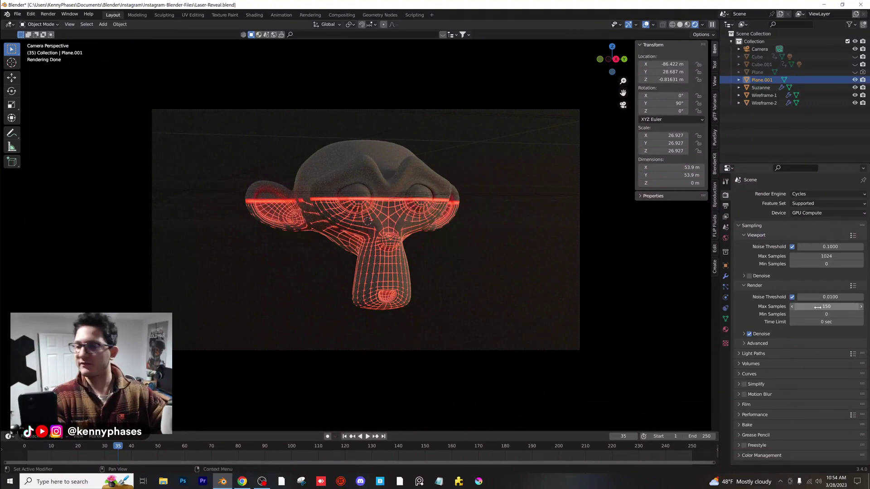
click(761, 334)
click(813, 346)
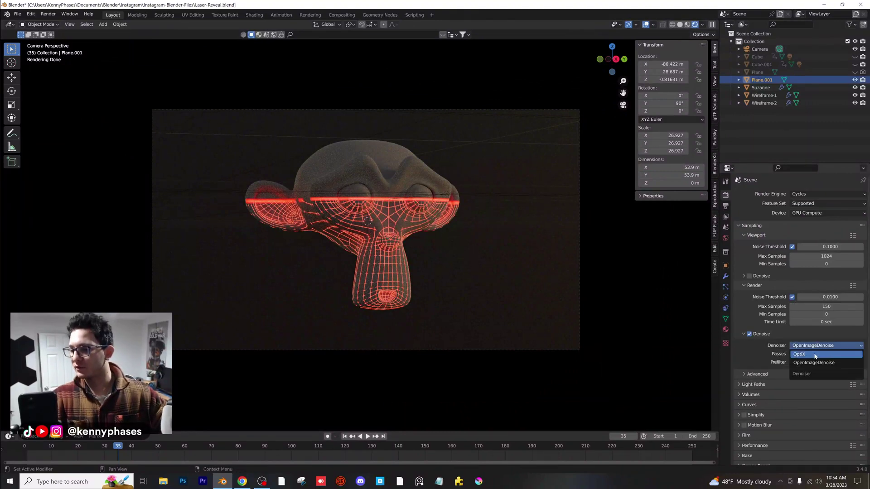
click(815, 355)
scroll(445, 223, up, 3)
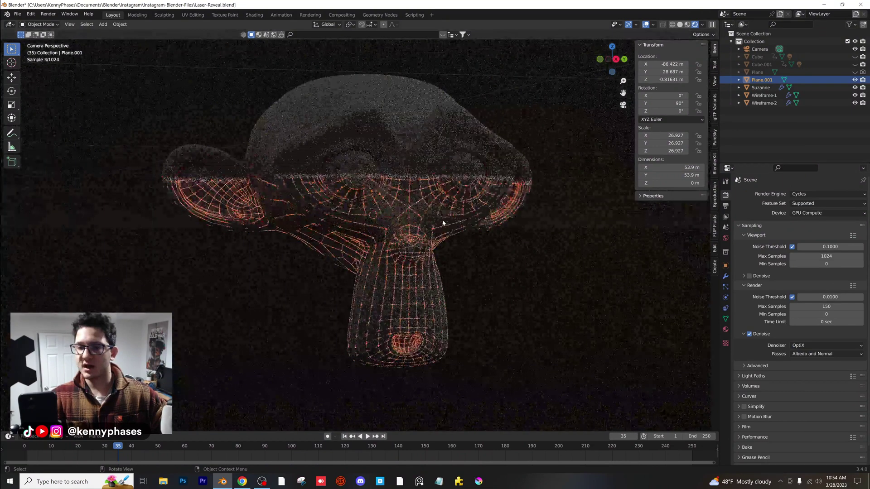
scroll(443, 223, down, 3)
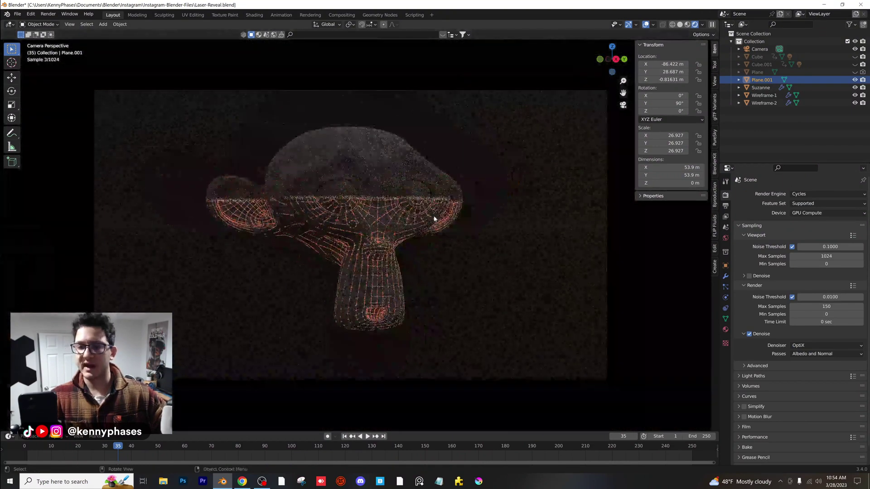
key(ctrl+s)
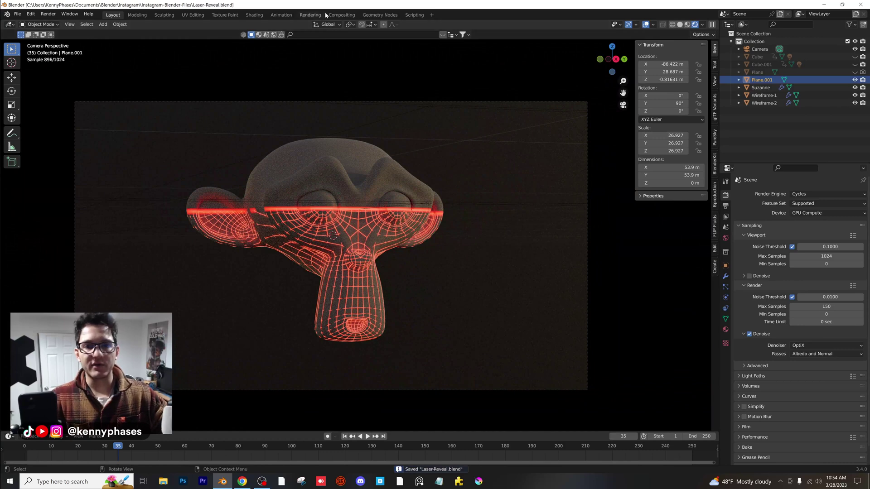
Enable nodes in the Compositing workspace and move the Composite node away from Render Layers to make room between them
click(341, 15)
click(100, 24)
middle_drag(320, 186, 339, 246)
scroll(442, 204, up, 2)
middle_drag(428, 191, 360, 166)
drag(502, 205, 483, 190)
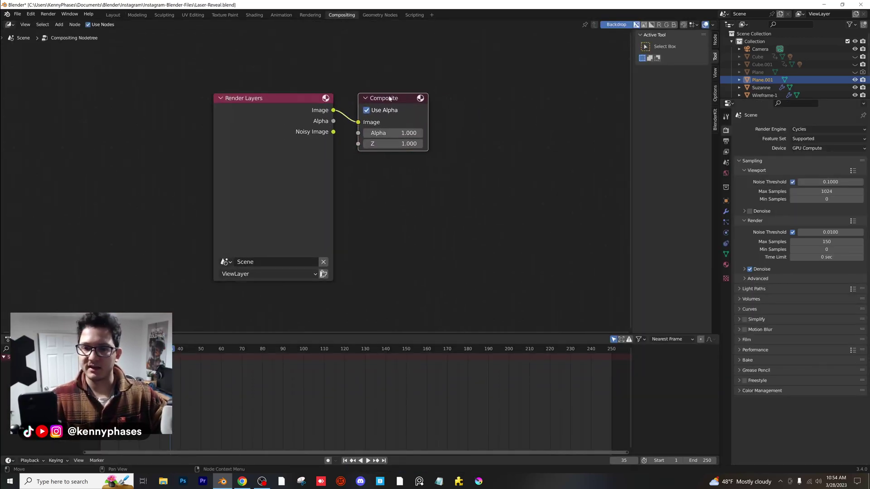
drag(363, 113, 479, 120)
Insert a Glare node between Render Layers and Composite, using Fog Glow at Medium quality
click(59, 24)
click(79, 34)
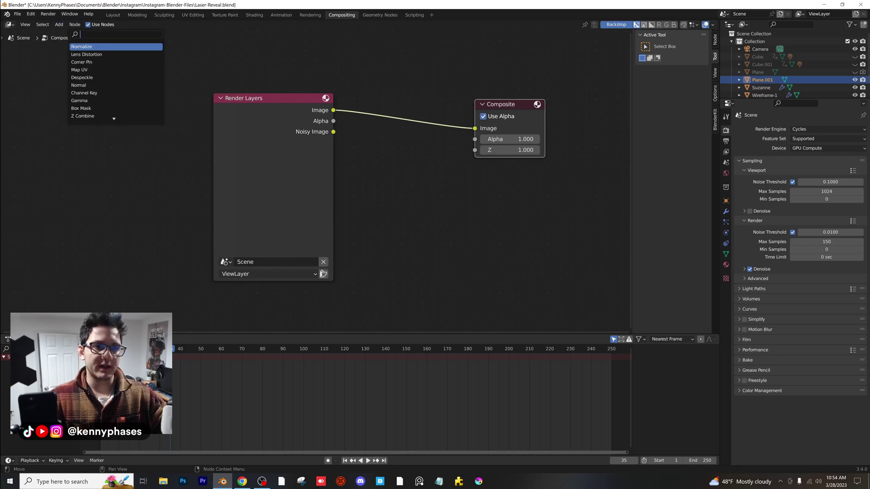
key(Return)
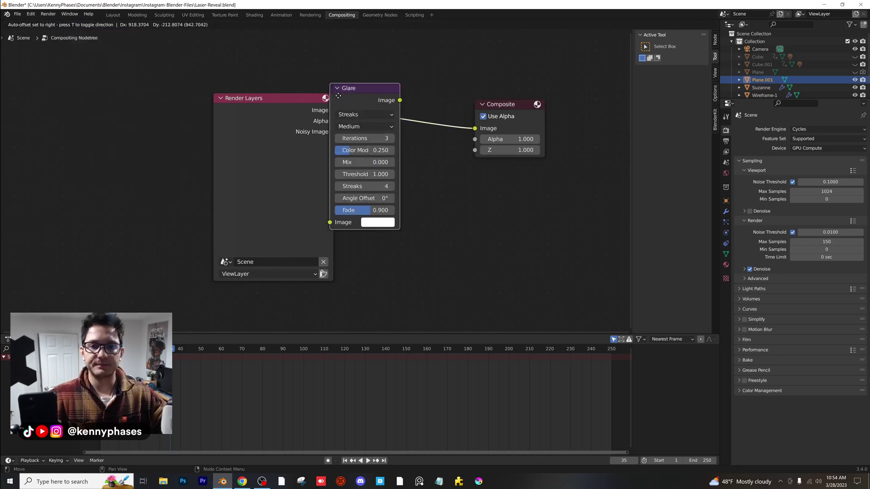
click(397, 120)
click(395, 133)
click(406, 164)
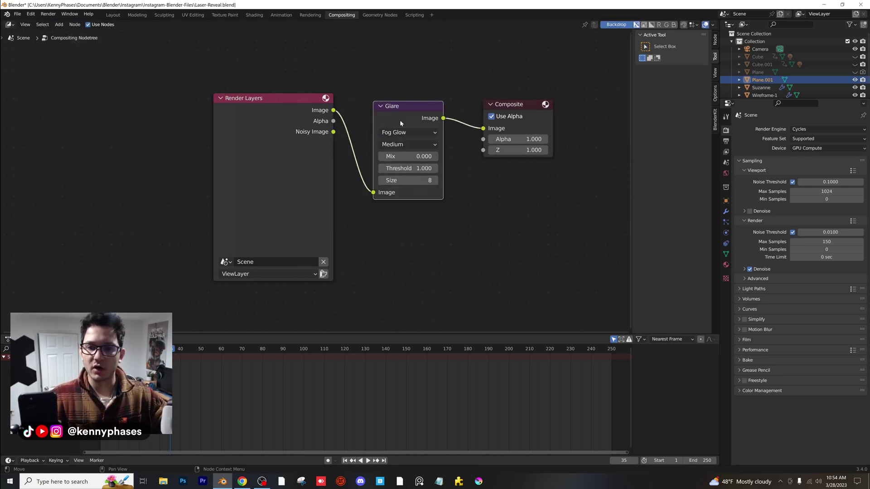
click(409, 144)
click(406, 166)
Rearrange the Render Layers, Glare and Composite nodes to leave free space after the Glare node
drag(280, 98, 180, 91)
drag(405, 106, 310, 96)
drag(511, 105, 493, 82)
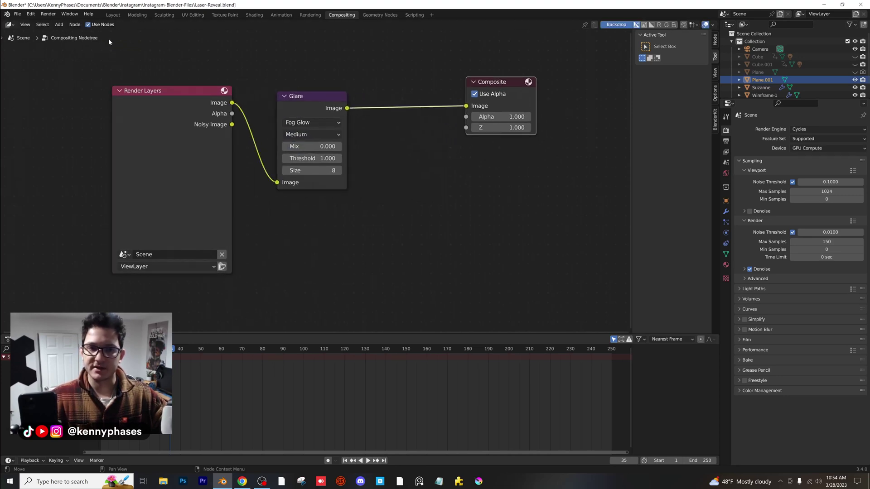
Add a Viewer node below Composite and connect the Glare node's image output to it
click(64, 29)
click(70, 35)
text(v)
click(86, 57)
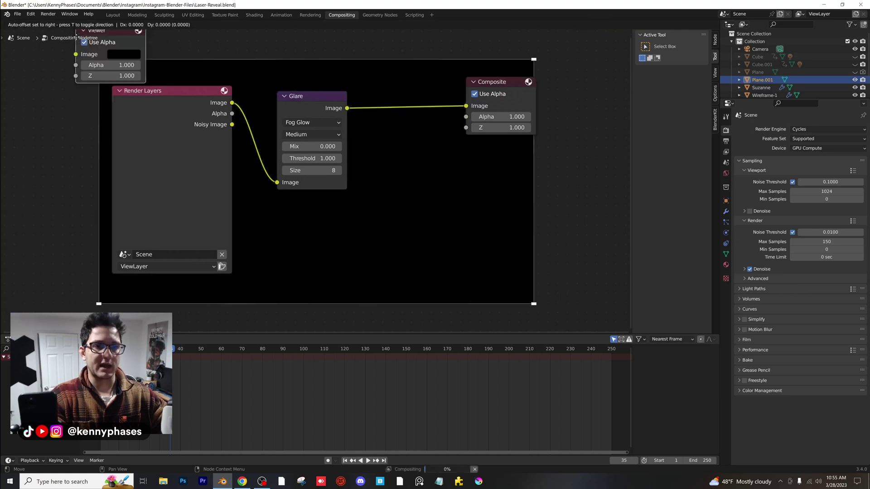
click(469, 163)
drag(348, 109, 494, 156)
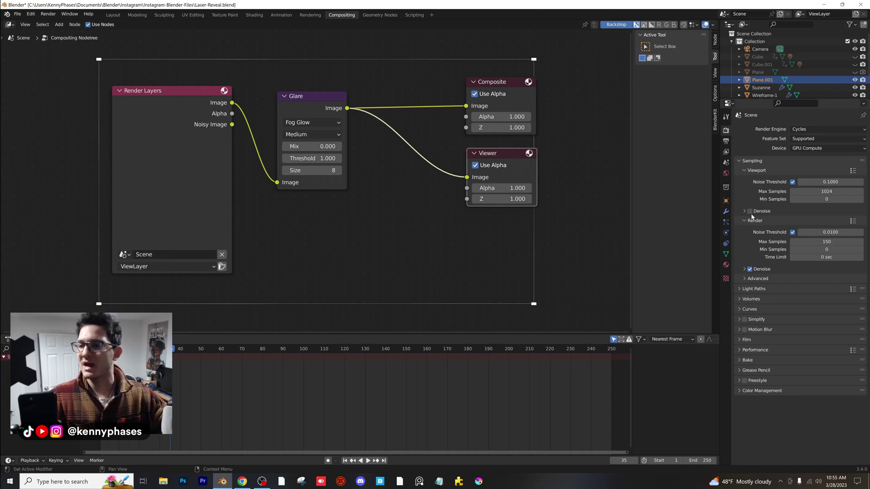
Return to the Layout workspace, save the file, and run a test render of frame 35, closing its window after checking it
click(113, 15)
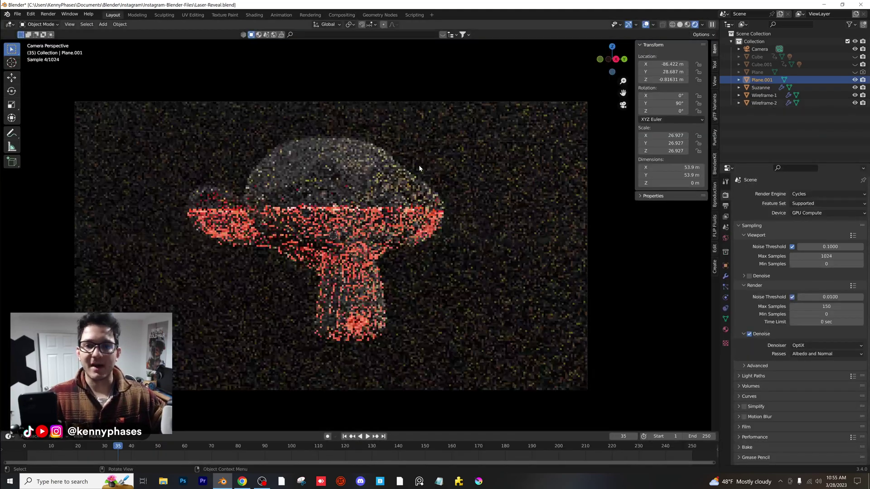
key(ctrl+s)
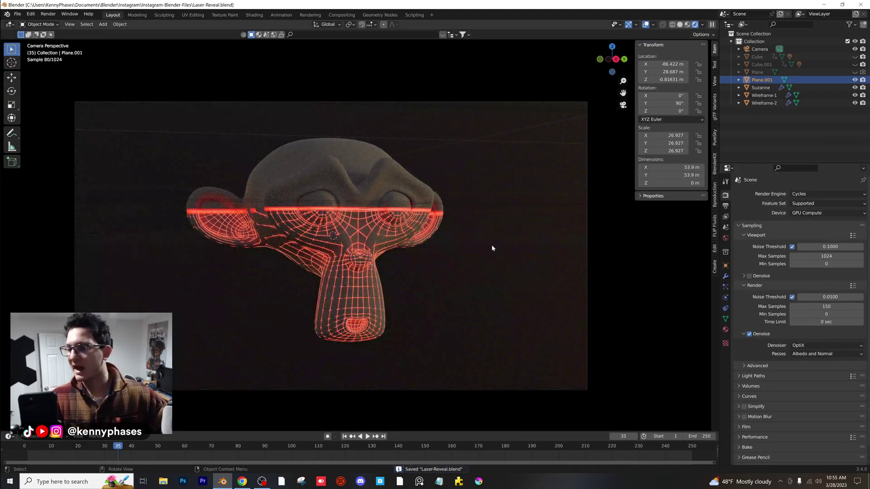
key(F12)
drag(442, 102, 348, 81)
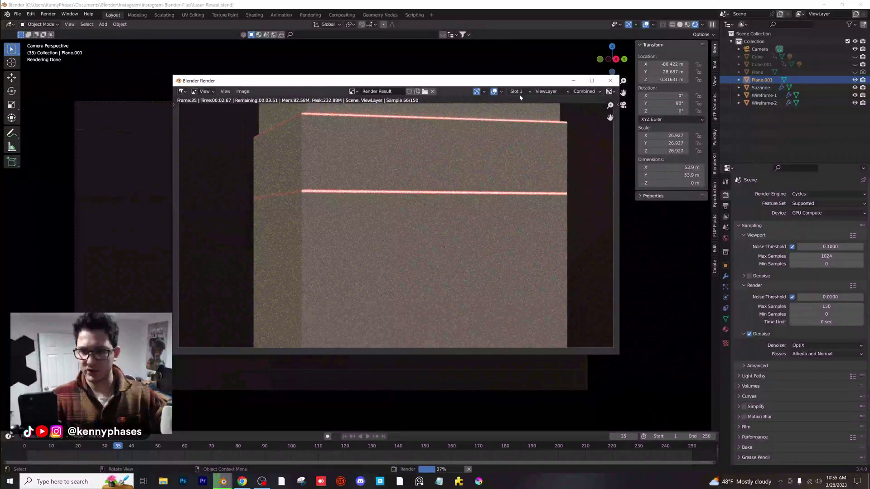
click(610, 80)
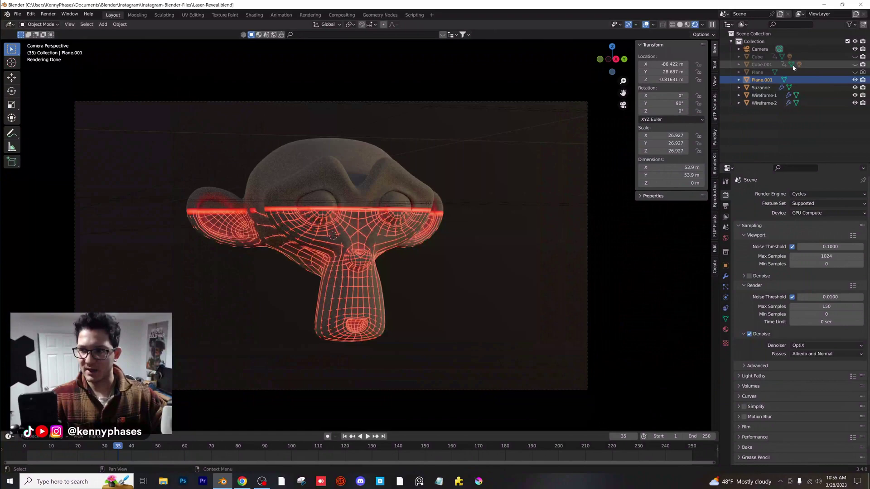
Disable both Boolean cubes for rendering, save the file, and render frame 35 again
click(863, 56)
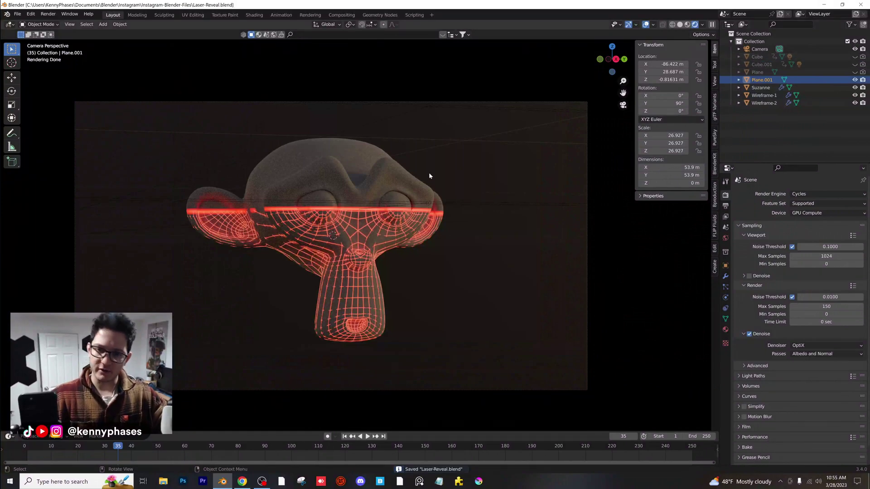
key(F12)
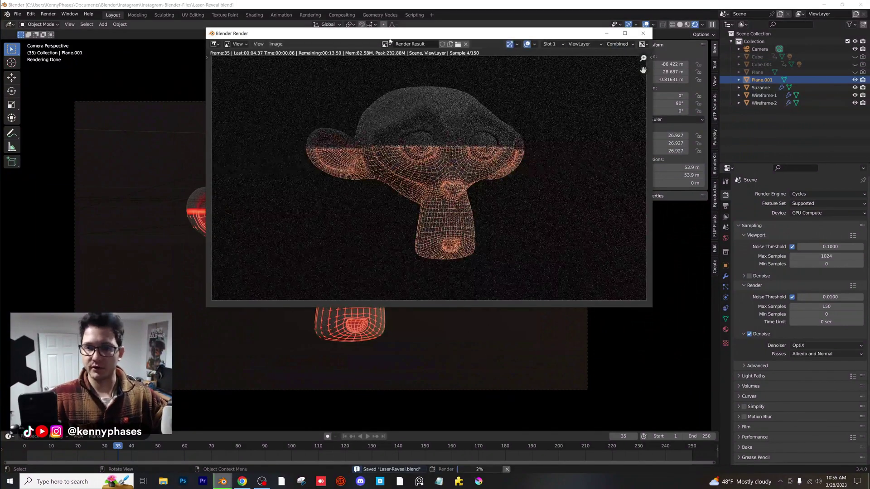
Examine the finished render of frame 35 up close around the laser line, ear and wireframe, and close the render window
drag(403, 39, 320, 77)
drag(573, 345, 675, 396)
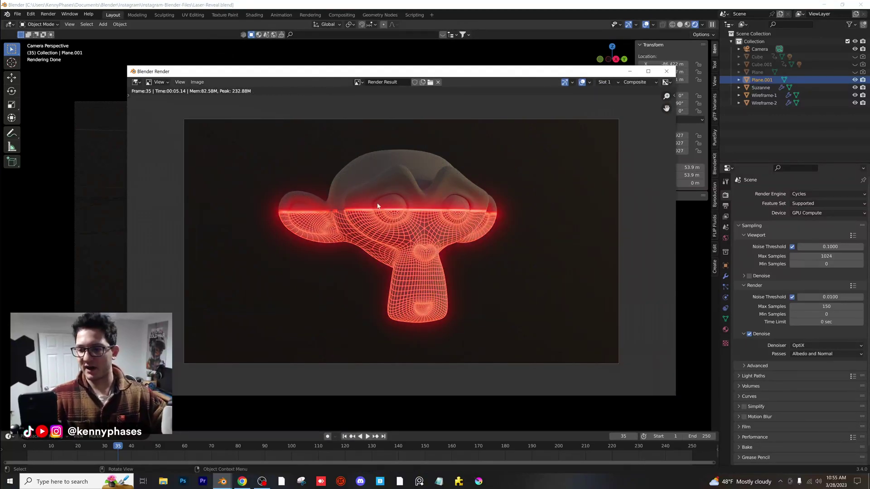
scroll(377, 206, up, 2)
middle_drag(410, 196, 397, 197)
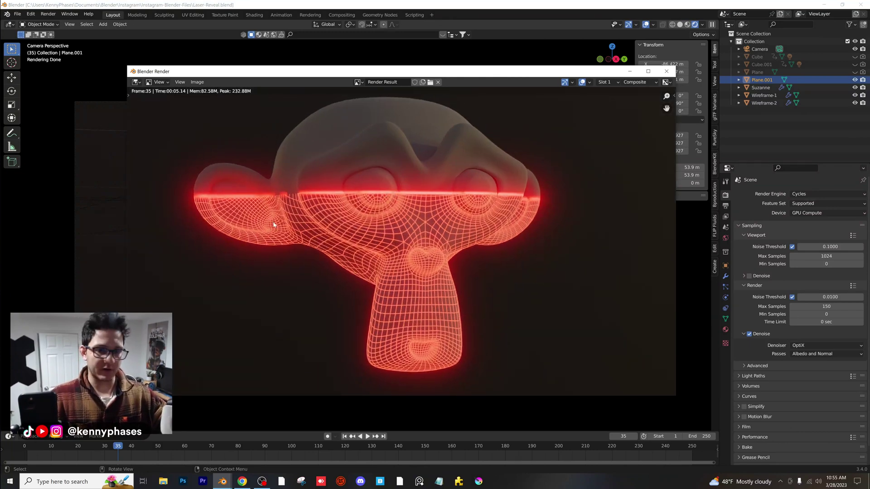
scroll(386, 198, up, 6)
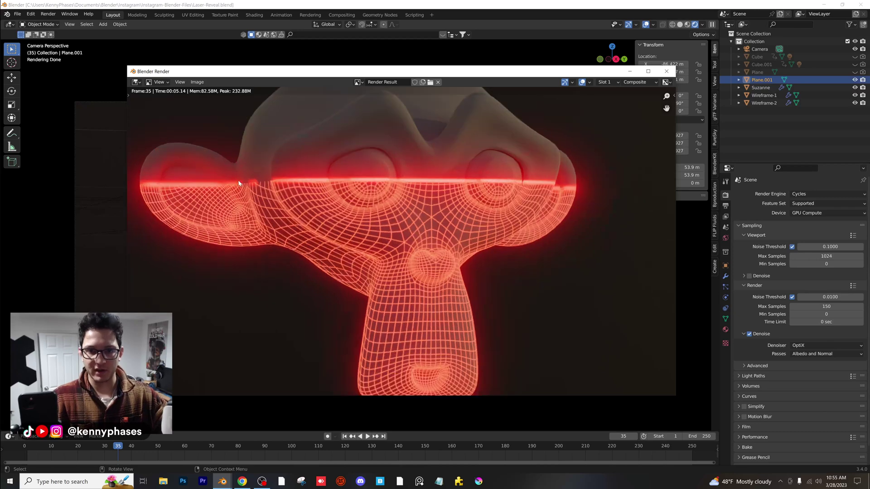
scroll(378, 217, up, 4)
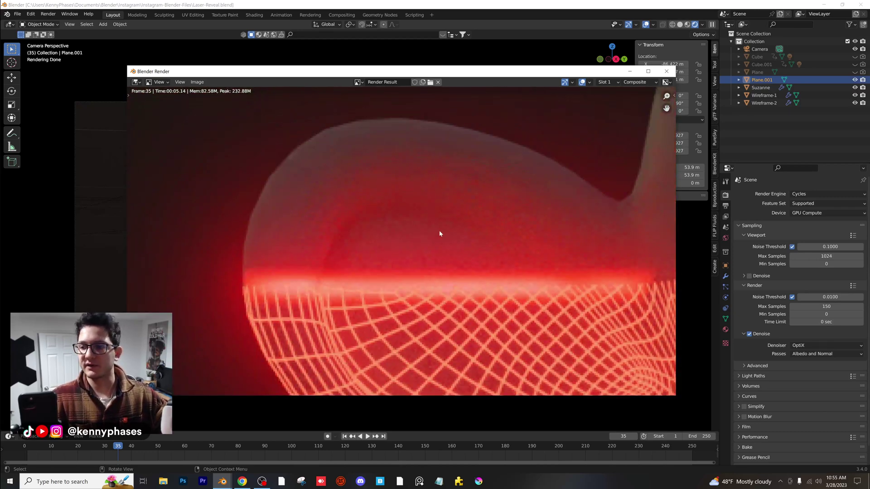
scroll(398, 253, down, 5)
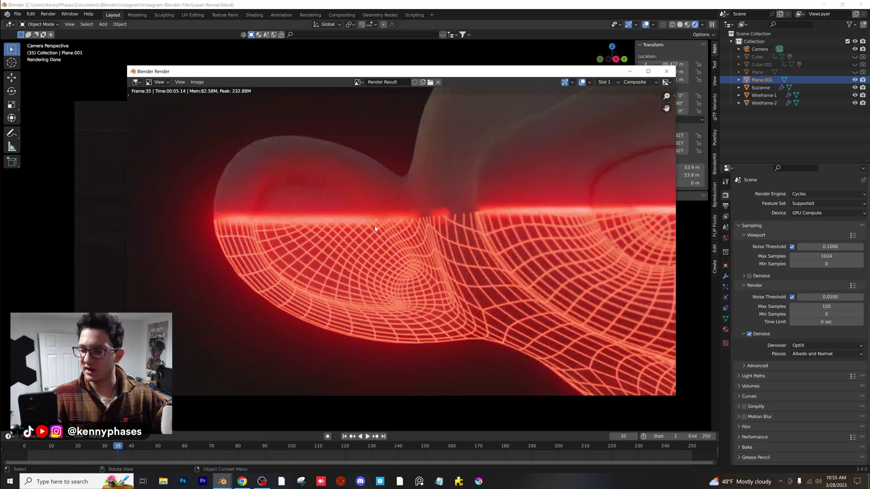
scroll(475, 254, down, 1)
scroll(475, 253, down, 4)
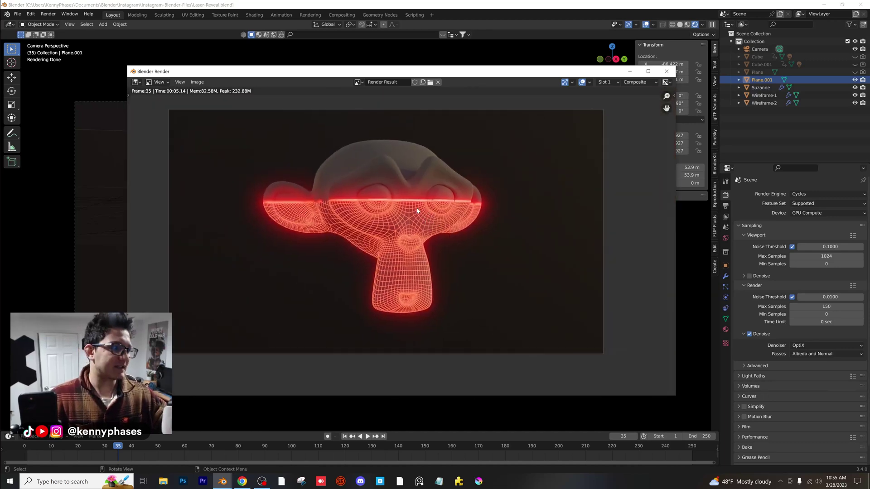
middle_drag(410, 208, 428, 223)
scroll(426, 216, up, 1)
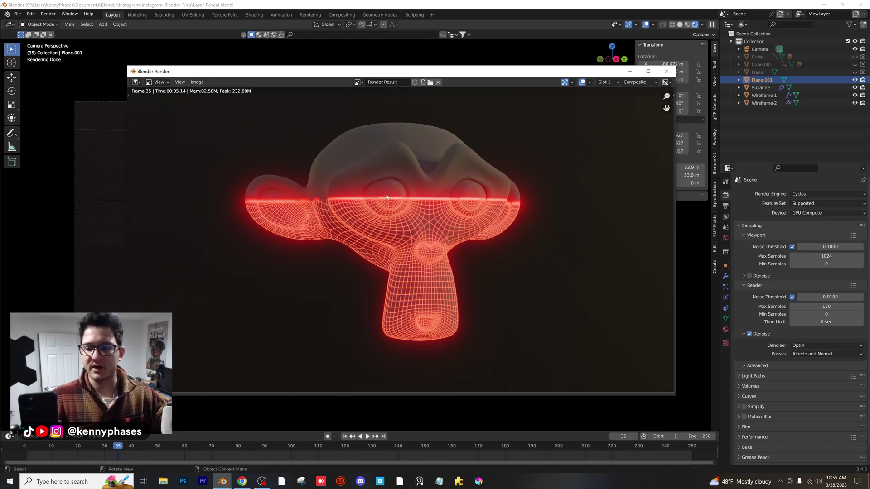
click(662, 72)
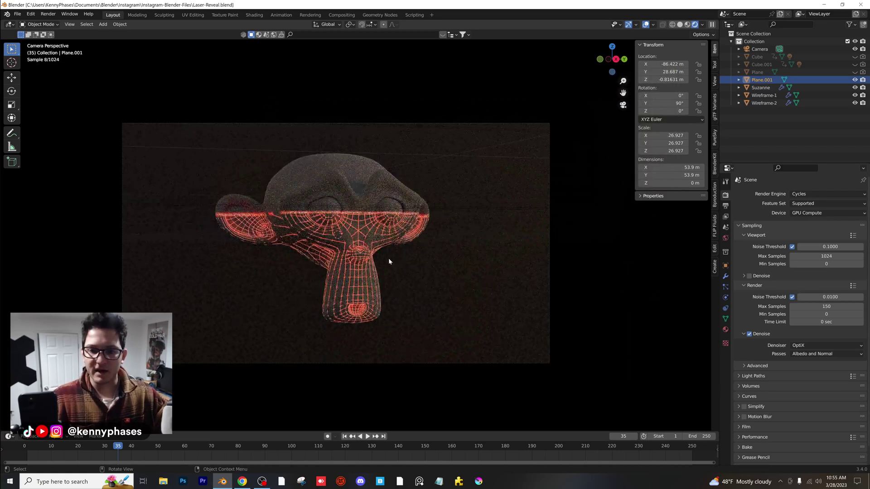
Inspect the setup outside the camera with the Boolean Cube shown and Plane.001 hidden, and restore their visibility and the camera view
scroll(364, 254, up, 3)
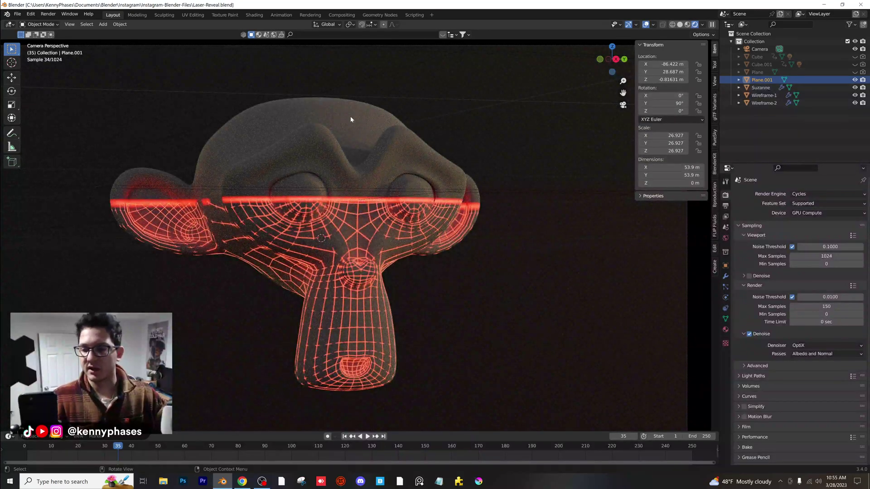
shift+middle_drag(355, 243, 404, 232)
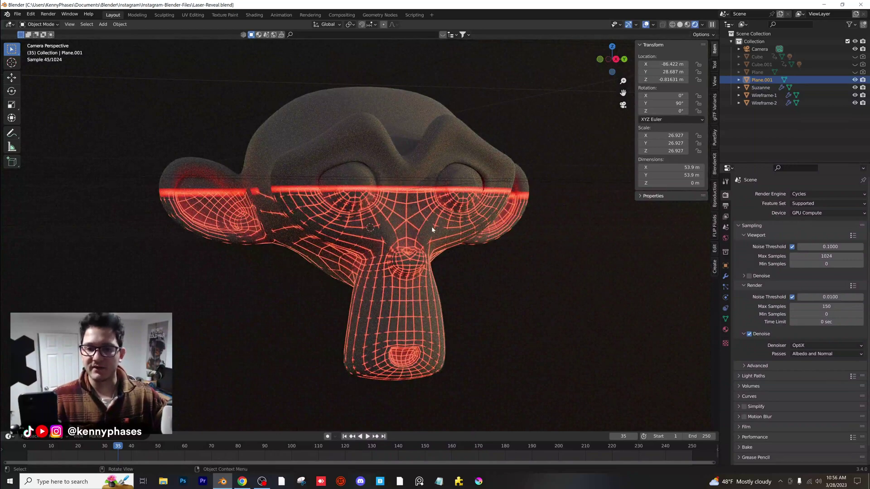
middle_drag(412, 158, 385, 236)
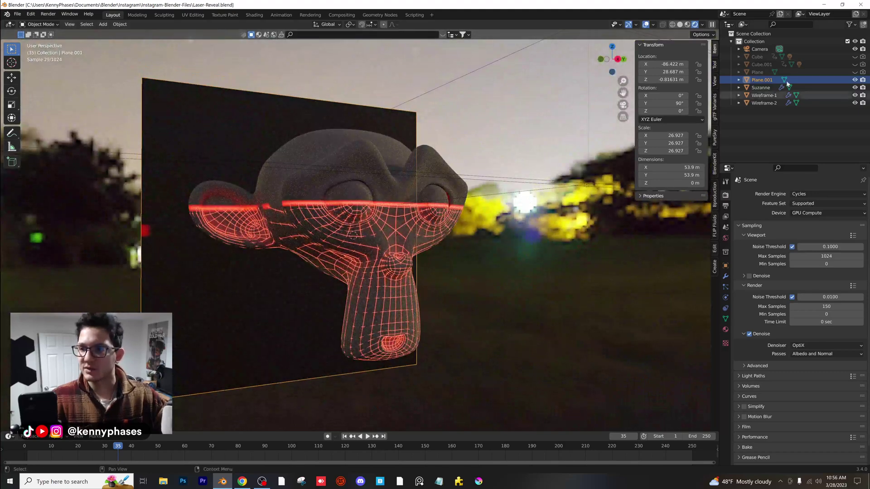
click(855, 57)
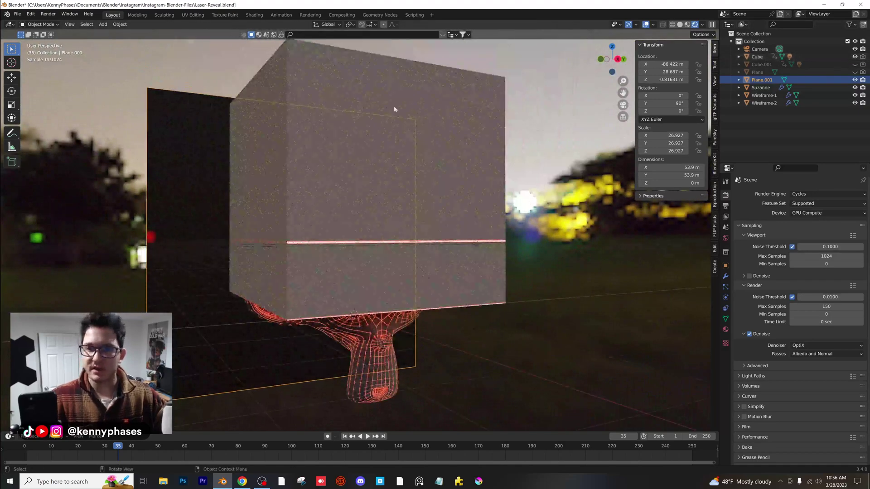
middle_drag(455, 247, 438, 156)
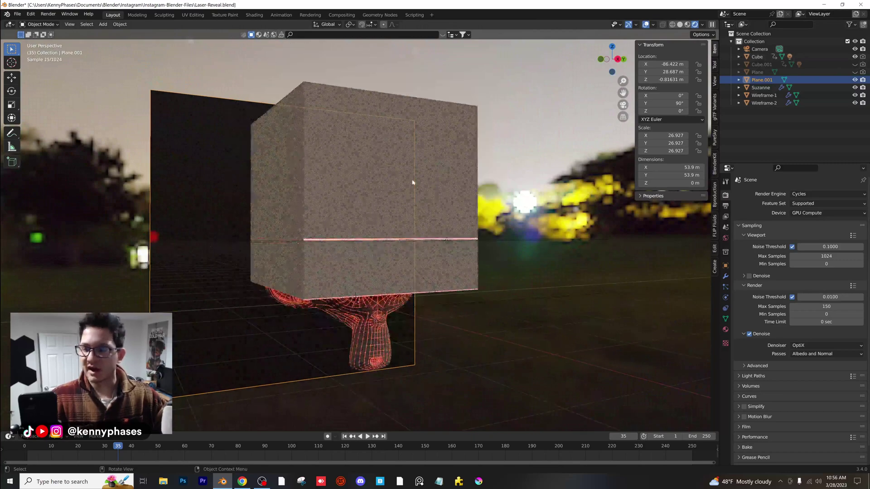
click(855, 80)
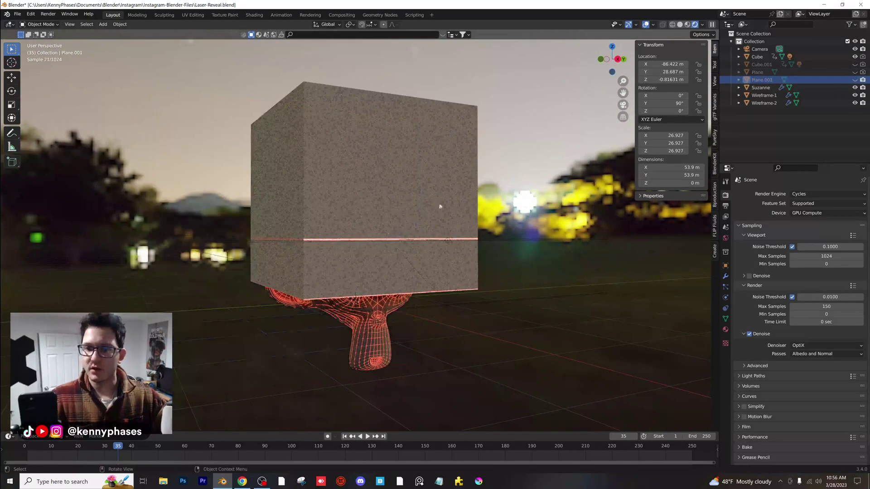
click(855, 57)
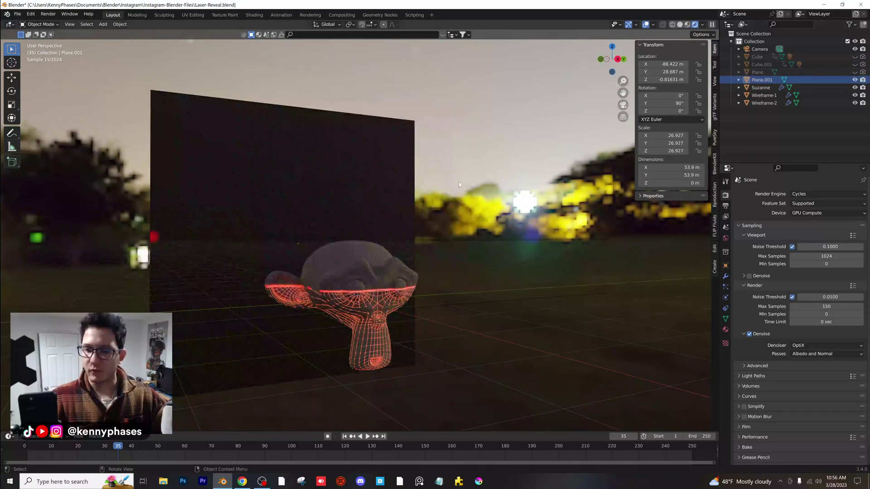
key(KP_0)
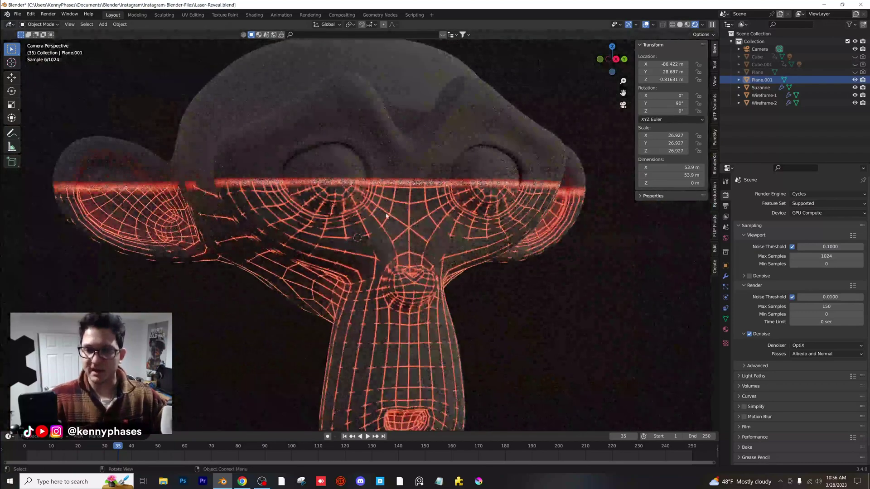
Open the modifier stack of Wireframe-1, collapse its Subdivision, Wireframe and Boolean modifiers, and save the file
click(411, 215)
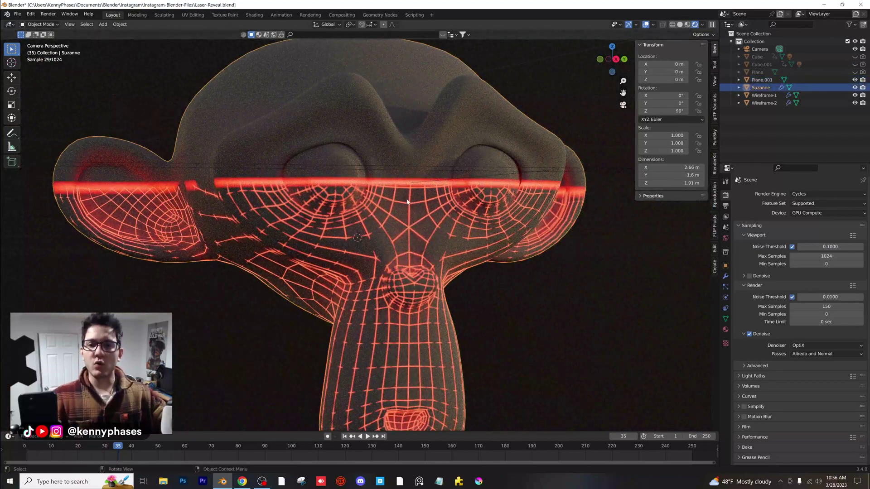
click(412, 204)
scroll(411, 203, down, 3)
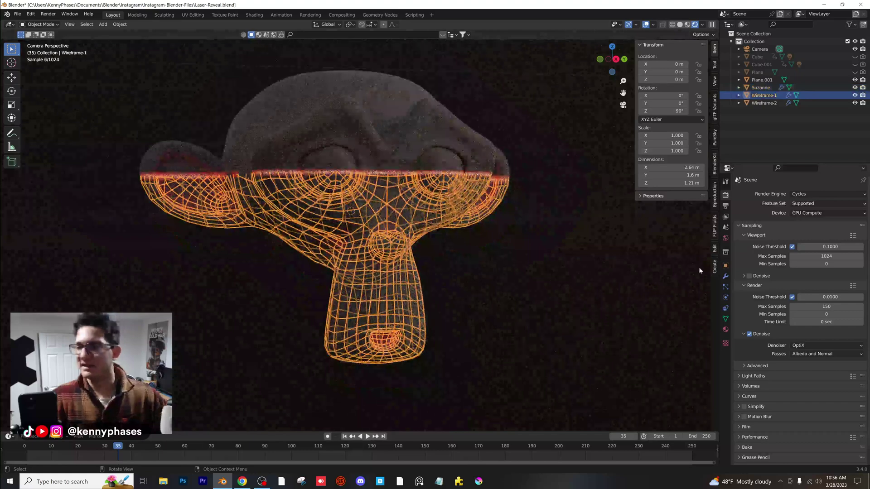
click(725, 277)
scroll(519, 257, up, 2)
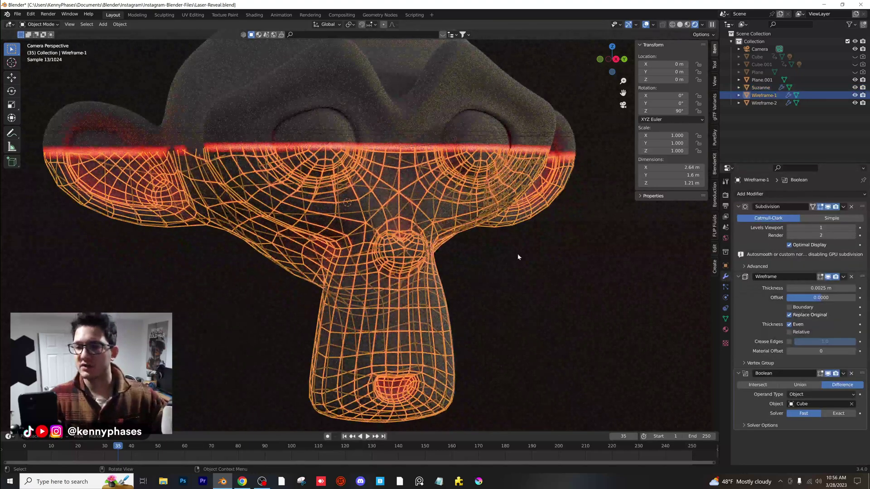
click(739, 276)
click(739, 207)
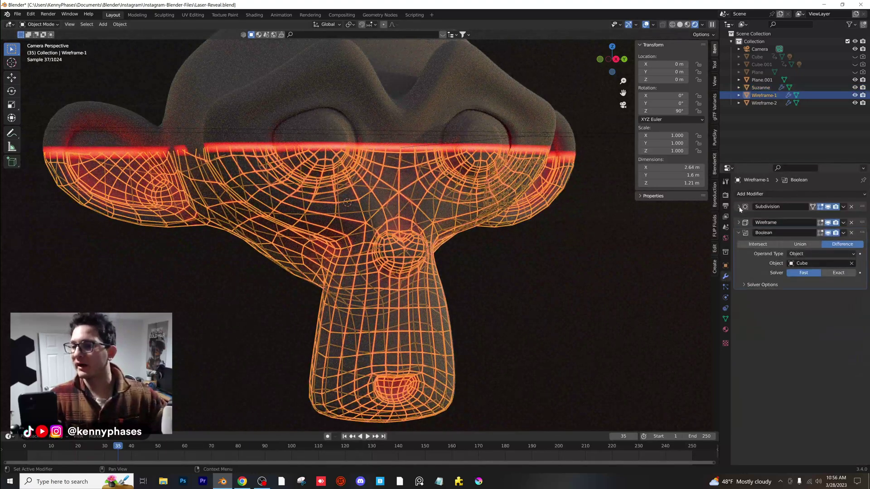
click(738, 227)
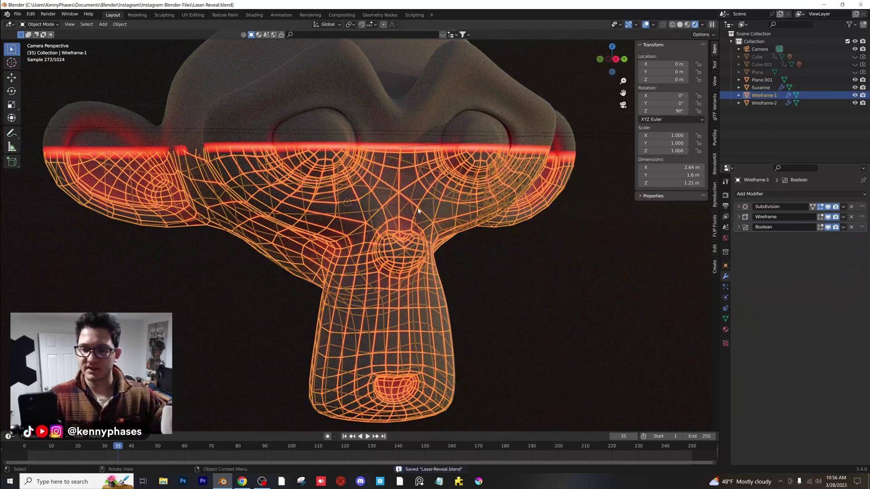
Add a Build modifier to Wireframe-1 and move it above Subdivision in the modifier stack
scroll(418, 210, down, 2)
click(745, 194)
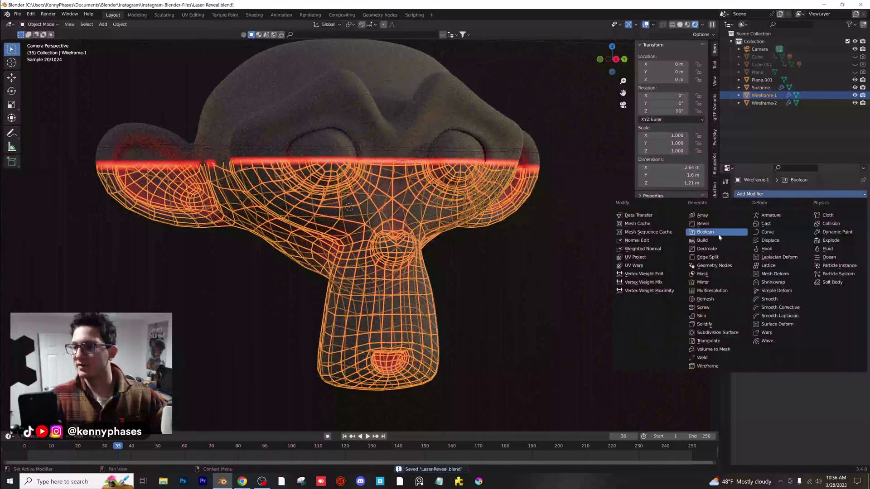
click(716, 240)
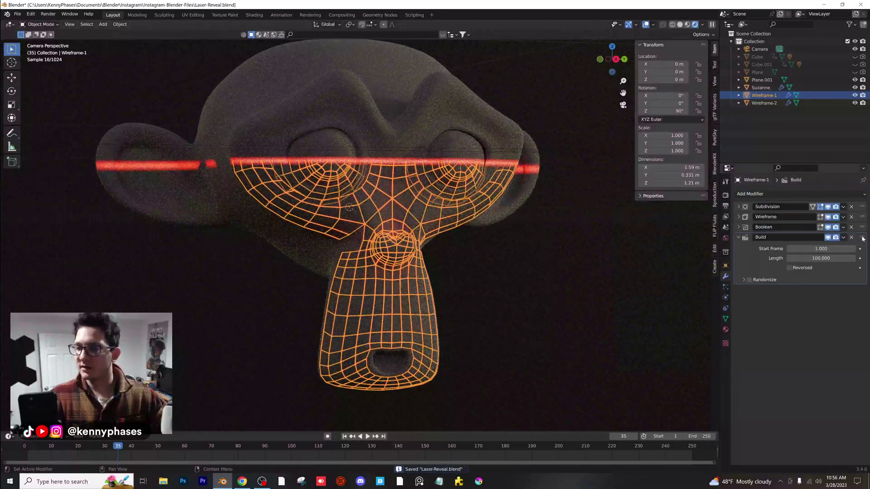
drag(863, 239, 802, 197)
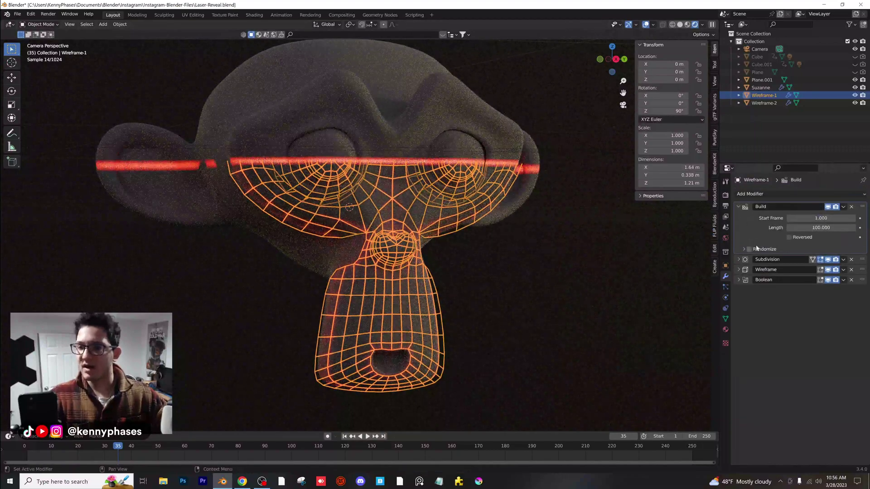
Try the Build modifier with Randomize enabled, previewing the animation from frame 22 and rechecking it around frame 35 with the wireframe deselected
click(749, 249)
click(84, 447)
key(space)
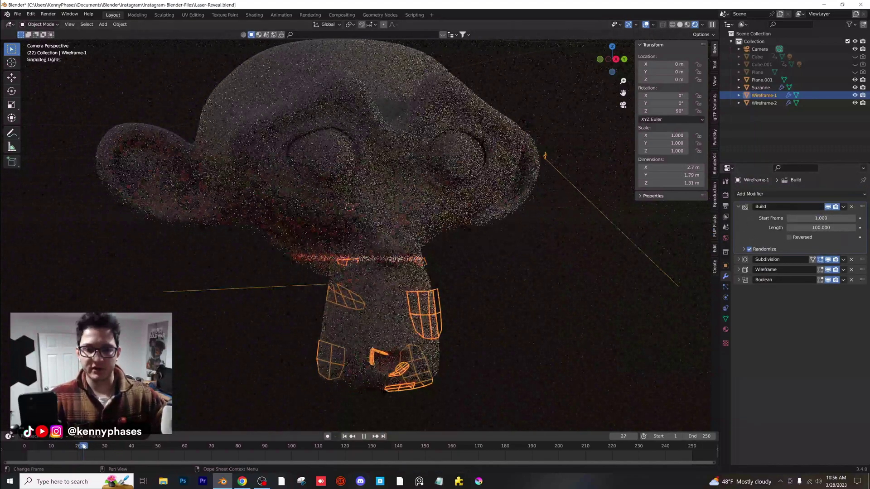
key(space)
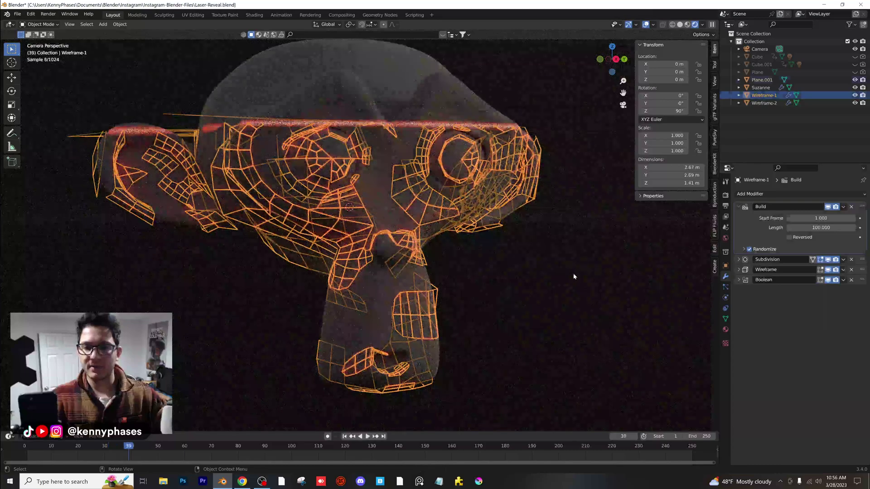
click(435, 282)
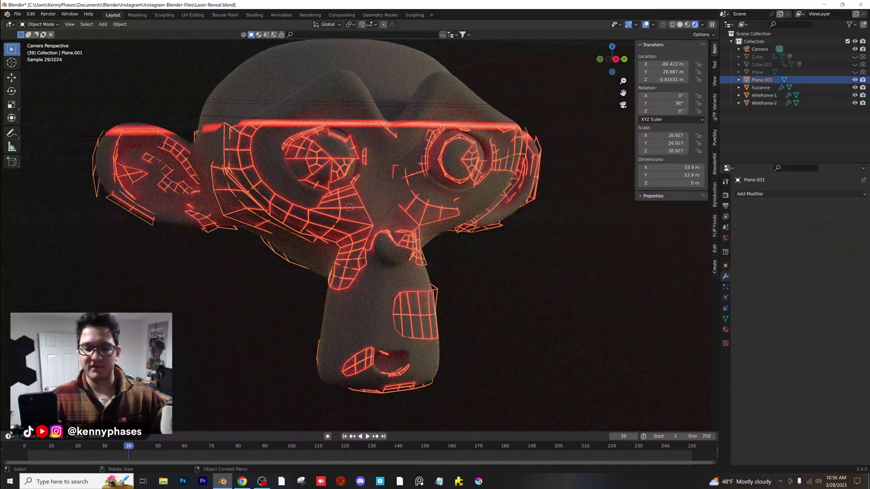
mouse_move(128, 445)
mouse_down()
mouse_move(104, 445)
mouse_move(115, 444)
mouse_up()
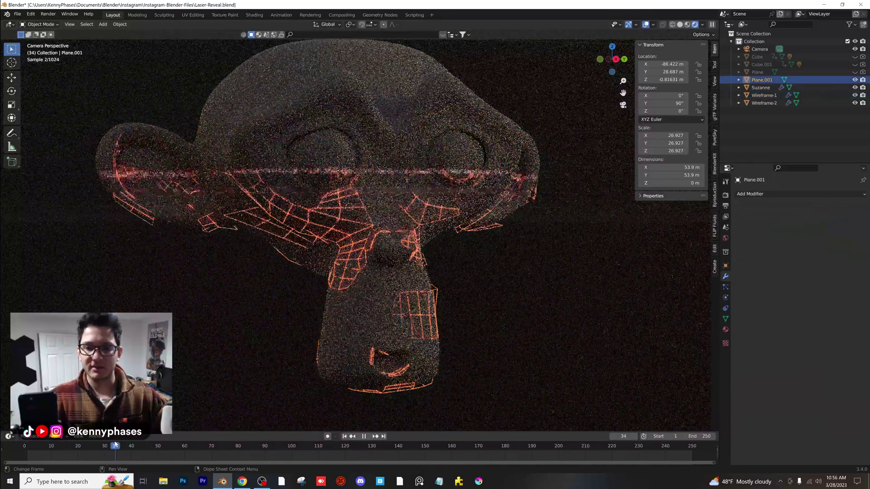
key(space)
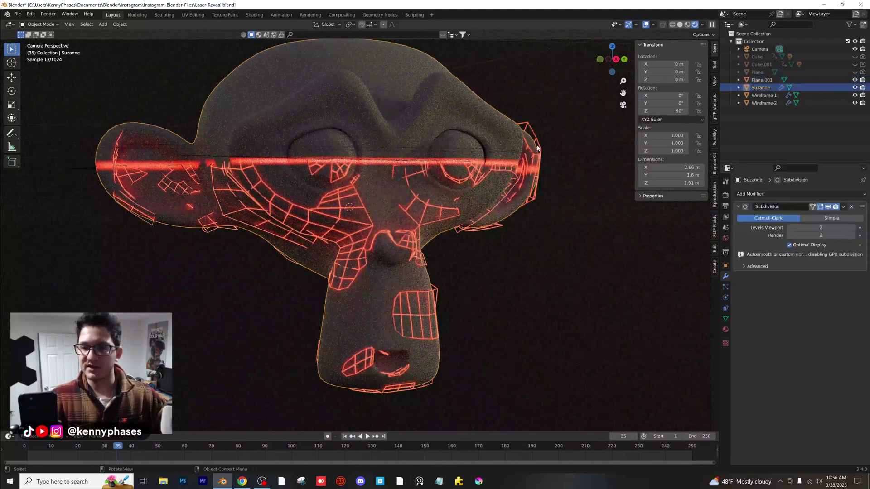
Disable Randomize in the Build modifier of Wireframe-1, play the animation to check the build-up, and go to frame 25
click(540, 147)
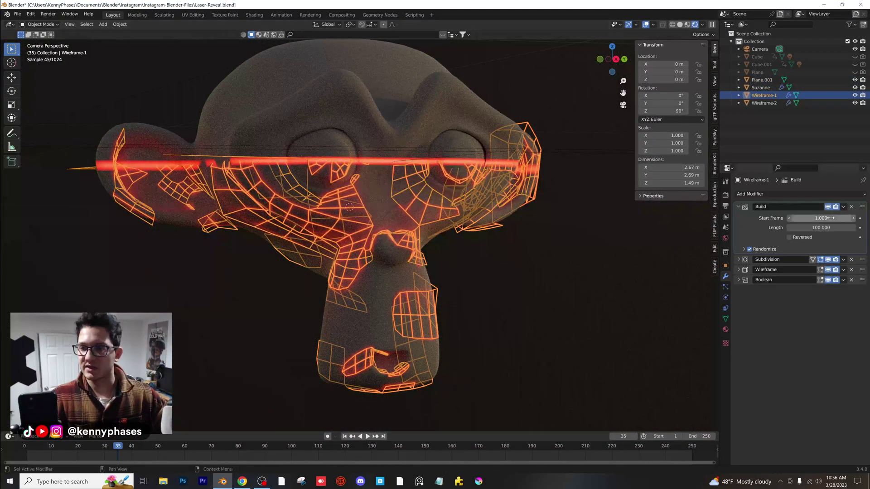
click(749, 249)
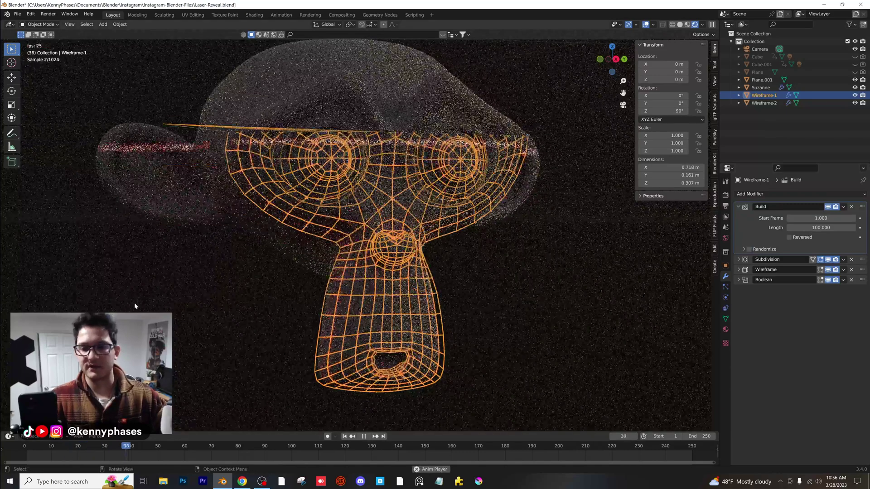
click(551, 264)
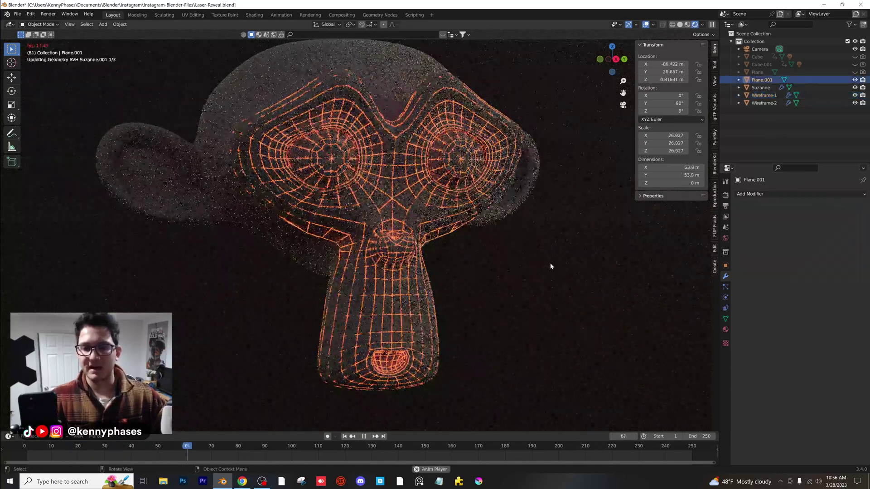
key(space)
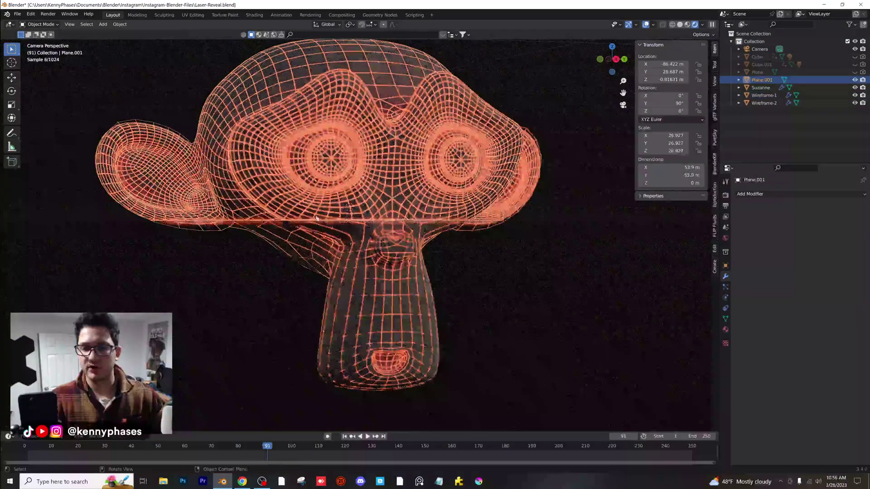
click(262, 235)
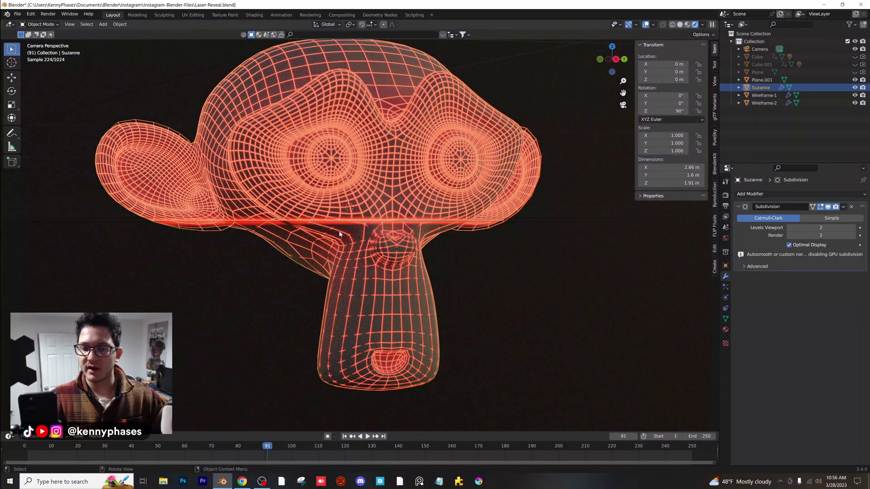
click(92, 446)
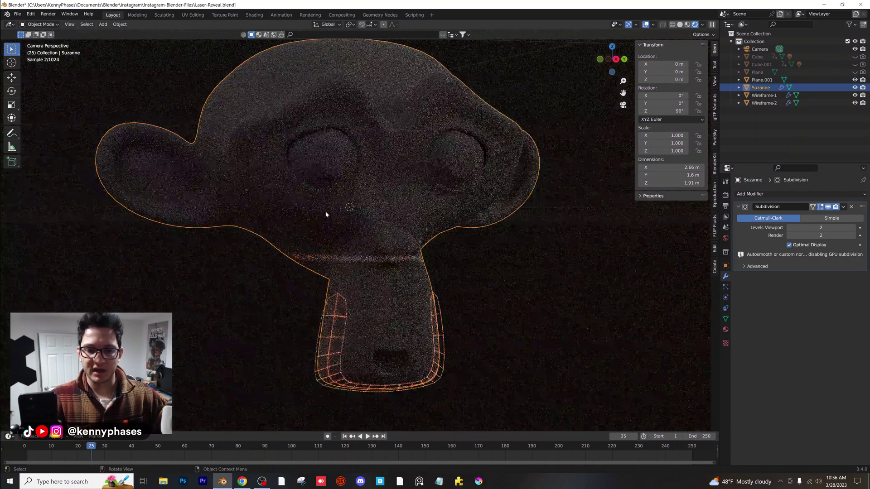
Remove the Build modifier from Wireframe-1
click(439, 315)
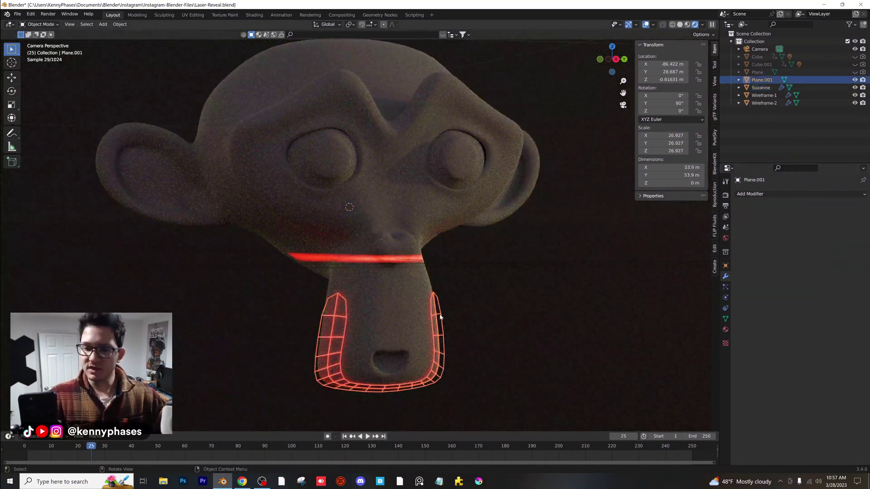
click(444, 316)
click(851, 207)
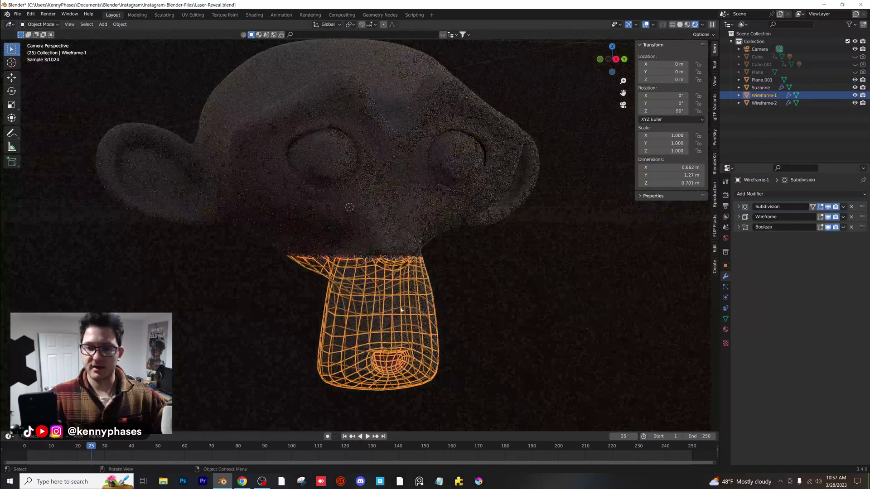
Play the animation with the wireframe deselected, check the reveal around frames 39 and 35, and save the file at frame 35
key(space)
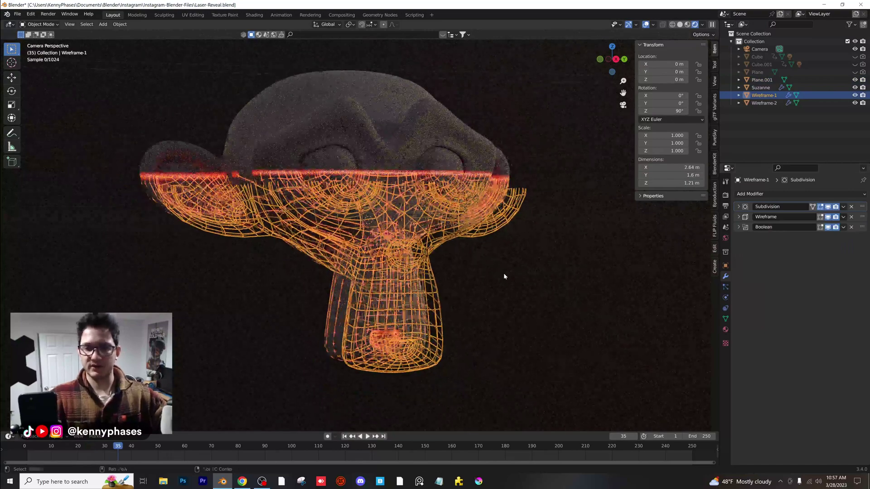
click(504, 273)
click(65, 448)
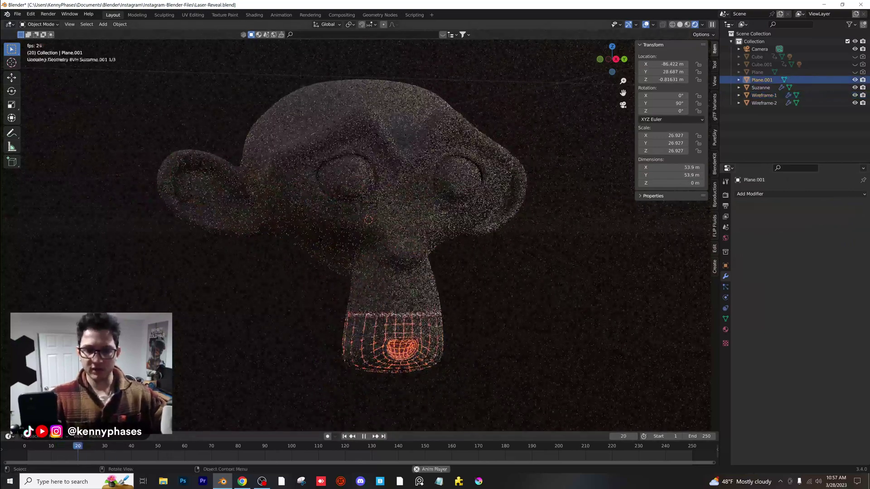
scroll(453, 261, down, 1)
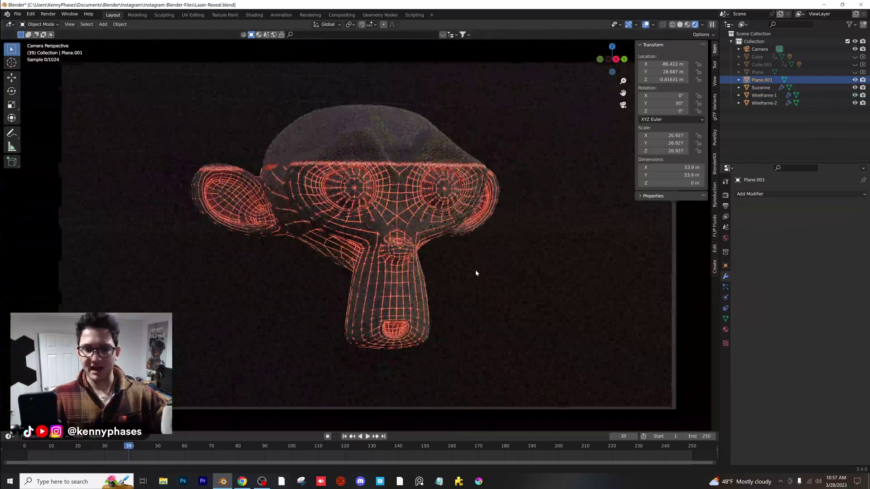
scroll(357, 242, down, 2)
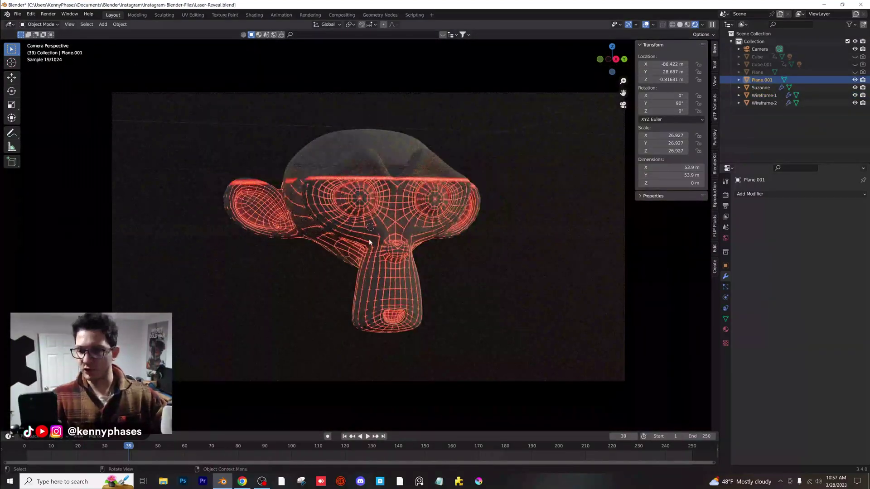
scroll(367, 235, up, 3)
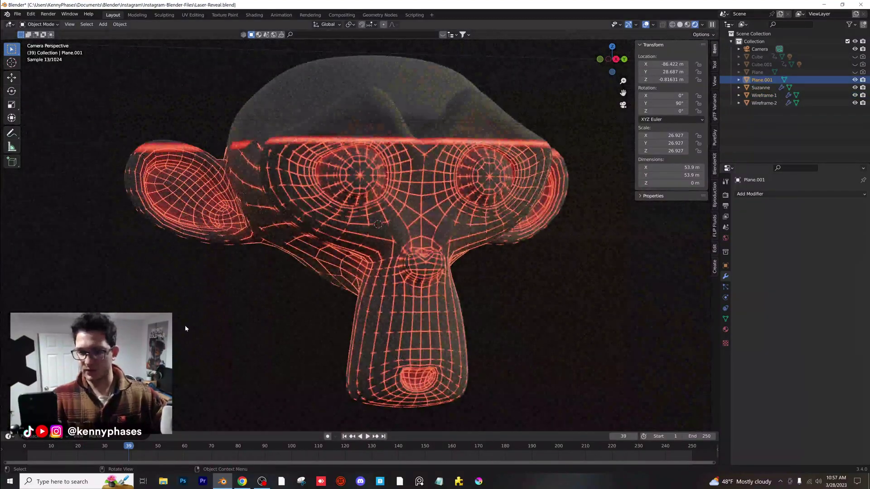
mouse_move(113, 449)
mouse_down()
mouse_move(89, 450)
mouse_move(119, 451)
mouse_up()
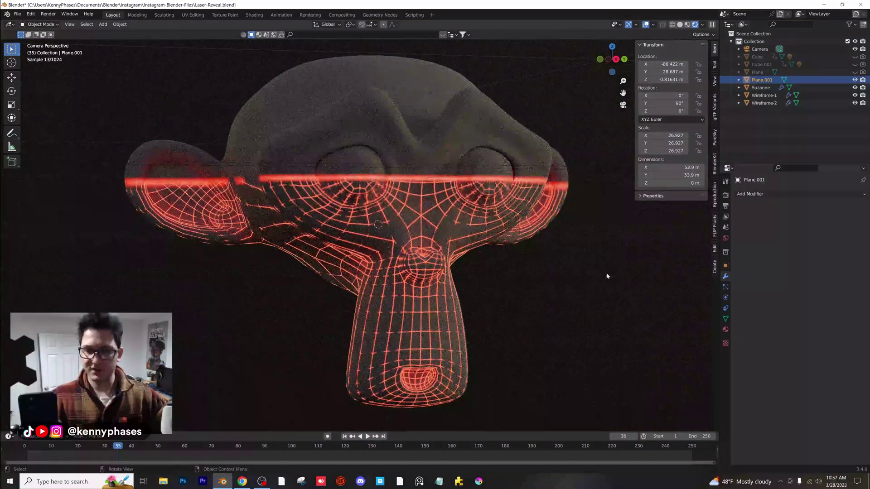
scroll(458, 305, down, 3)
key(ctrl+s)
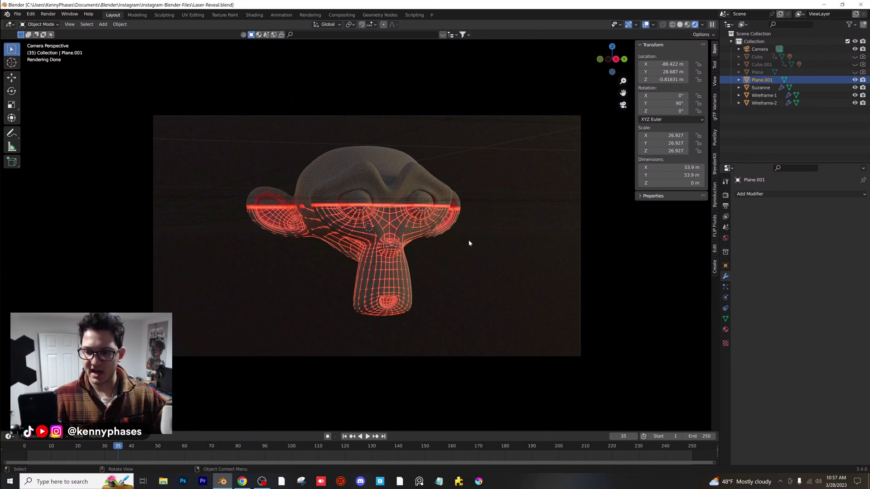
Move the camera to about X 10.84 m, Y -4.06 m, Z -0.02 m, placing the monkey head off-centre in the frame
scroll(414, 266, down, 1)
click(759, 49)
key(g)
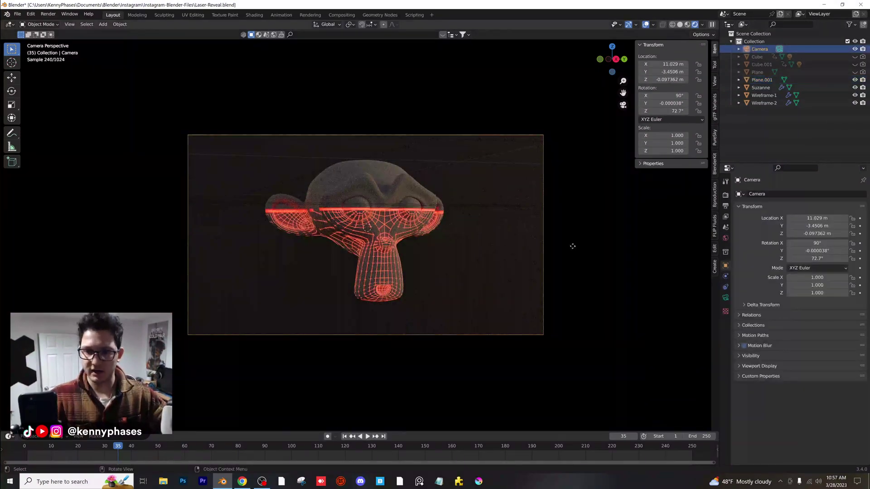
key(g)
click(478, 237)
scroll(462, 228, up, 2)
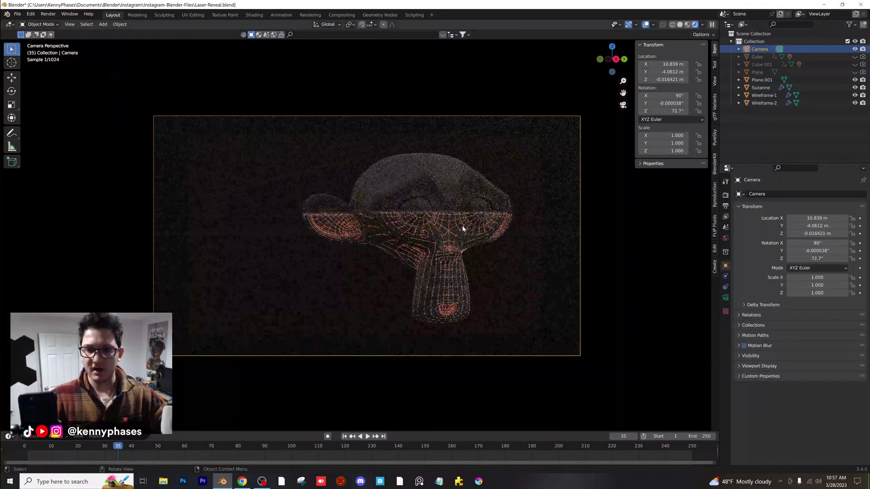
Set Suzanne's material to Metallic 1.000 and lower its Roughness to about 0.57
click(413, 208)
click(725, 330)
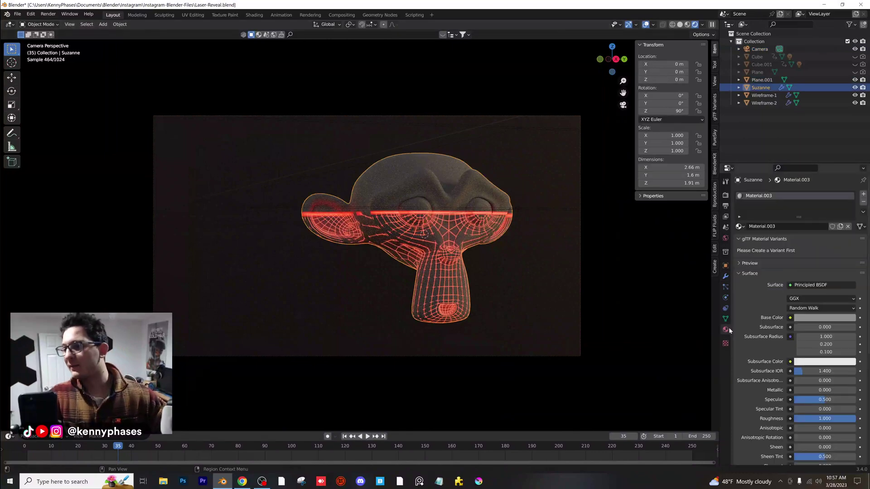
drag(800, 390, 854, 390)
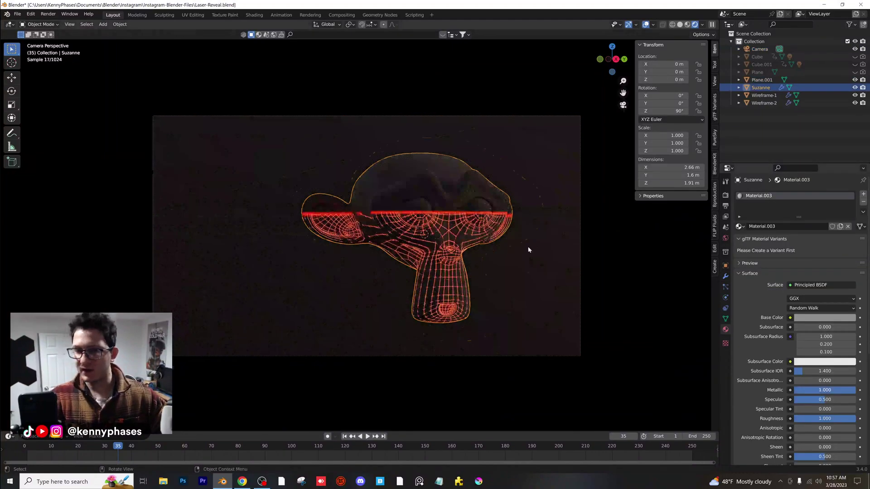
scroll(529, 248, up, 1)
drag(819, 417, 802, 418)
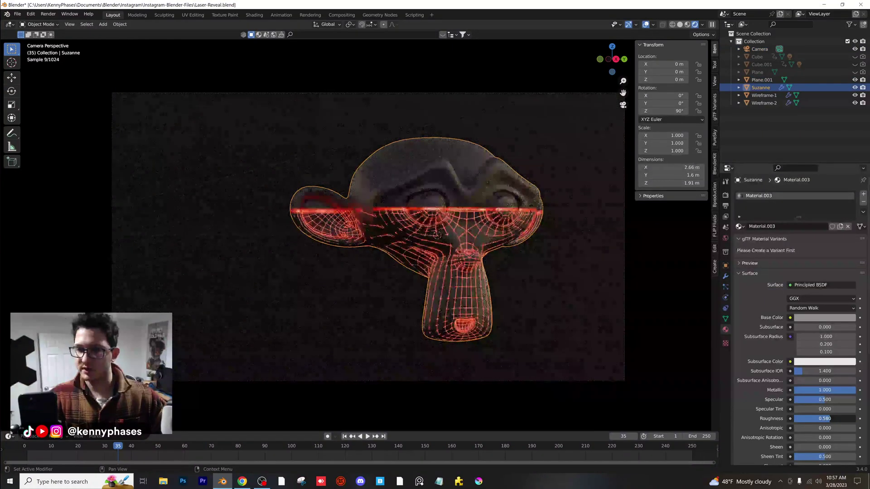
Brighten the Base Color of Suzanne's material to near white, lower Roughness to 0.423, and save the file
click(844, 318)
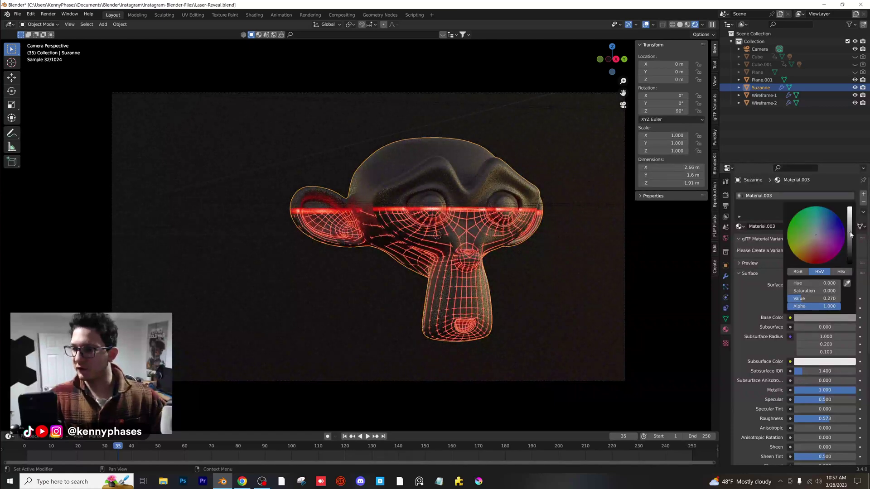
drag(849, 231, 850, 212)
drag(831, 419, 819, 419)
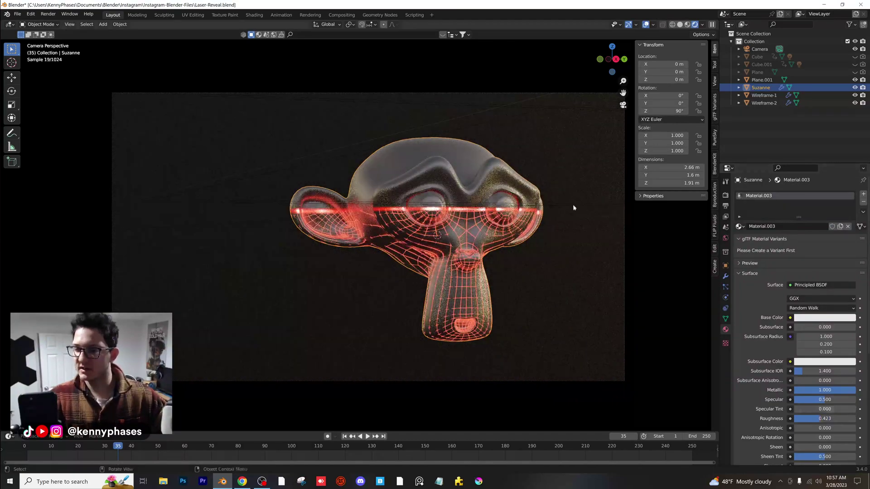
scroll(558, 206, up, 3)
shift+middle_drag(533, 208, 409, 203)
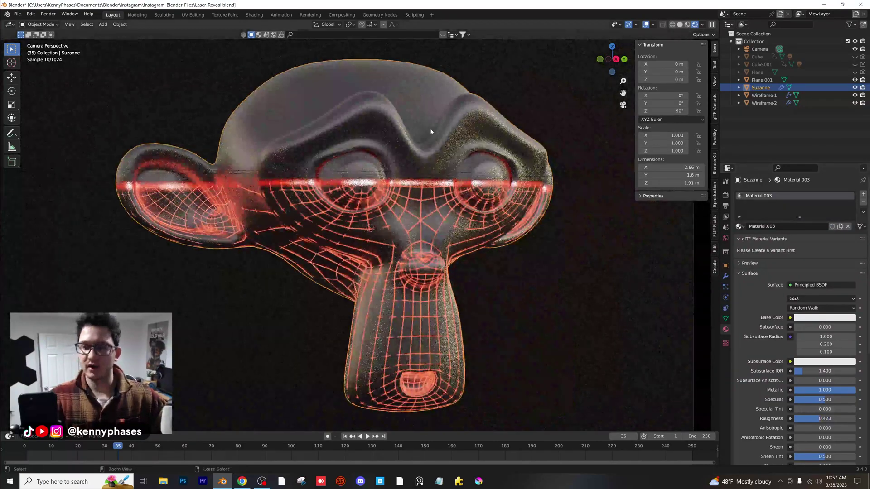
key(ctrl+s)
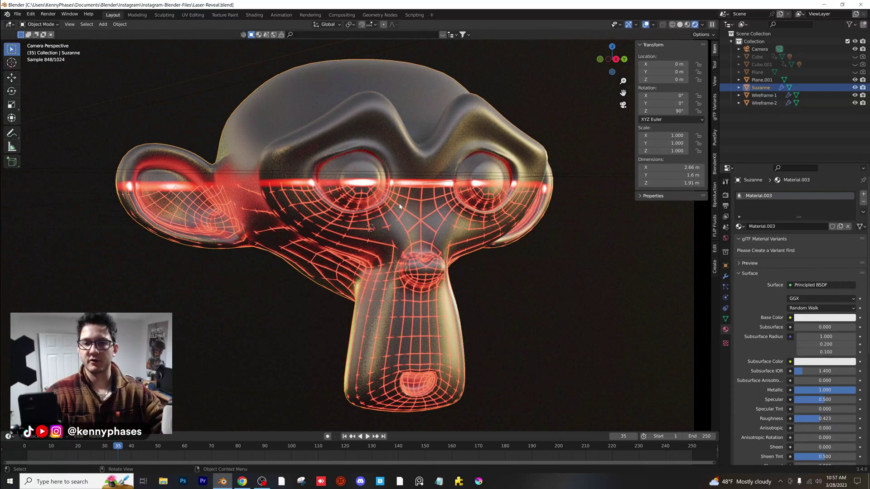
Raise the viewport level of Suzanne's Subdivision modifier to 3 and save the file
drag(132, 446, 118, 446)
click(482, 114)
click(482, 114)
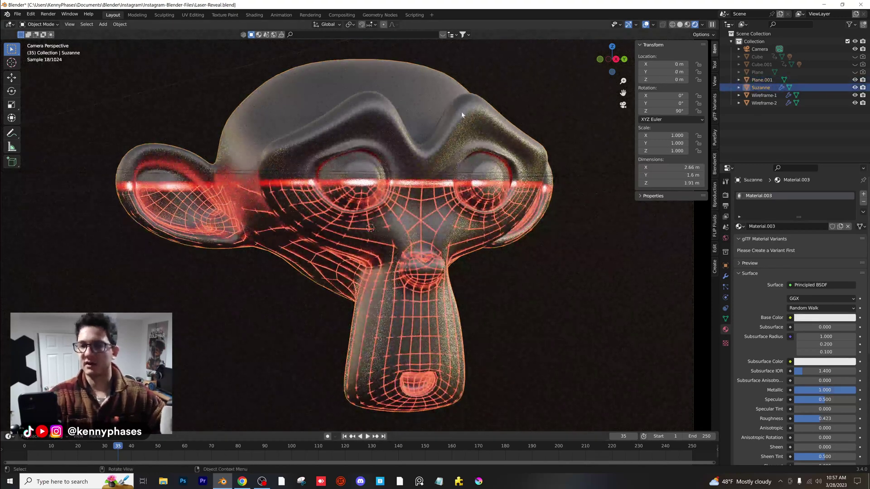
click(727, 277)
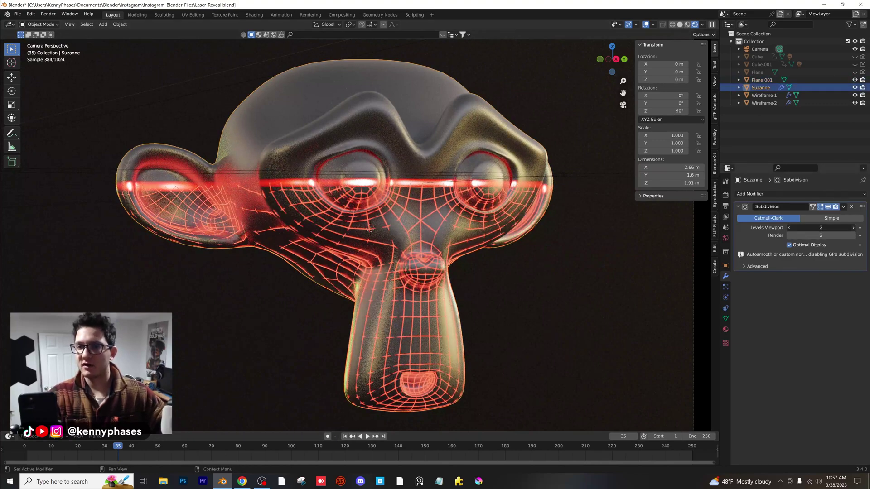
key(ctrl+s)
click(423, 100)
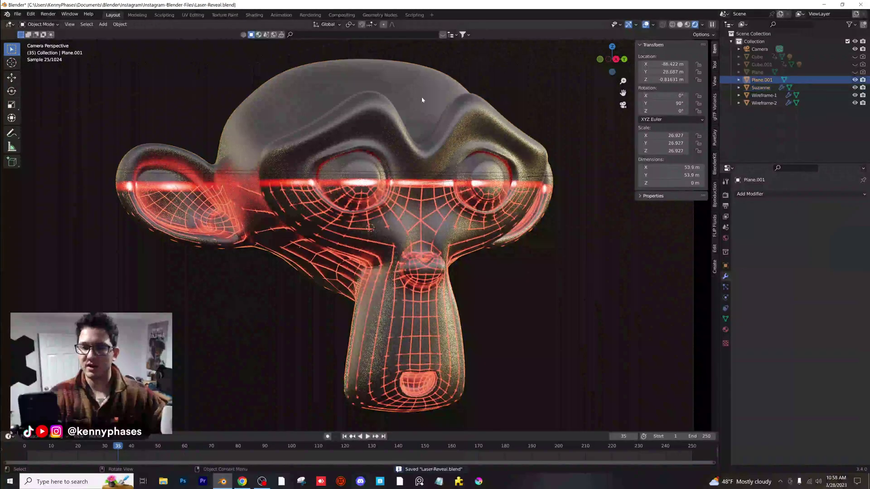
Darken the Base Color of Suzanne's material to mid grey, raise Roughness to about 0.49, deselect the head, and save the file
click(481, 185)
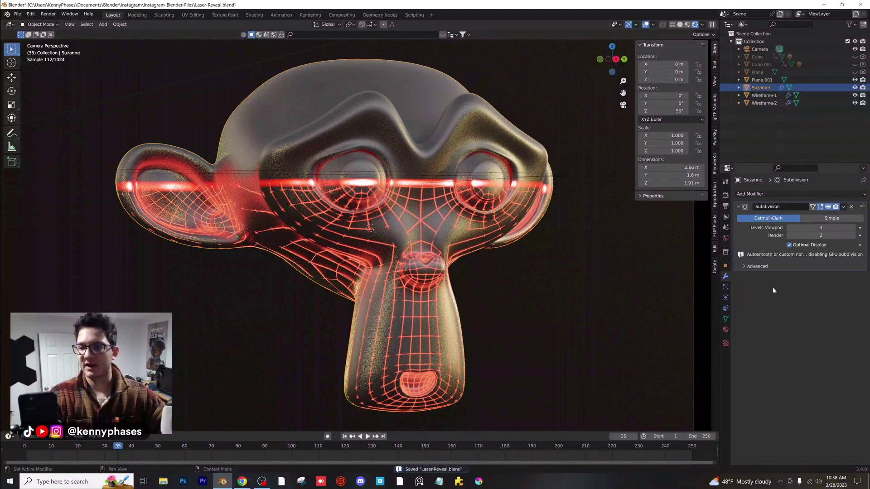
click(726, 329)
click(831, 320)
drag(849, 213, 850, 231)
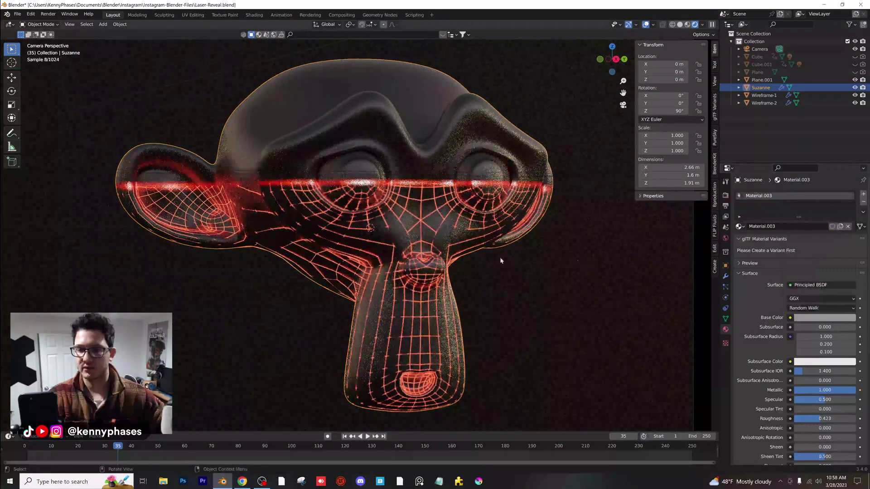
drag(819, 418, 823, 419)
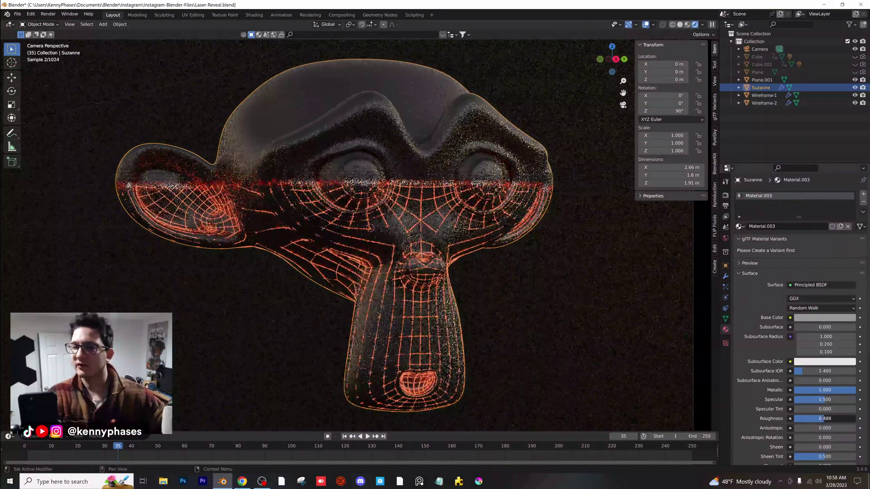
click(635, 292)
scroll(490, 252, down, 2)
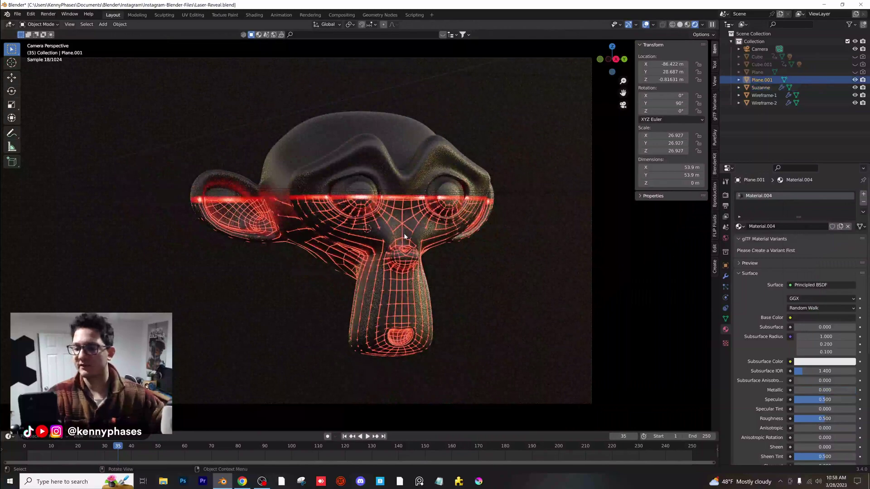
scroll(364, 217, up, 5)
scroll(407, 227, down, 7)
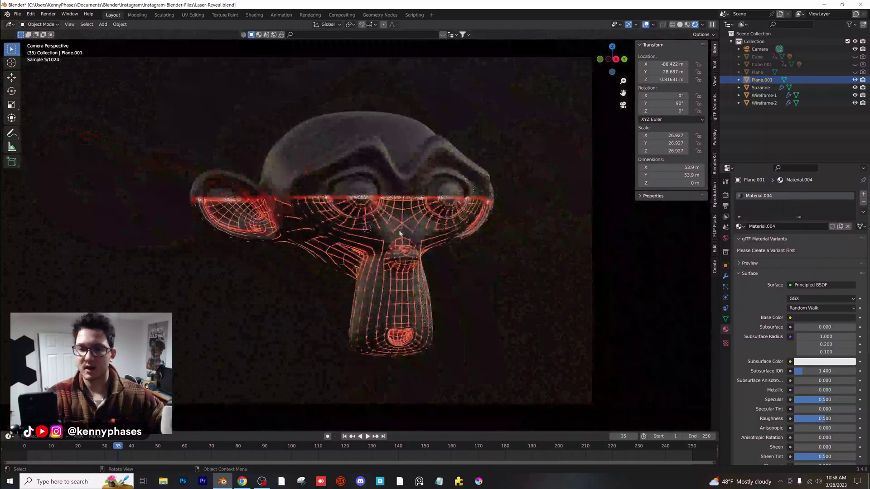
scroll(446, 231, up, 2)
scroll(447, 231, down, 2)
key(ctrl+s)
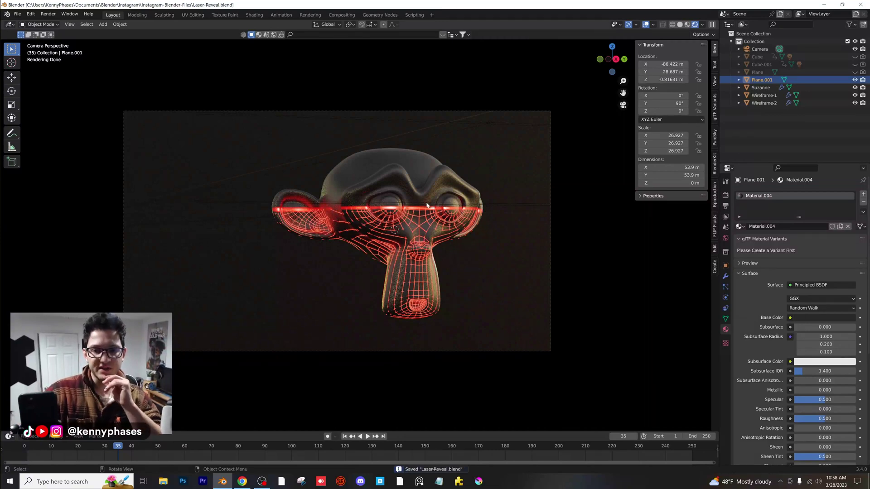
Play the laser reveal from the start in the full camera frame, pausing at frames 40 and 112
click(29, 450)
key(space)
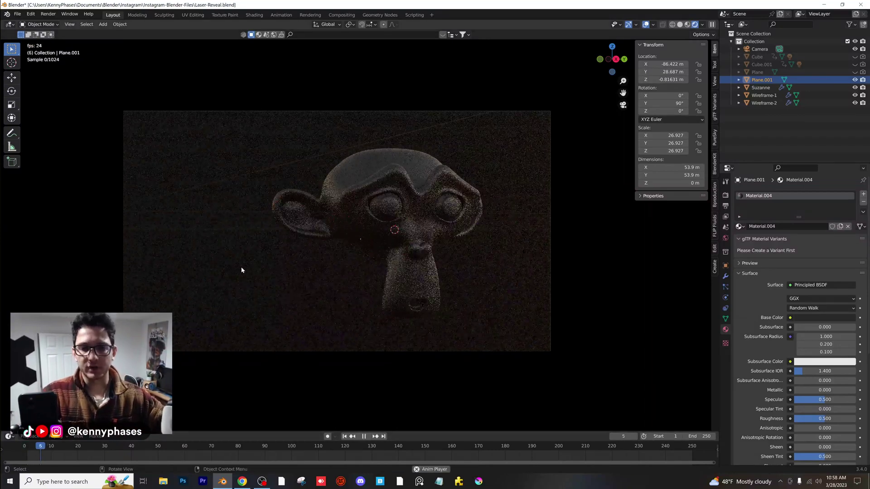
key(space)
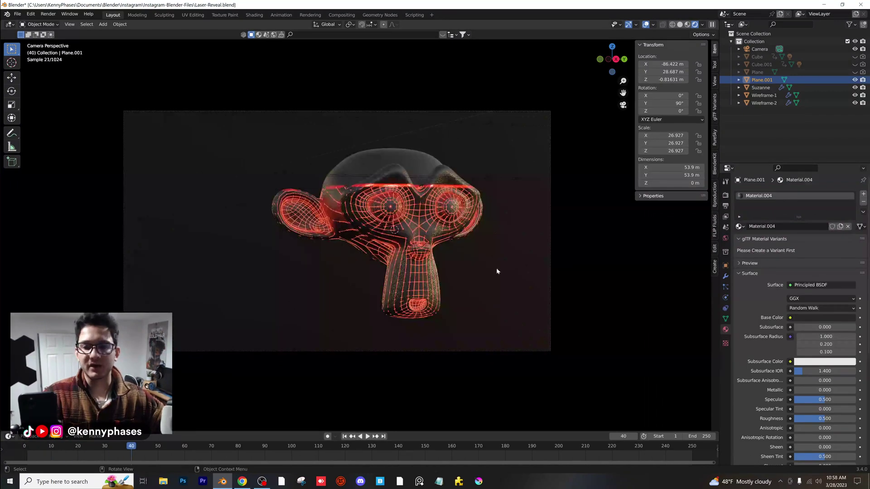
key(space)
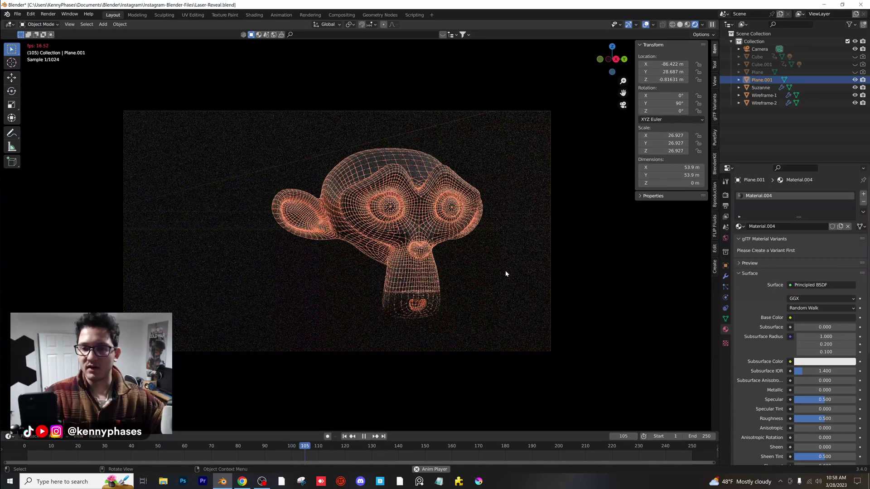
key(space)
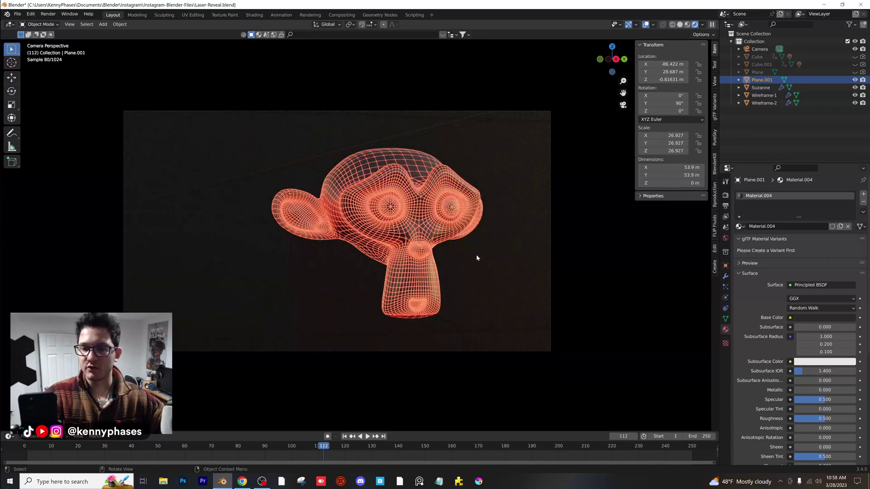
Replay the reveal from frame 1 in a closer view of the monkey head, pausing at frames 39, 47 and 86
scroll(436, 229, up, 3)
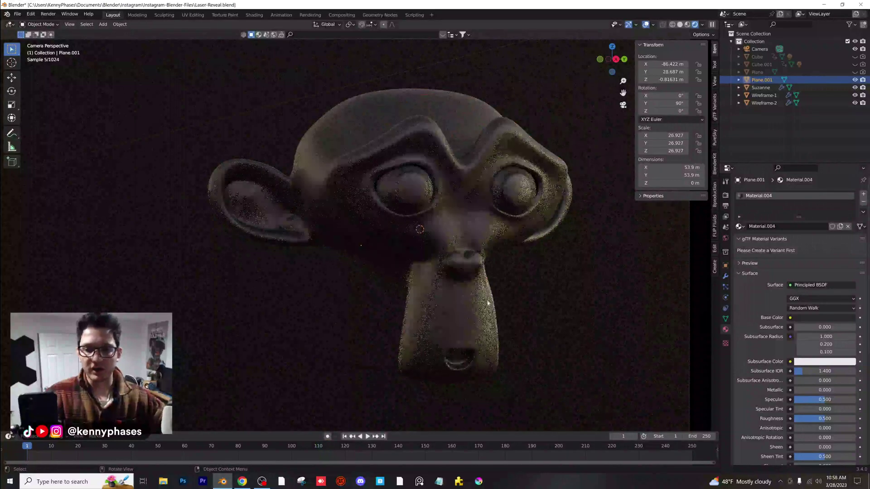
key(space)
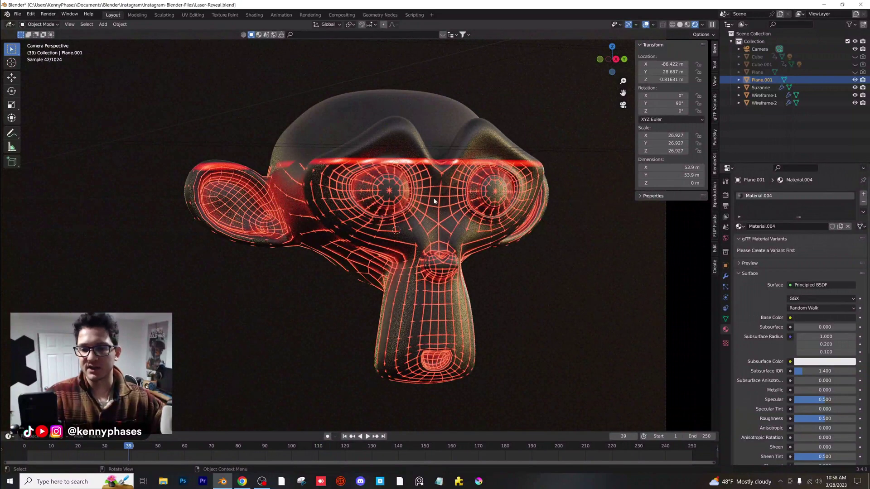
key(space)
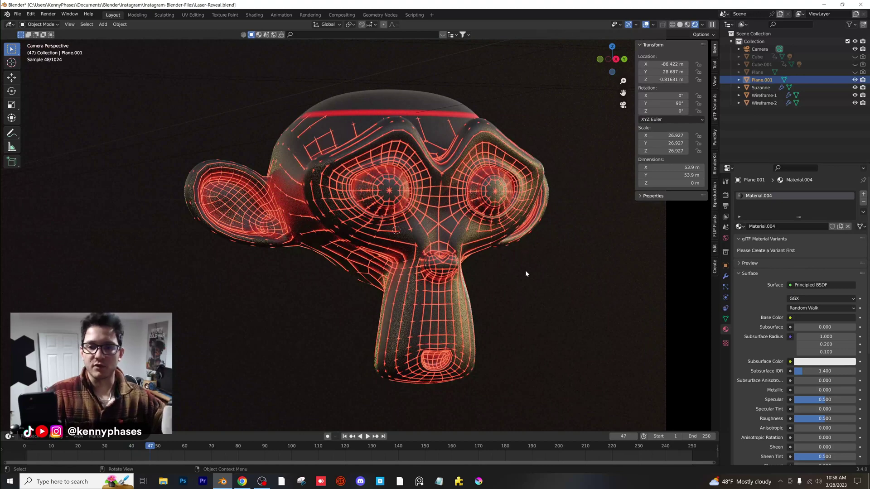
key(space)
key(space)
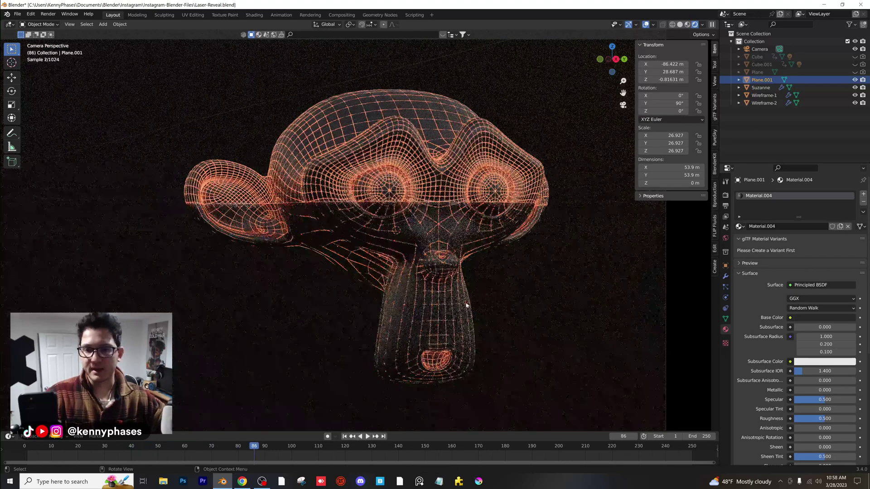
Continue the laser reveal from frame 86 to about frame 125, pausing at frames 98 and 106
key(space)
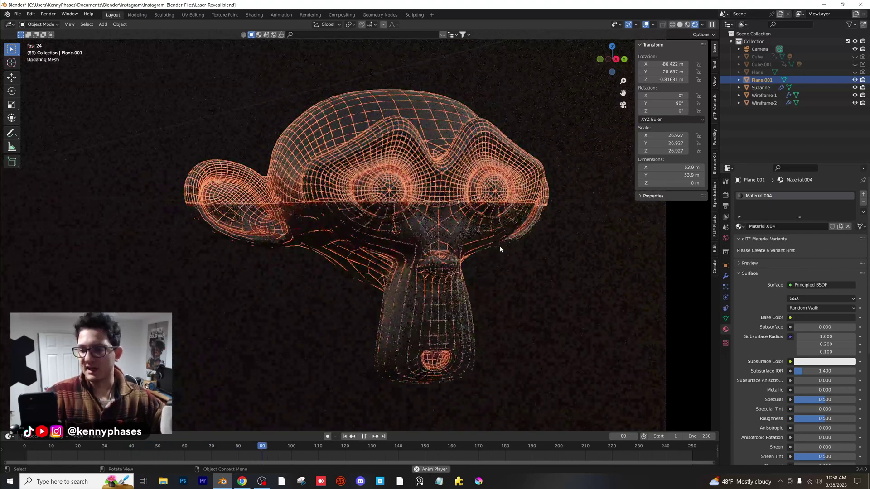
key(space)
key(space)
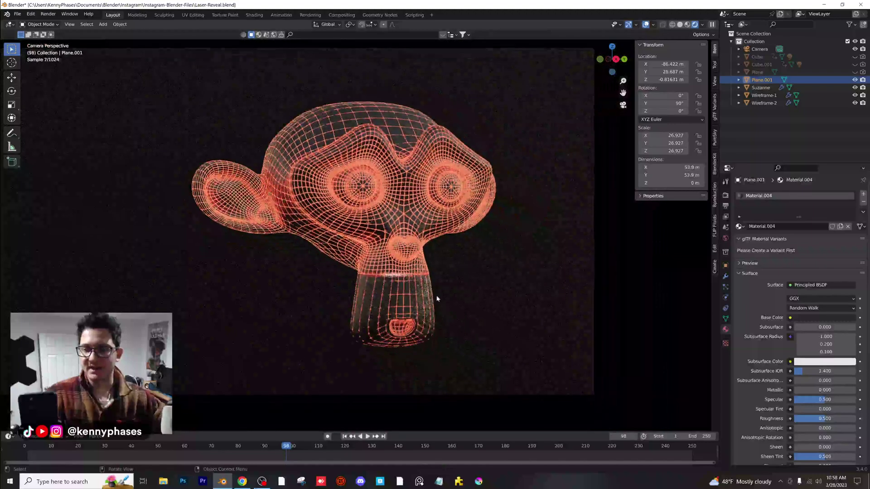
key(space)
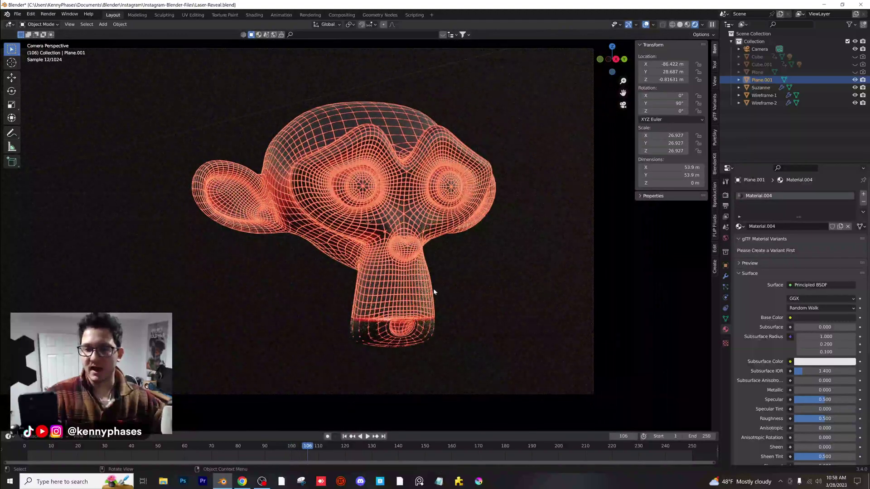
key(space)
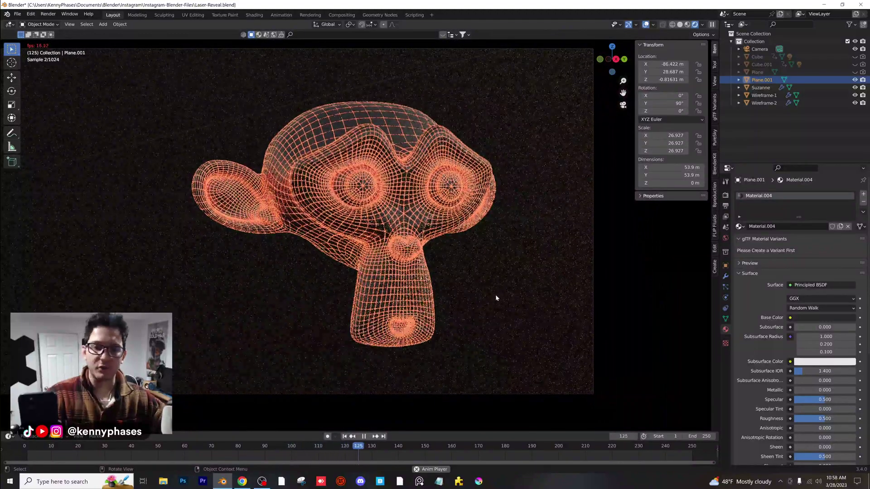
key(space)
Replay the reveal from near the start of the timeline and pause at frame 44 in the full camera frame
click(40, 442)
key(space)
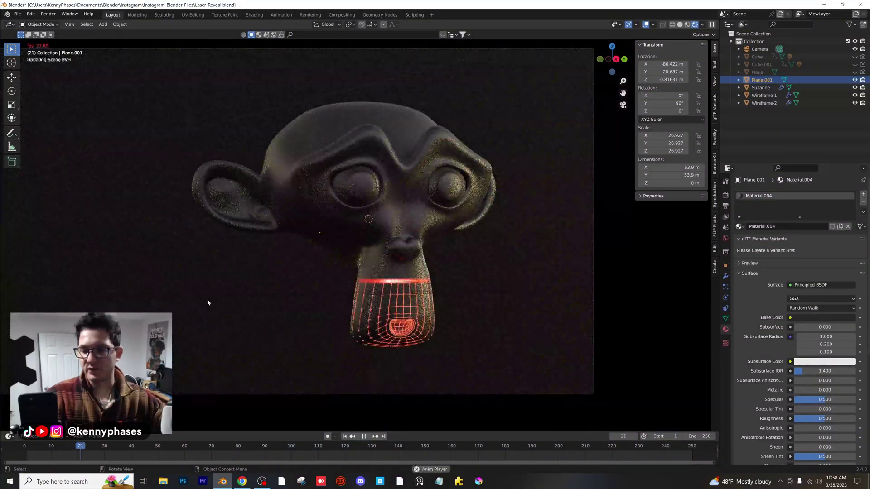
key(space)
key(space)
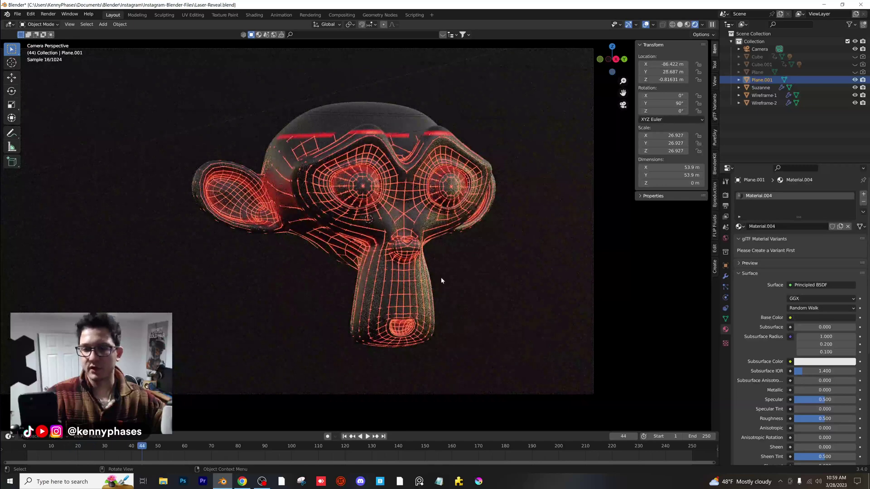
scroll(443, 281, down, 2)
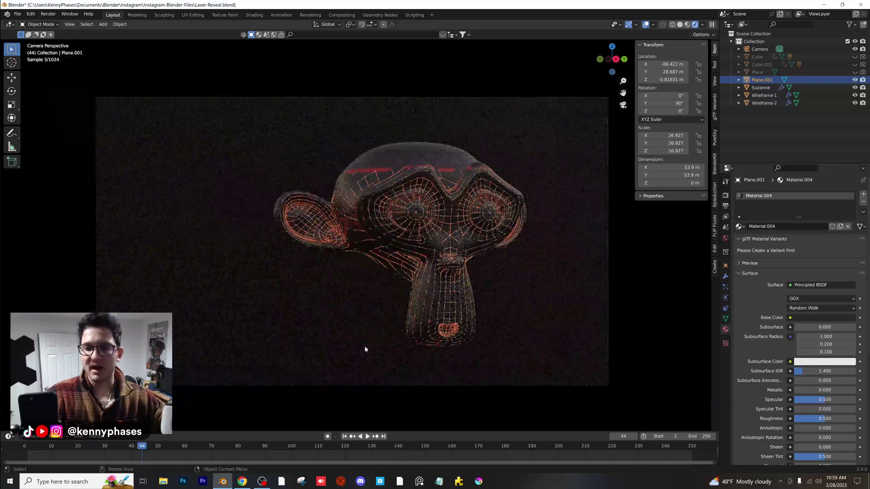
Move to frame 55 and inspect the wireframe lines on the monkey head's forehead up close
drag(141, 447, 166, 457)
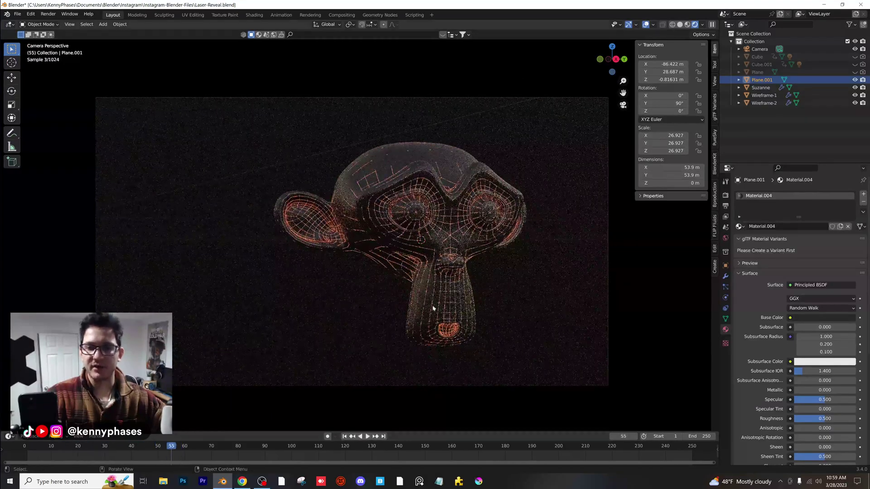
scroll(433, 308, up, 6)
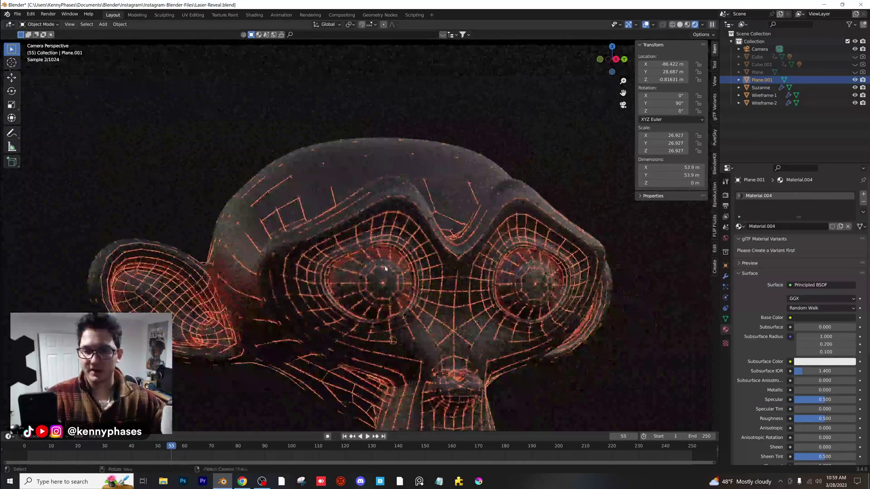
scroll(340, 195, up, 4)
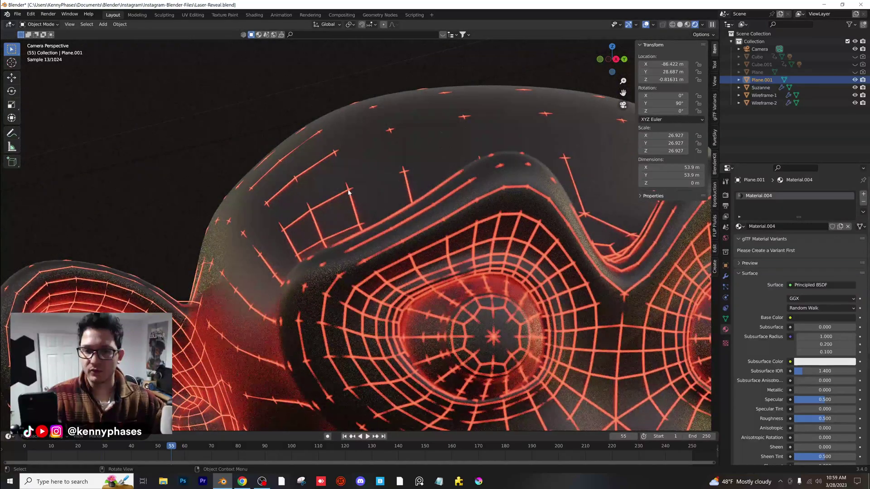
Raise the Offset of Wireframe-1's Wireframe modifier above 0 to lift the wires off the head surface, and select the backdrop plane
click(348, 192)
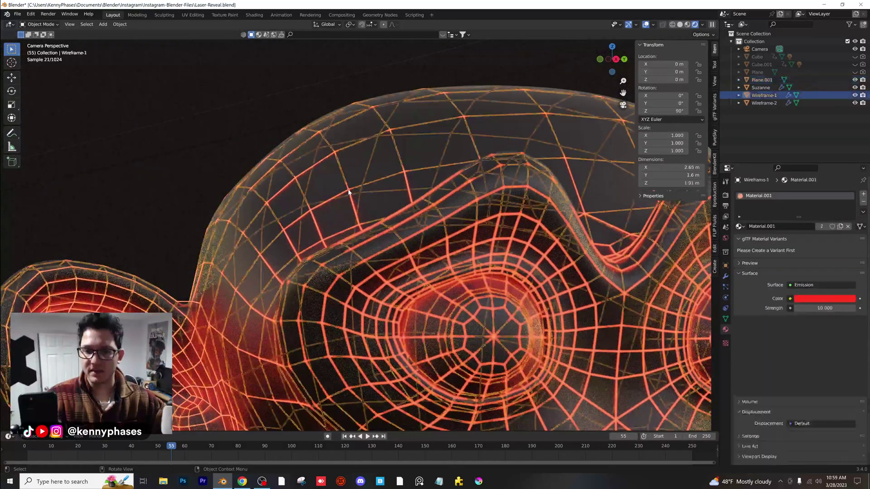
click(726, 276)
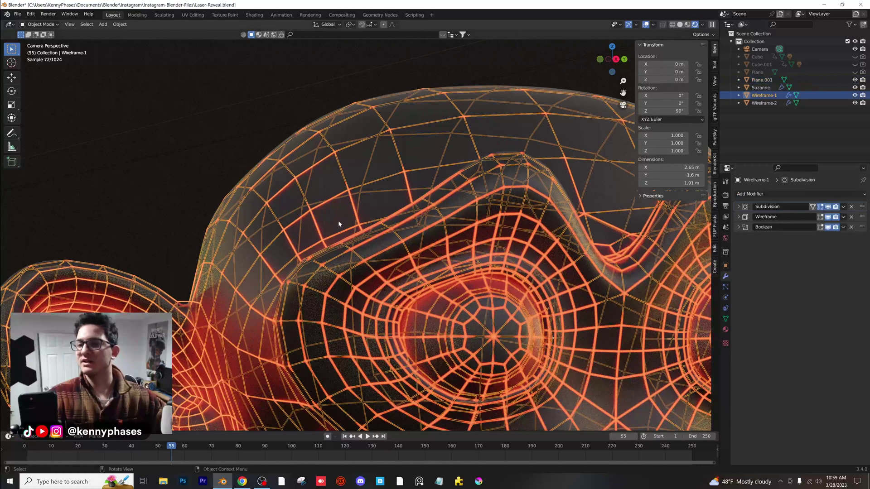
click(739, 216)
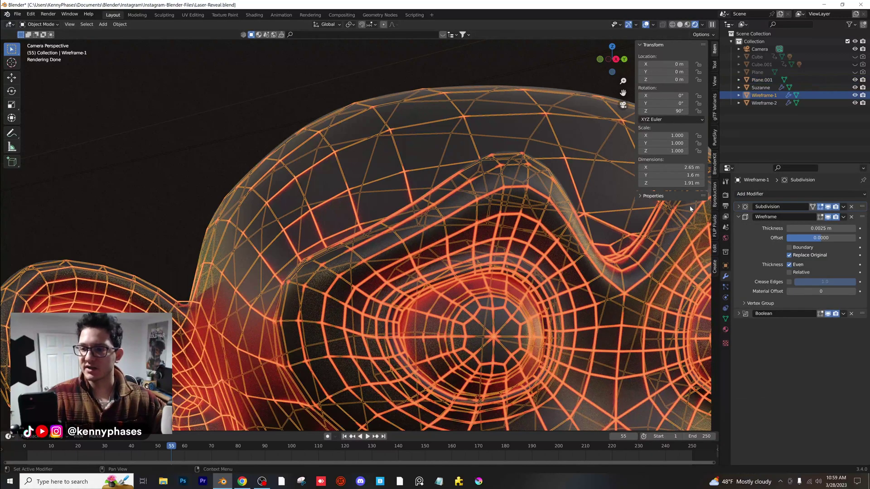
click(350, 78)
scroll(368, 159, up, 4)
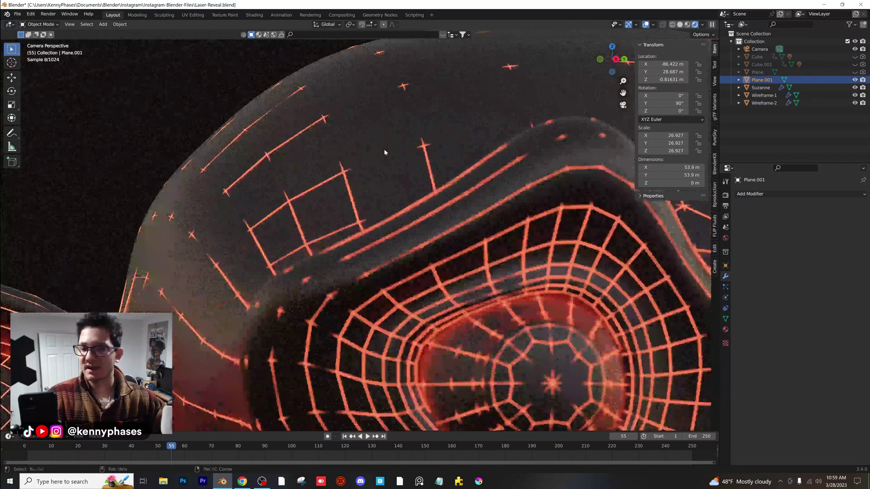
scroll(385, 154, down, 2)
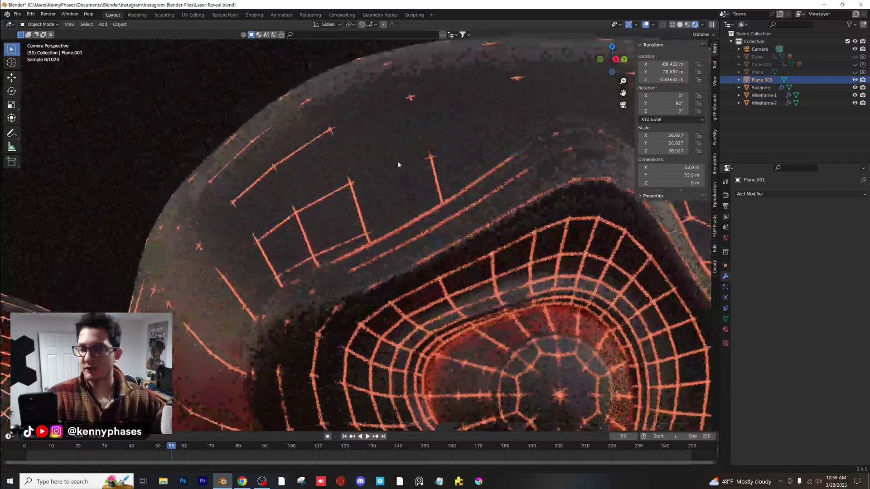
click(353, 177)
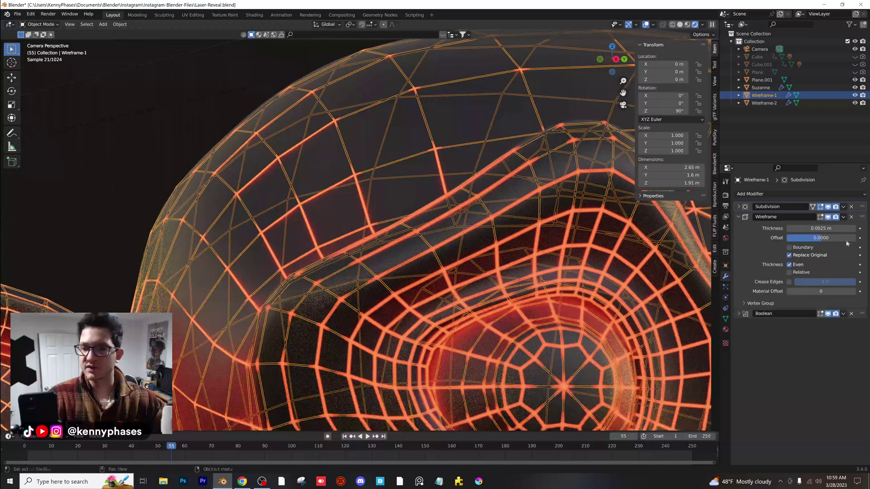
drag(818, 239, 847, 228)
scroll(312, 134, down, 3)
click(307, 115)
Check the wireframe across the whole monkey head at frame 55, and scrub back to frame 33
scroll(435, 186, down, 2)
shift+middle_drag(450, 197, 342, 123)
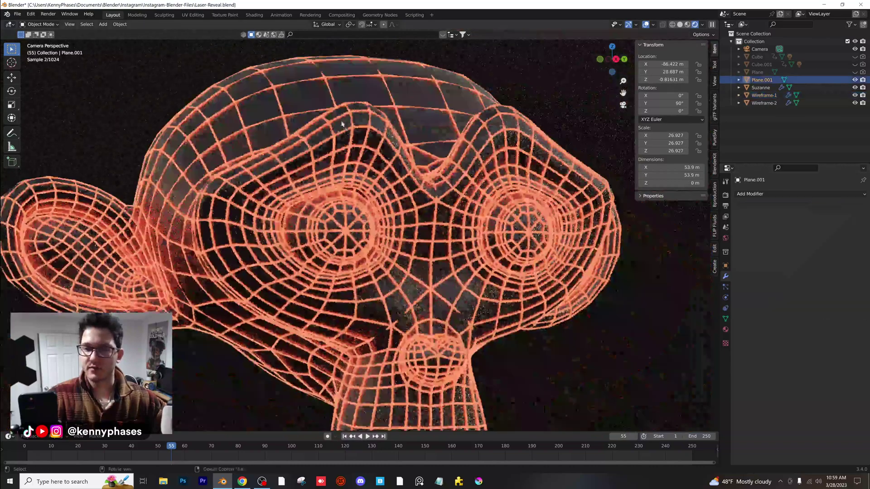
scroll(315, 177, down, 3)
shift+middle_drag(314, 177, 347, 130)
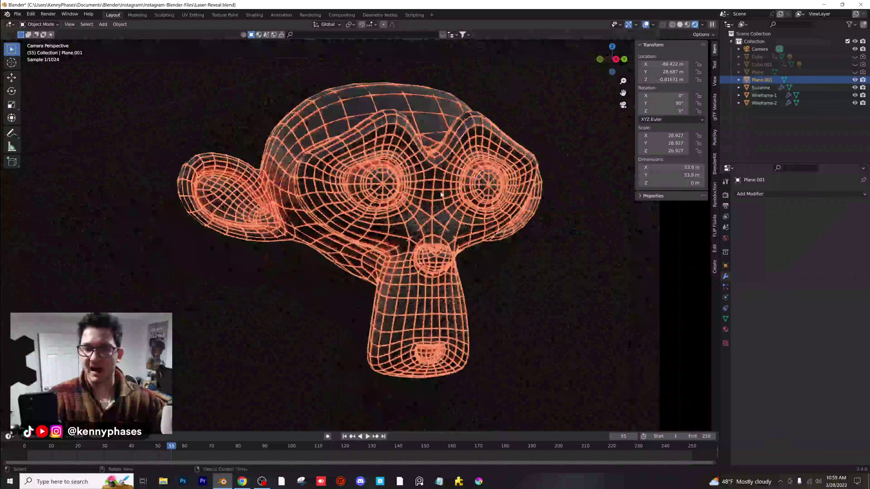
drag(161, 448, 113, 447)
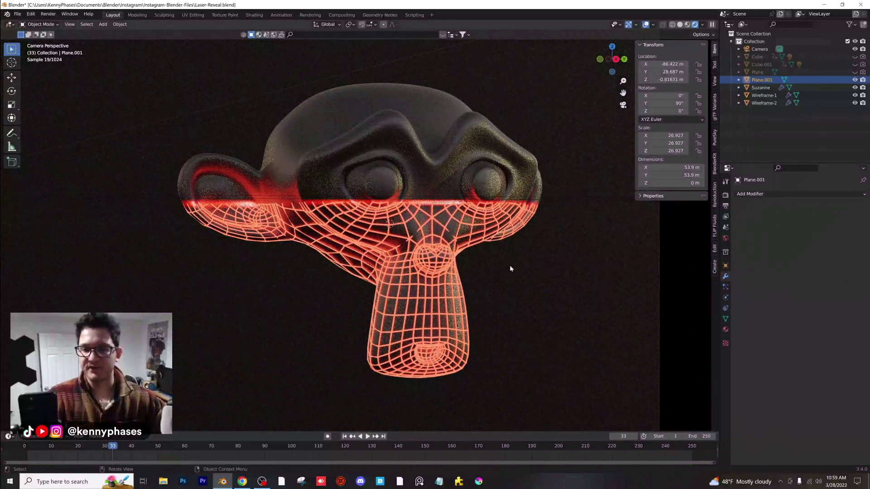
Play the reveal from frame 33, pause at frame 41, and save the file
scroll(501, 269, down, 1)
key(space)
key(space)
key(ctrl+s)
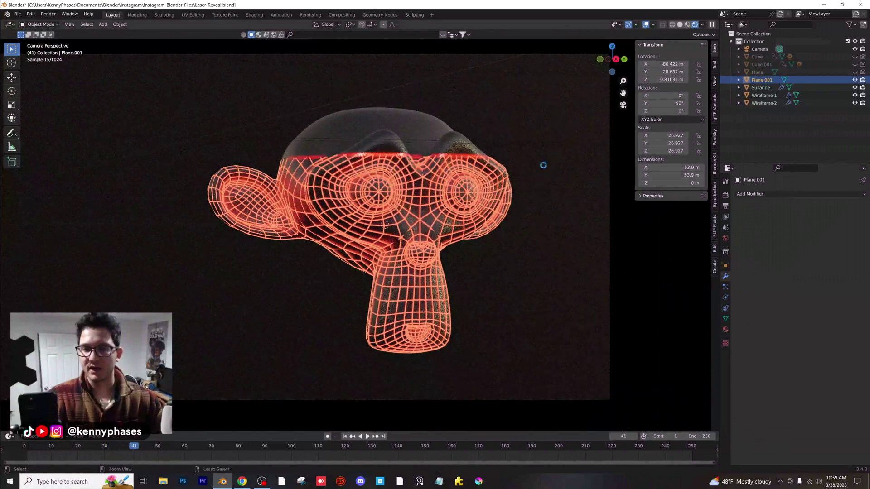
Replay the reveal from about frame 29, pause at frame 35, and examine the head's wireframe more closely
scroll(535, 195, down, 1)
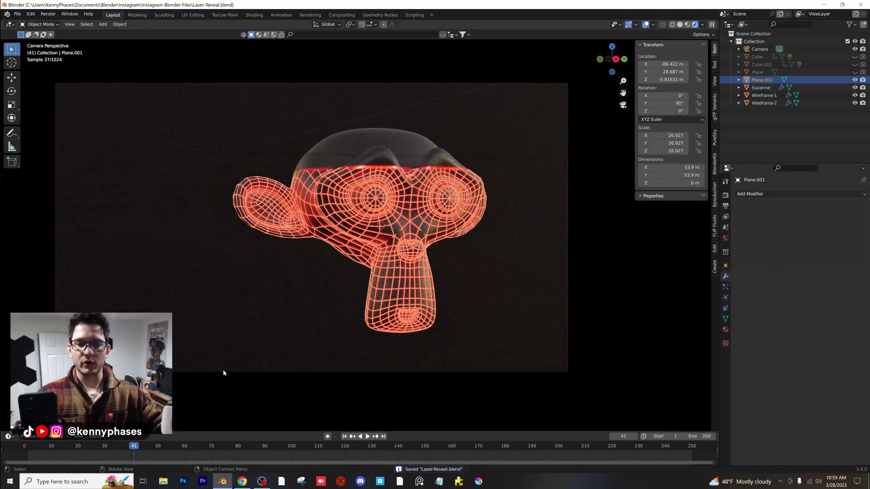
click(111, 446)
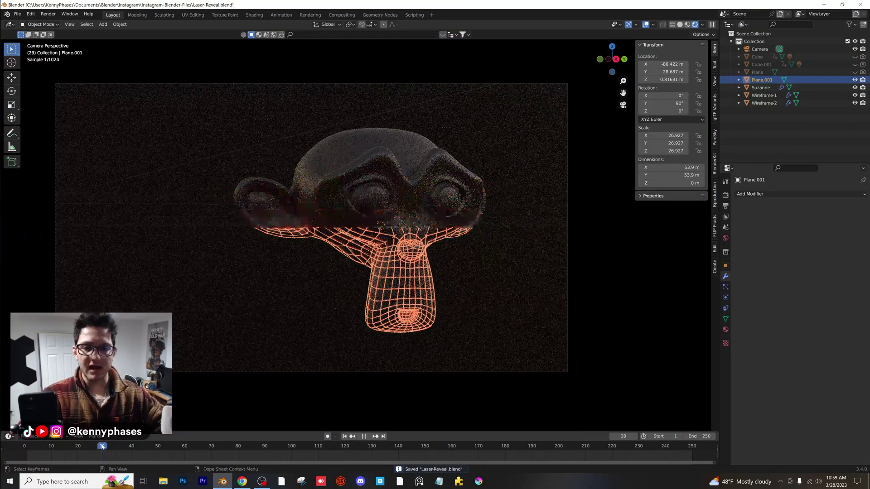
key(space)
key(space)
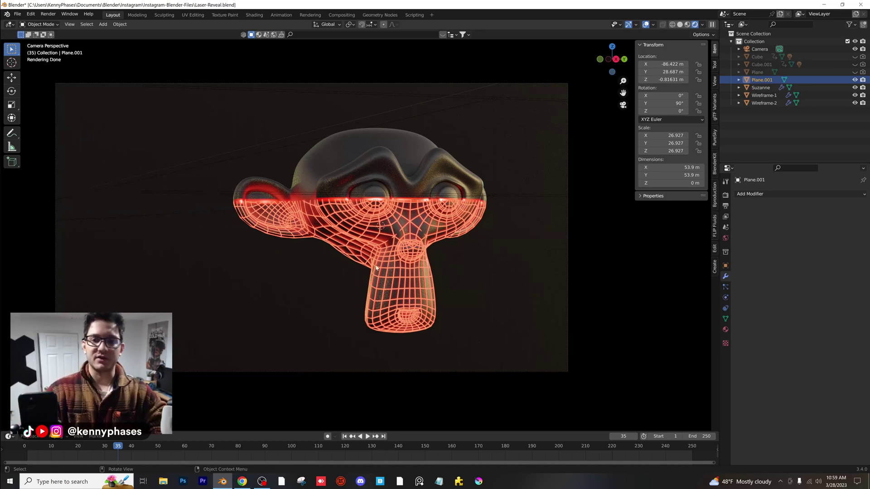
scroll(349, 267, up, 3)
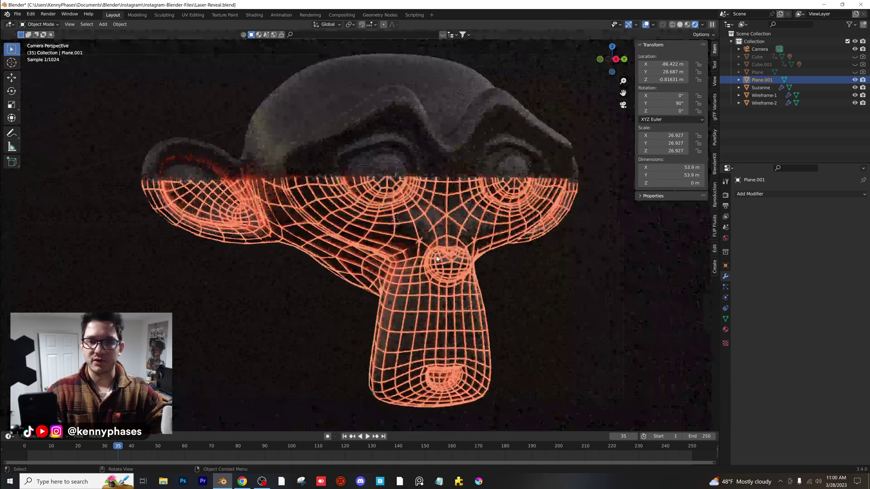